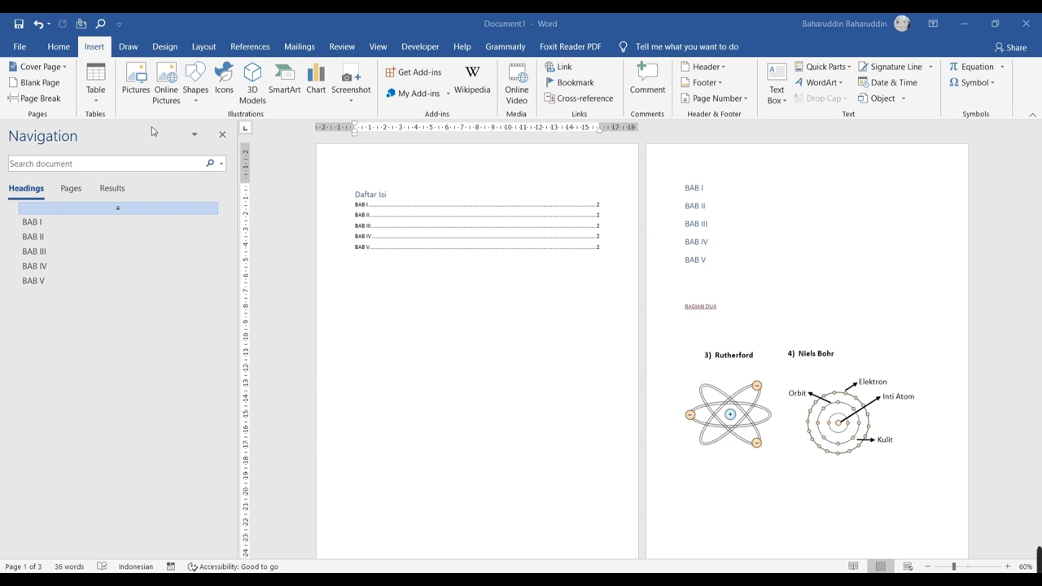
# Insert the Gerakan cover page, with its train photo, ahead of the Daftar Isi page
pyautogui.click(340, 291)
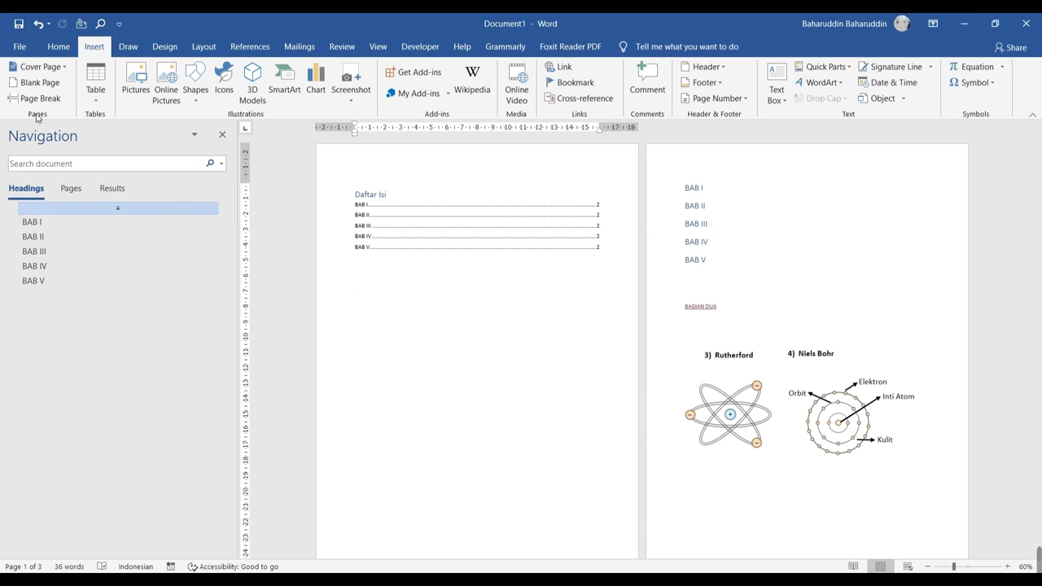
pyautogui.click(45, 68)
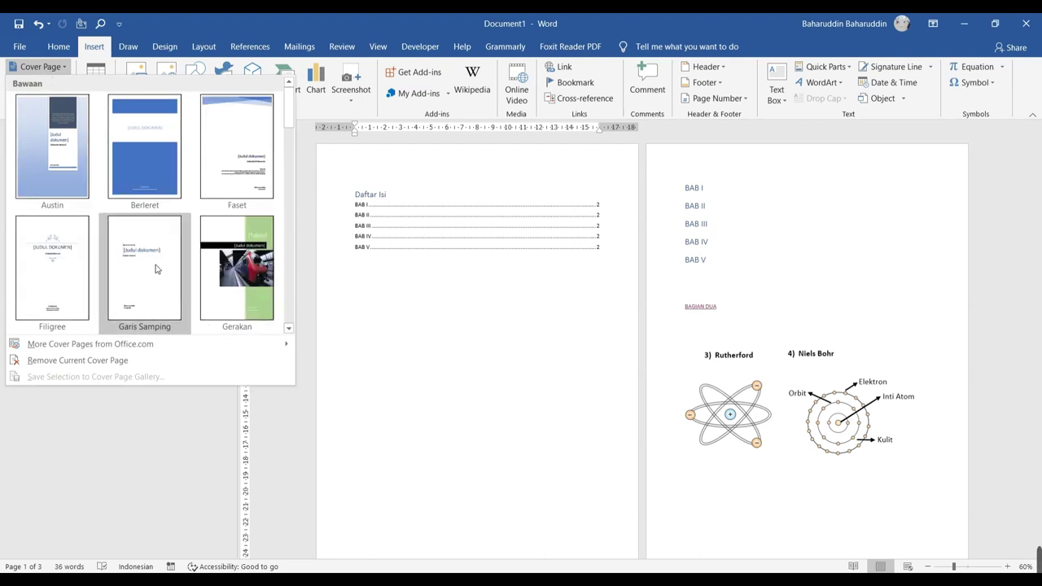
pyautogui.click(263, 302)
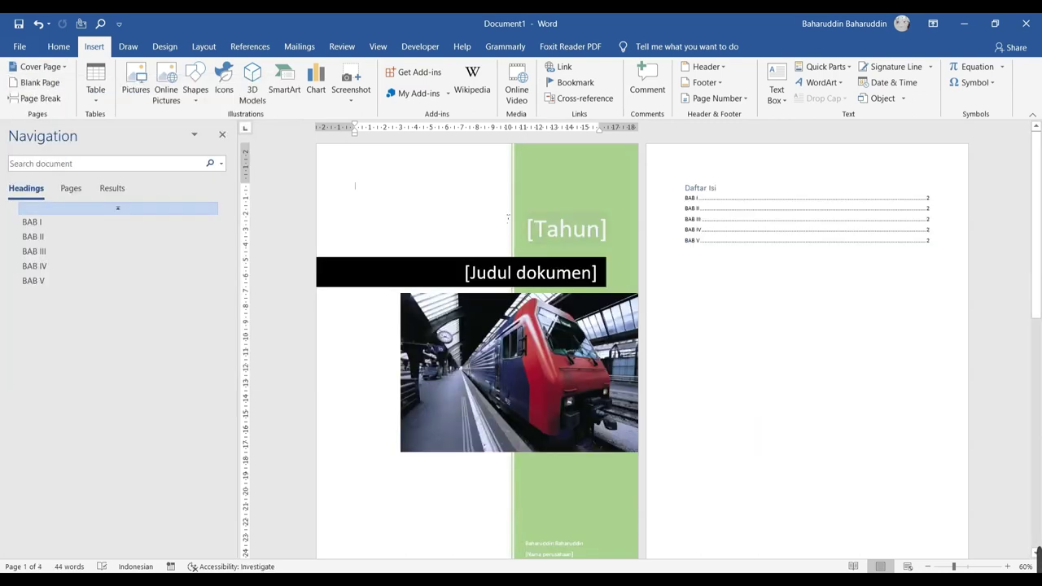
pyautogui.scroll(-3, 727, 320)
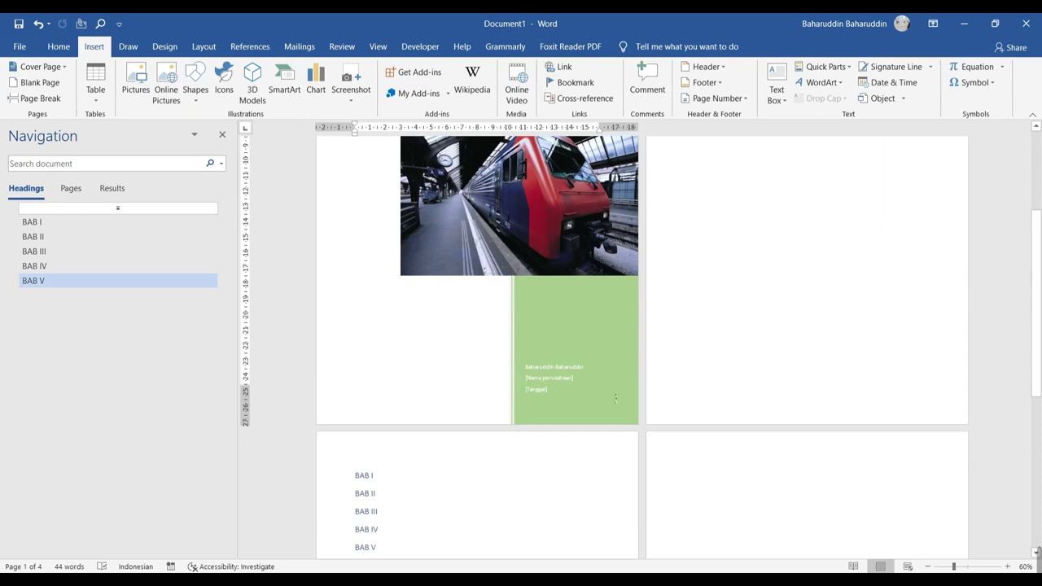
pyautogui.scroll(3, 554, 309)
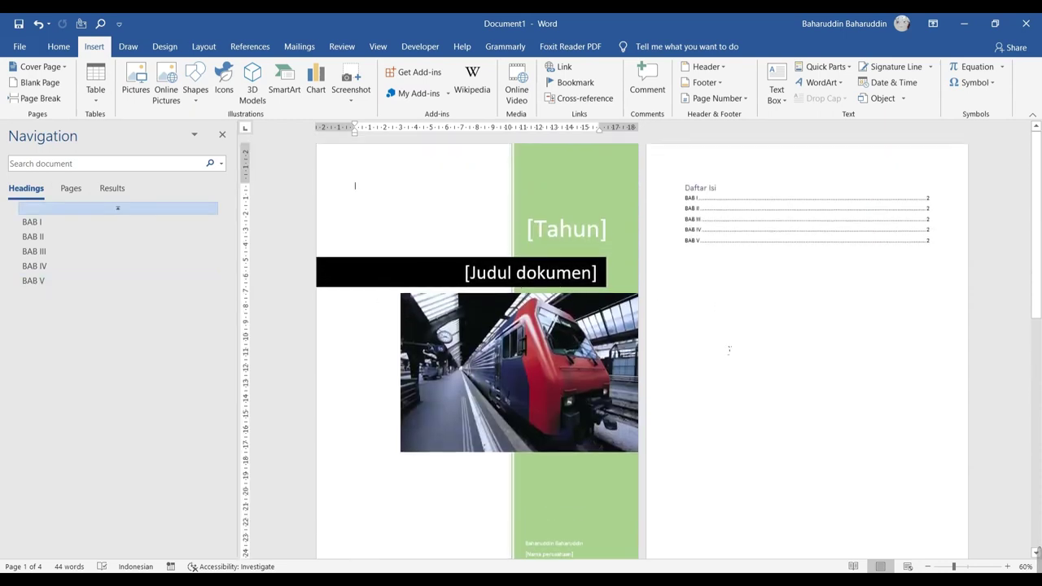
pyautogui.click(778, 348)
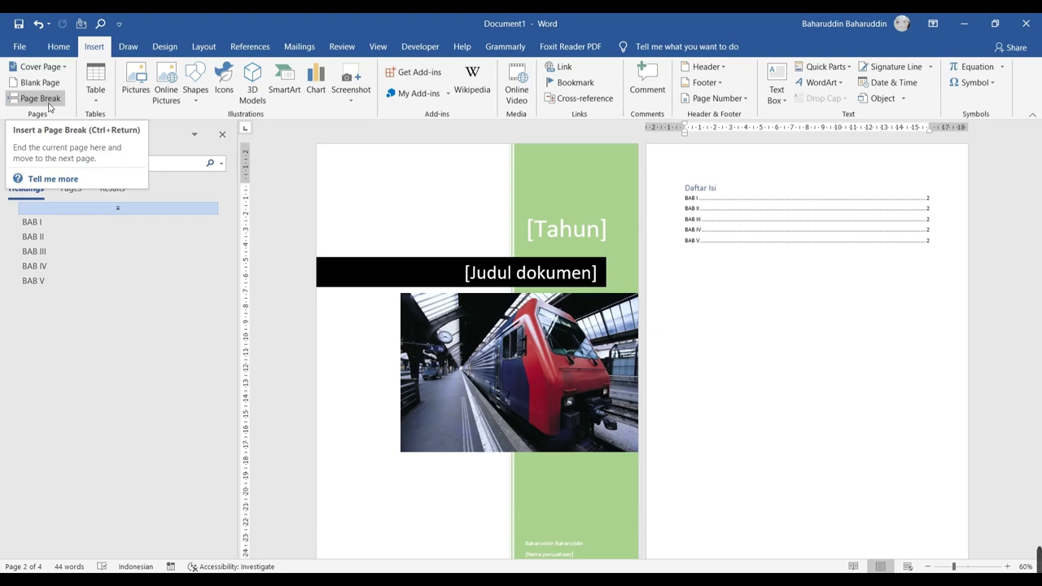
# Put a page break before the BAB list and add two blank lines below BAB V
pyautogui.scroll(-3, 753, 404)
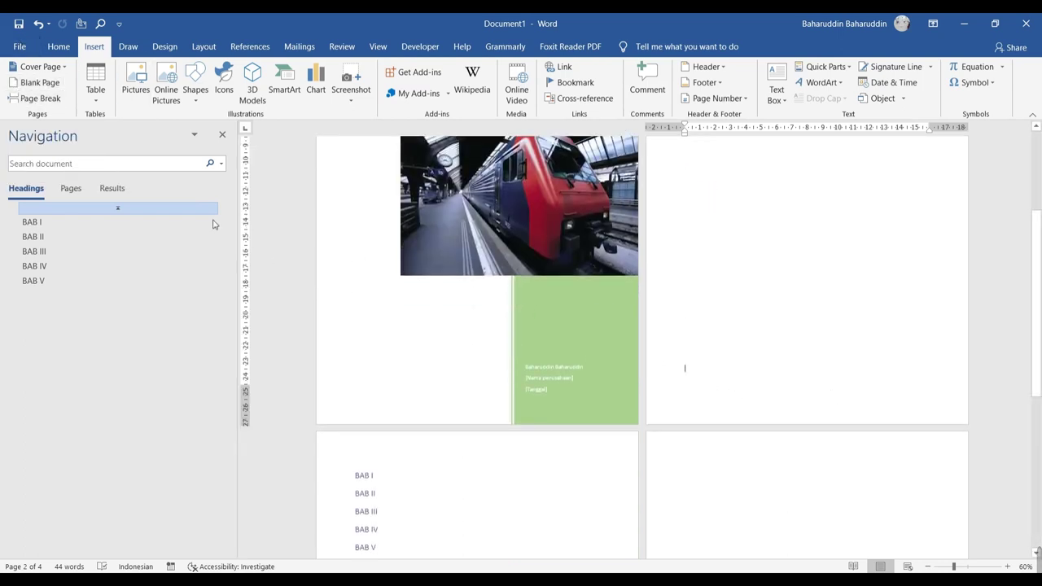
pyautogui.click(36, 98)
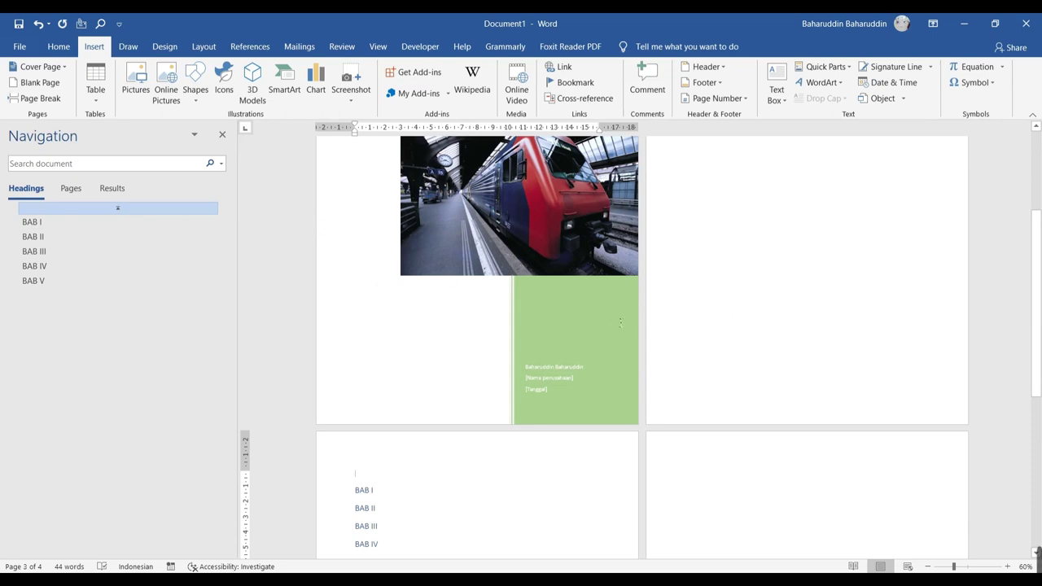
pyautogui.scroll(-2, 674, 269)
pyautogui.scroll(-3, 673, 274)
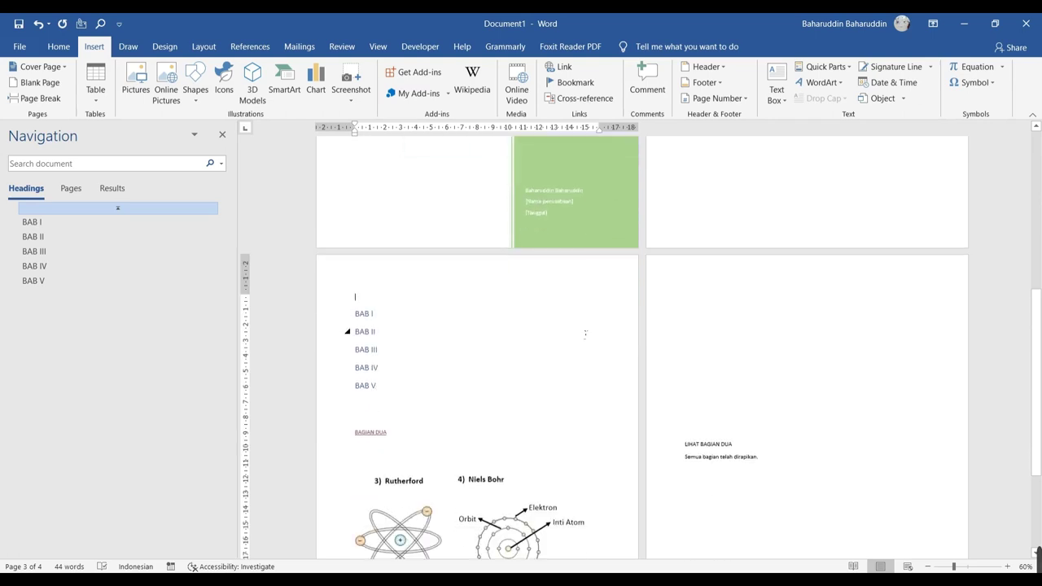
pyautogui.click(404, 414)
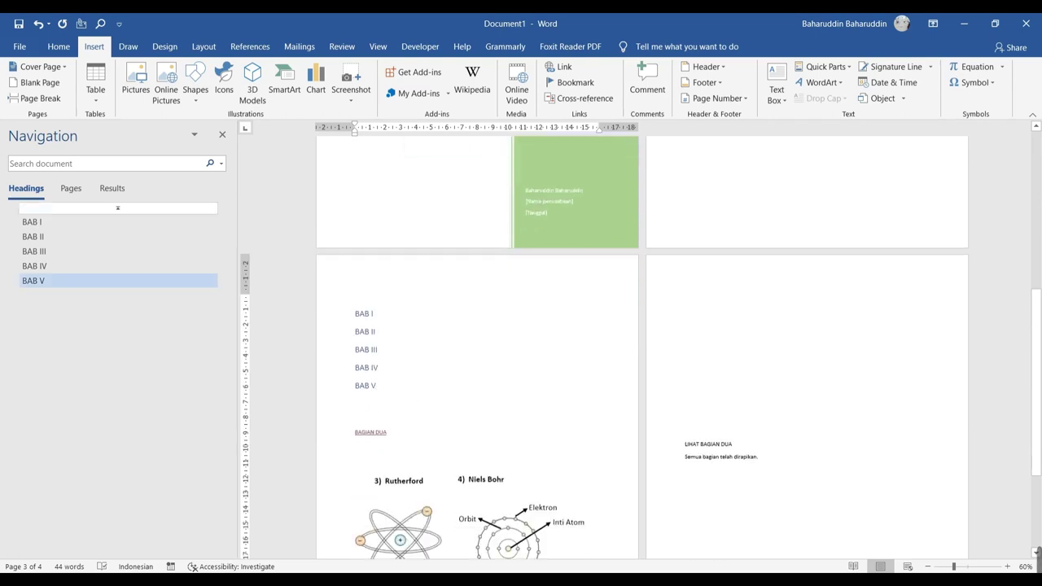
pyautogui.press('Return')
pyautogui.press('Return')
pyautogui.press('Return')
pyautogui.scroll(-5, 460, 438)
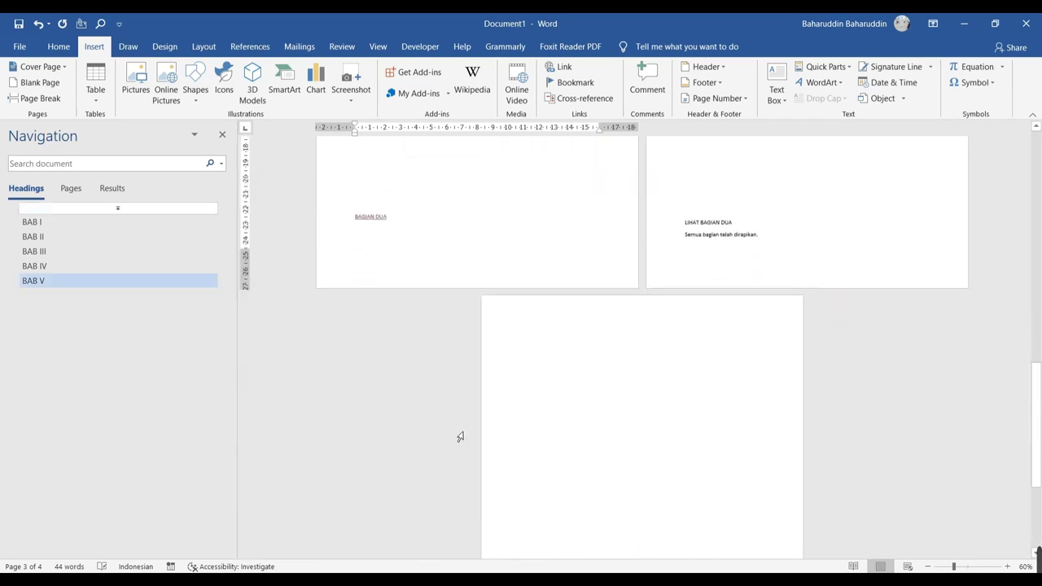
pyautogui.press('Return')
pyautogui.press('Return')
pyautogui.press('Return')
pyautogui.press('Return')
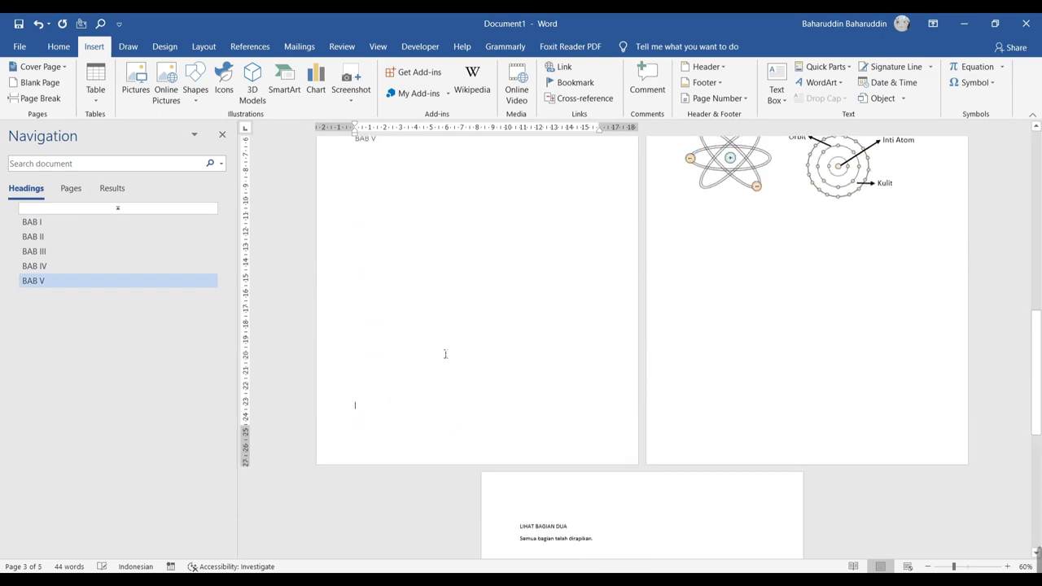
pyautogui.scroll(3, 445, 354)
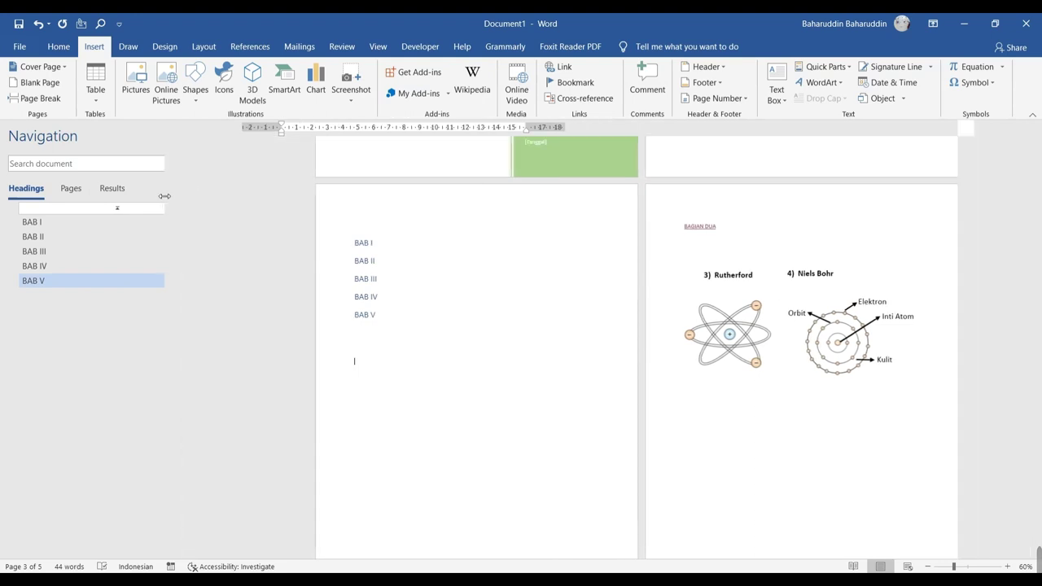
# Narrow the Navigation pane and bring up the table size grid below the BAB list
pyautogui.moveTo(244, 194); pyautogui.dragTo(165, 194)
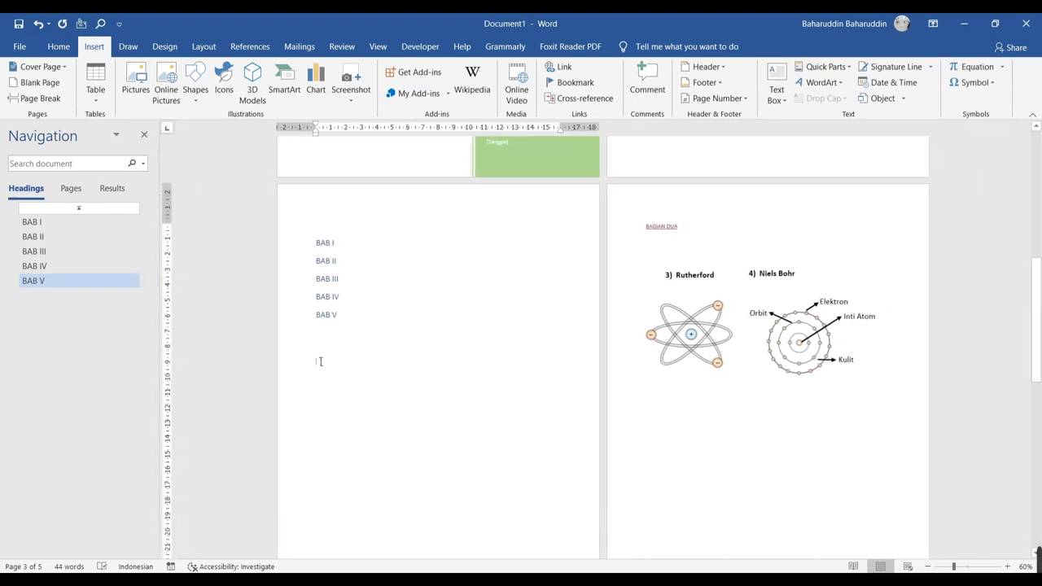
pyautogui.click(328, 387)
pyautogui.press('BackSpace')
pyautogui.click(95, 96)
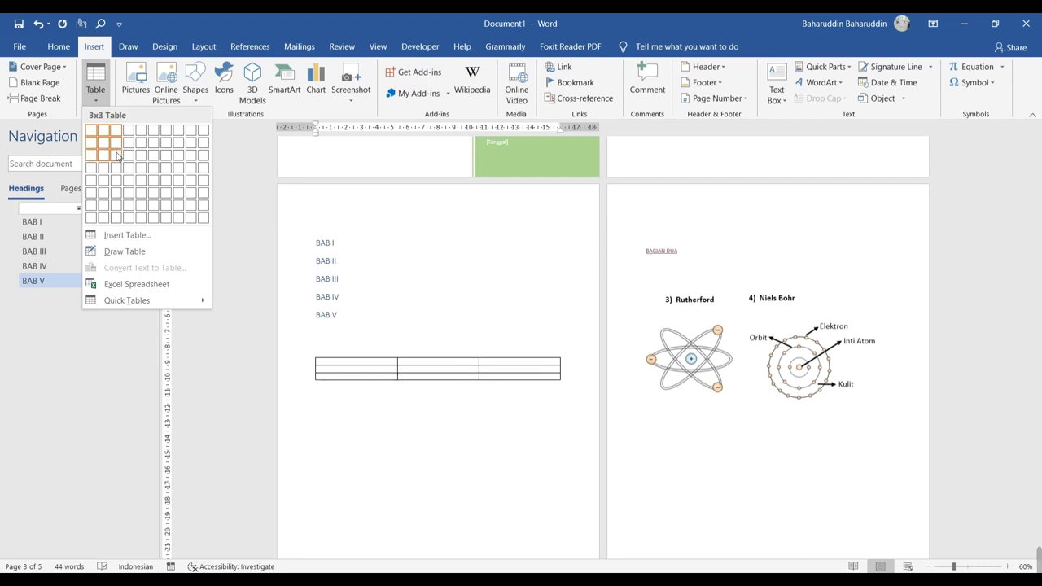
# Insert an empty 3x3 table below BAB V and place the cursor beneath it
pyautogui.click(117, 157)
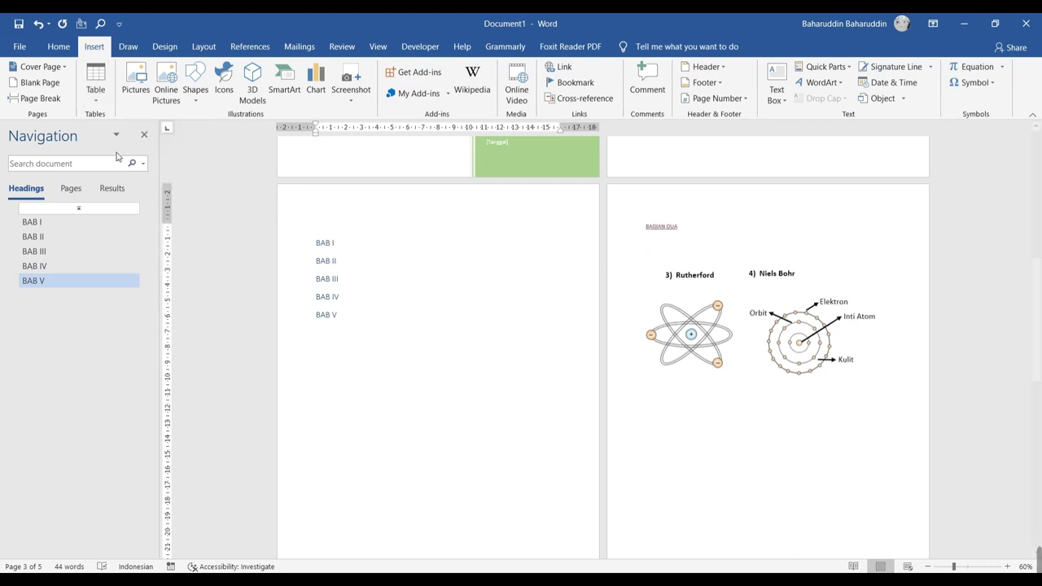
pyautogui.click(421, 407)
pyautogui.click(91, 47)
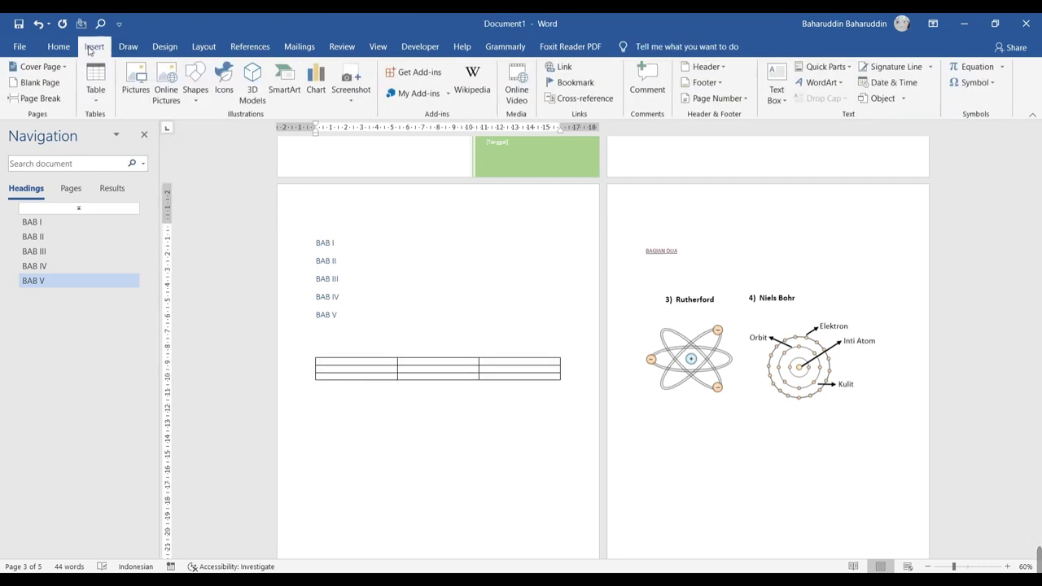
pyautogui.click(401, 432)
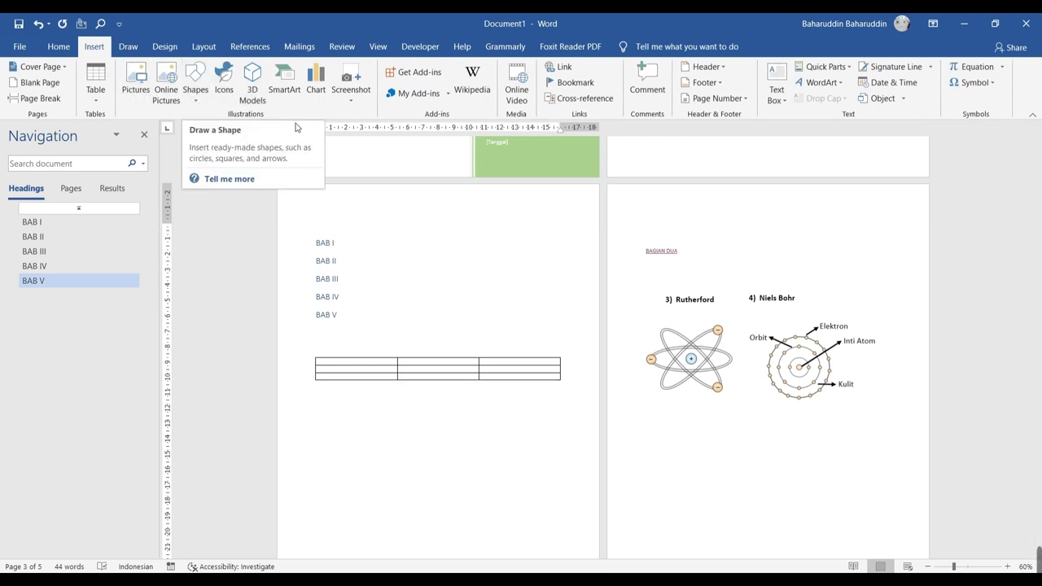
pyautogui.click(144, 92)
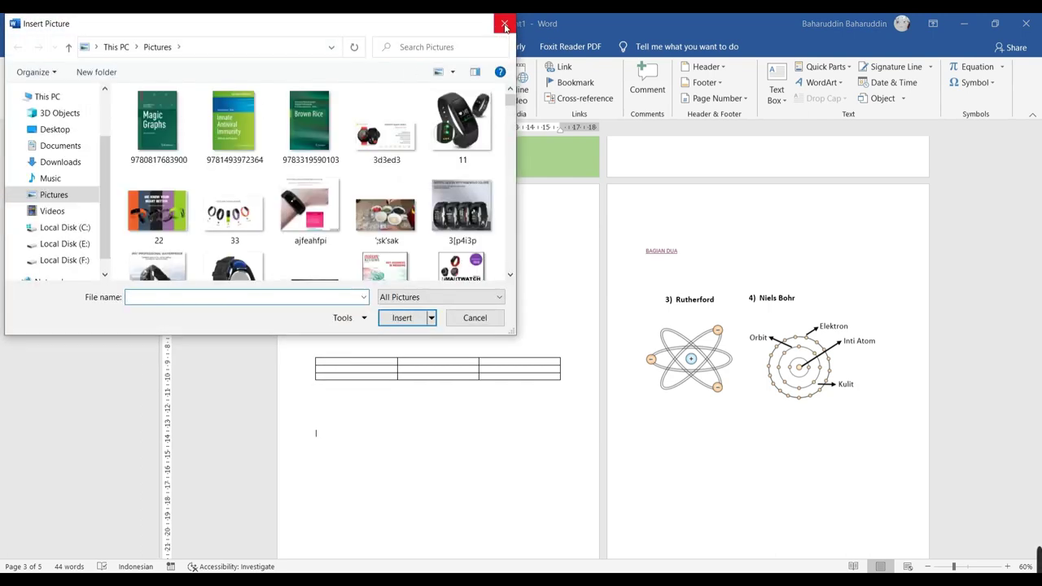
pyautogui.click(235, 122)
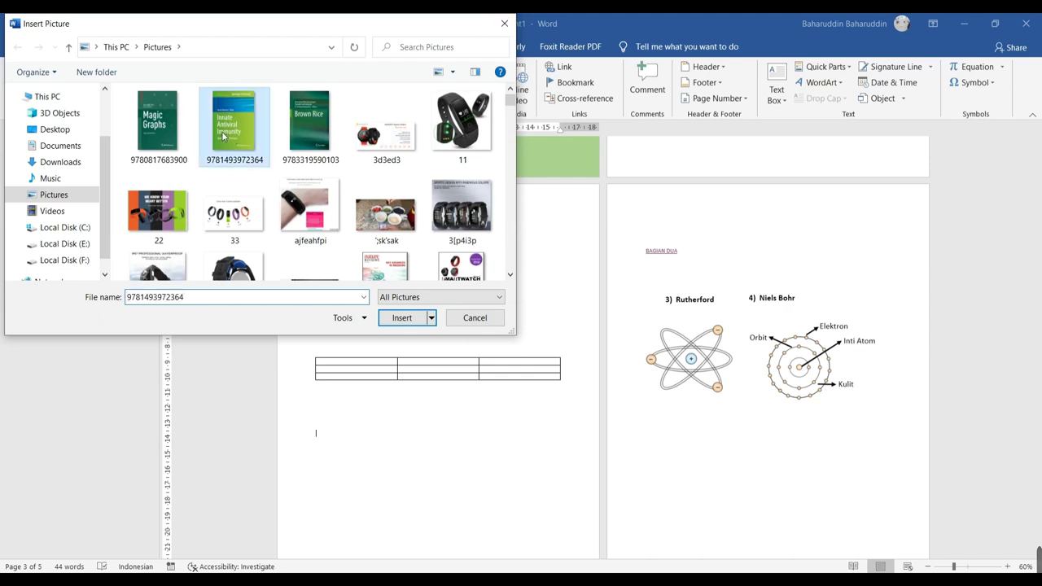
pyautogui.click(401, 318)
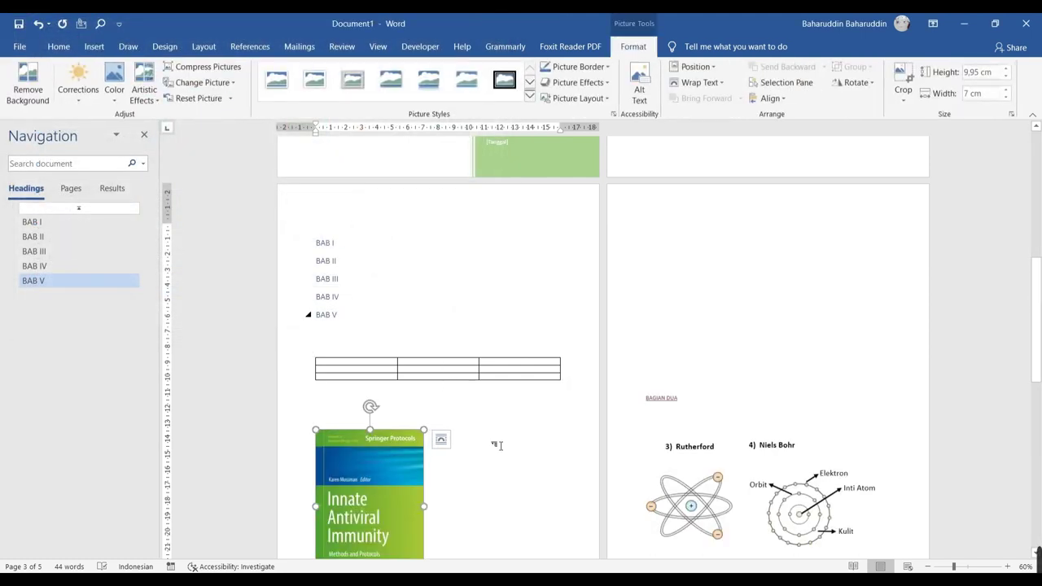
pyautogui.scroll(-1, 445, 454)
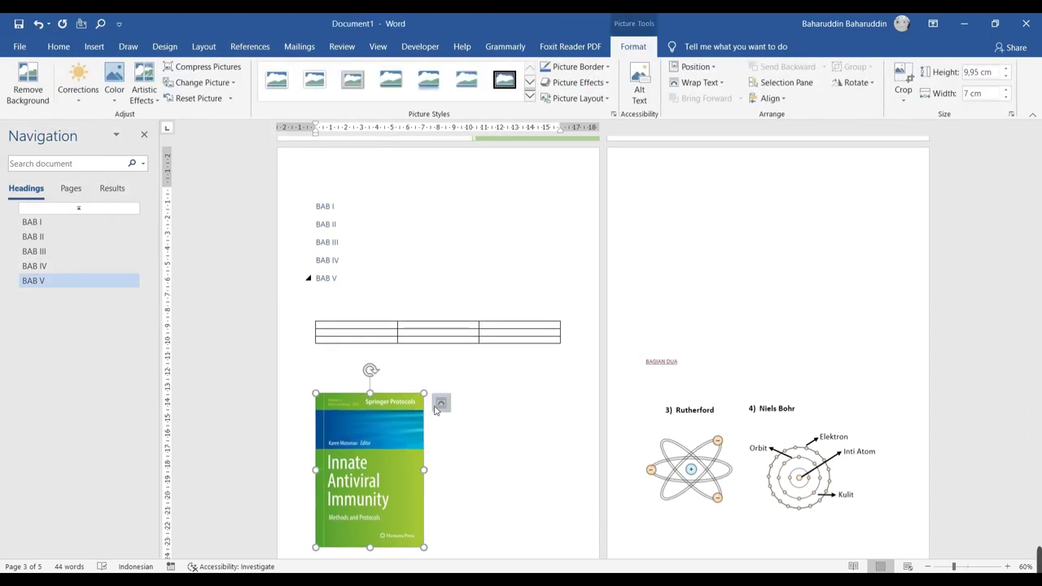
pyautogui.click(441, 403)
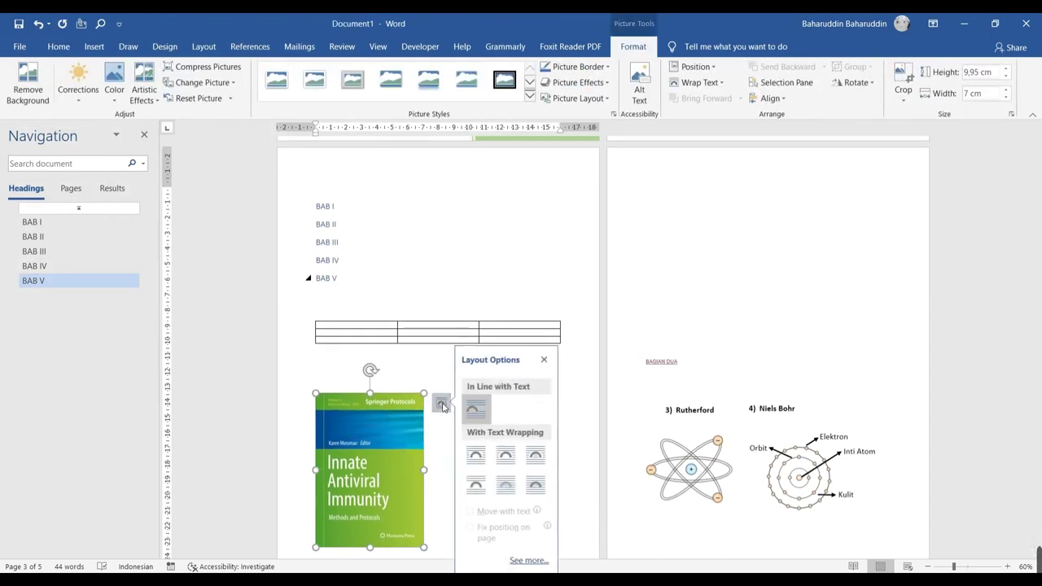
pyautogui.click(538, 485)
pyautogui.click(416, 380)
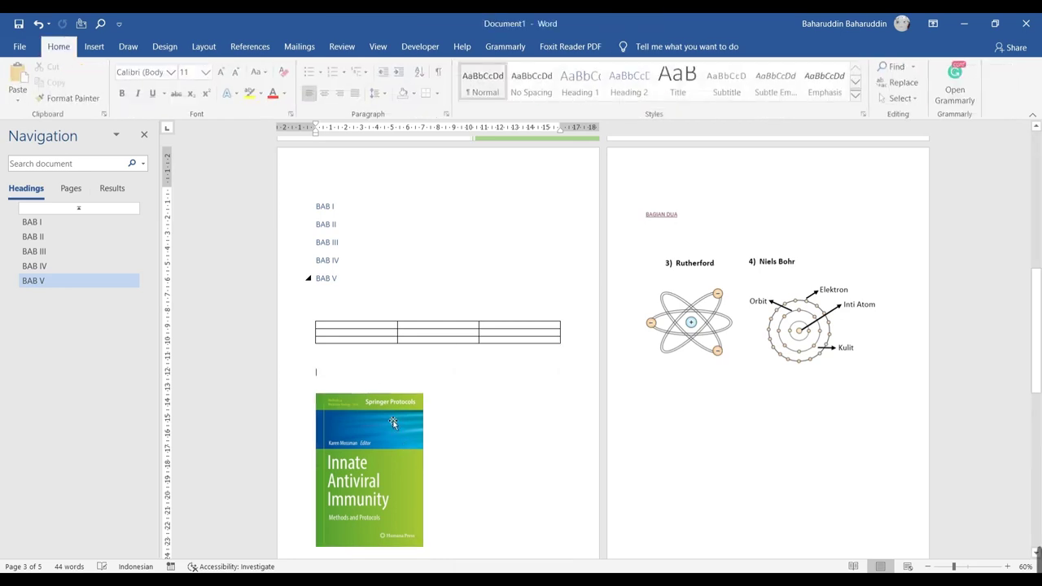
pyautogui.moveTo(369, 470); pyautogui.dragTo(420, 445)
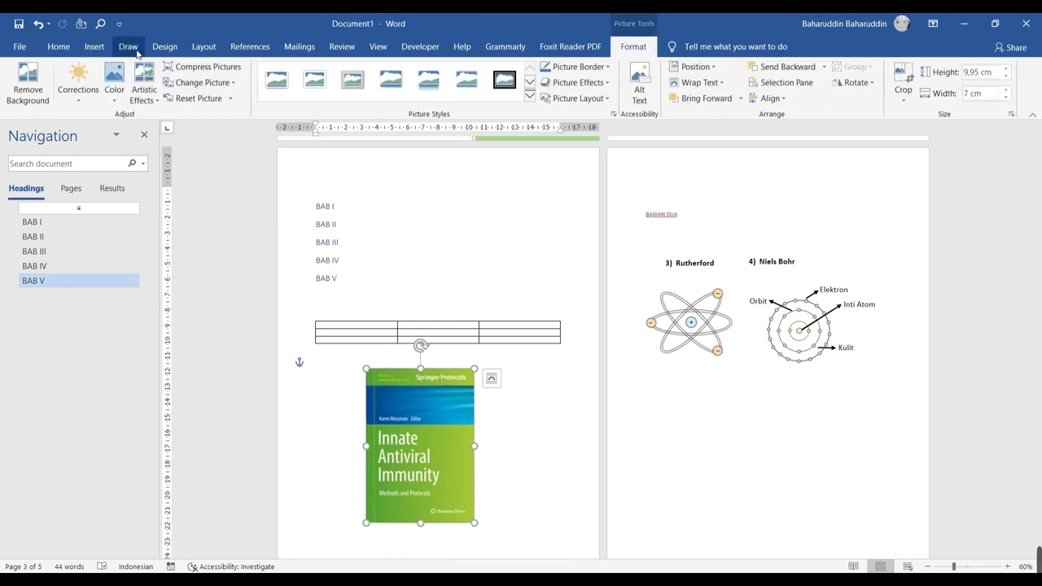
pyautogui.click(94, 47)
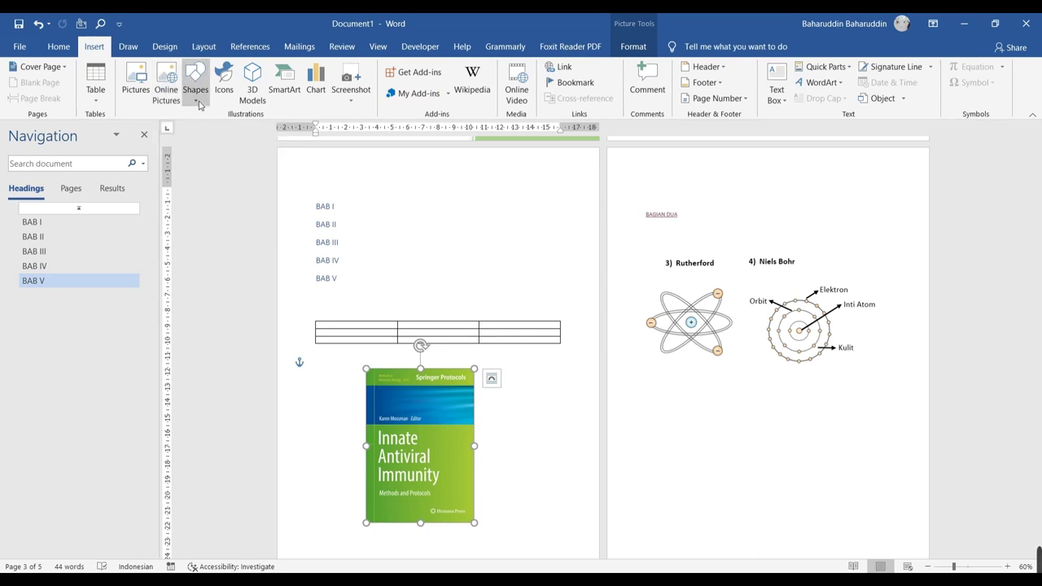
# Insert the first Accessibility (wheelchair) icon from the icon library
pyautogui.click(198, 96)
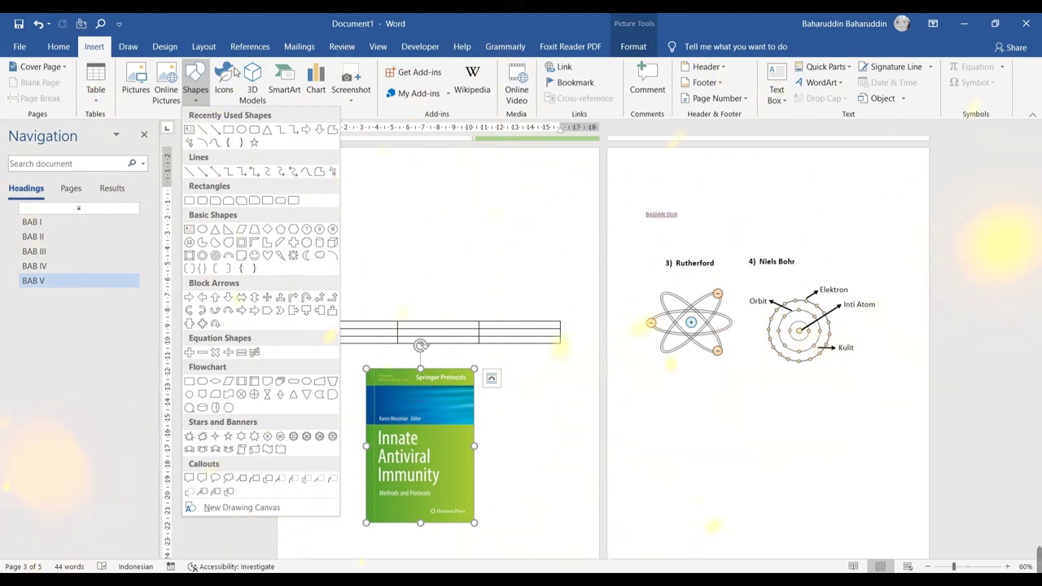
pyautogui.click(232, 78)
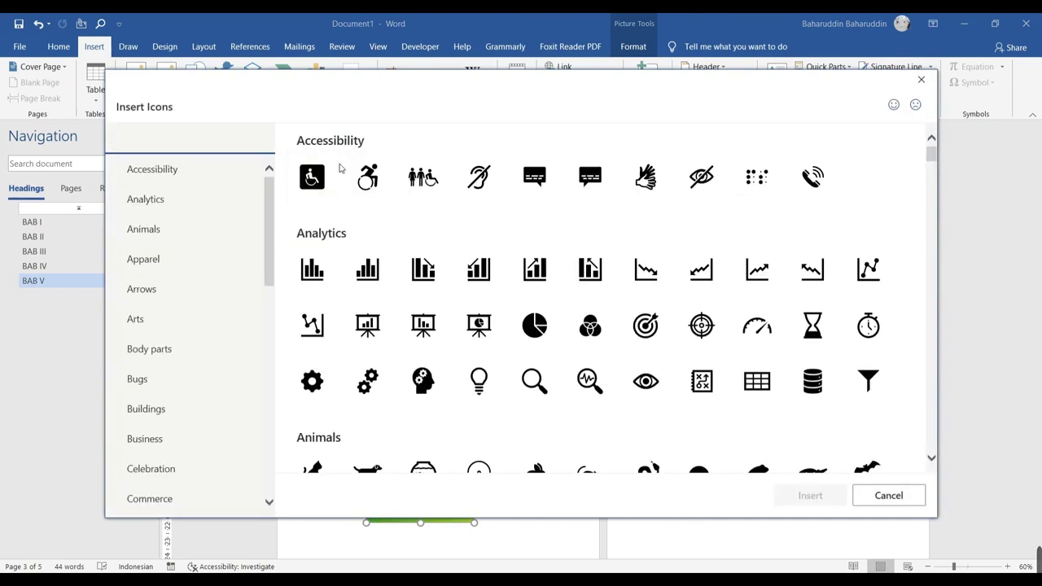
pyautogui.click(334, 163)
pyautogui.click(809, 495)
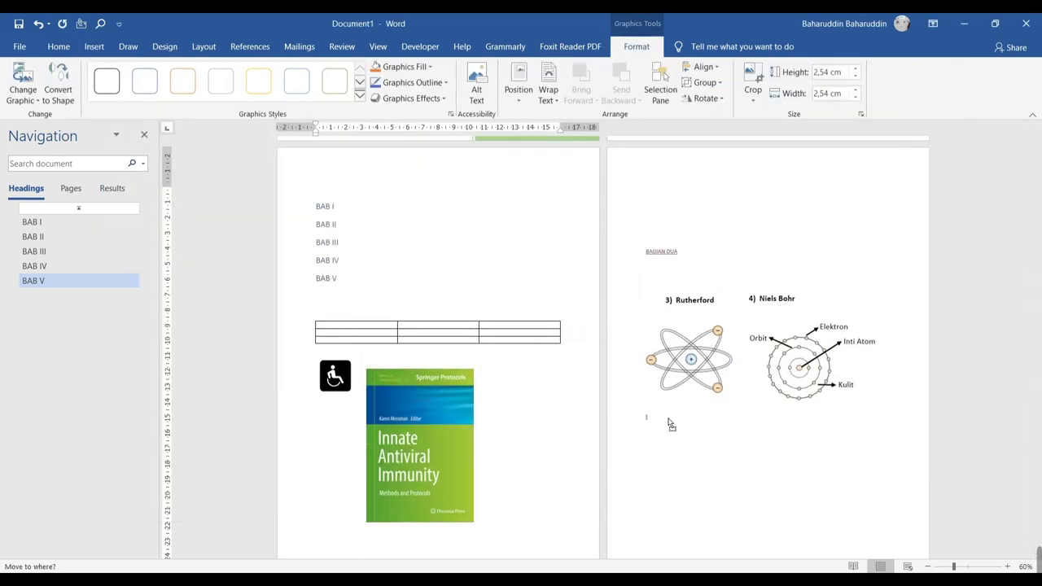
pyautogui.moveTo(346, 386); pyautogui.dragTo(674, 425)
# Set the wheelchair icon In Front of Text, halve its size, and place it beside the book cover
pyautogui.click(702, 257)
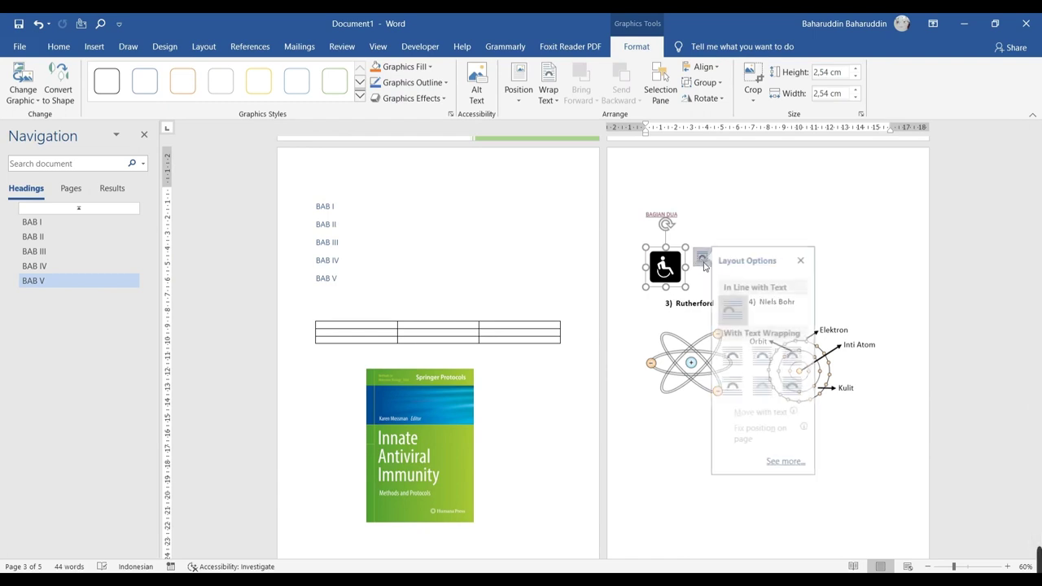
pyautogui.click(798, 381)
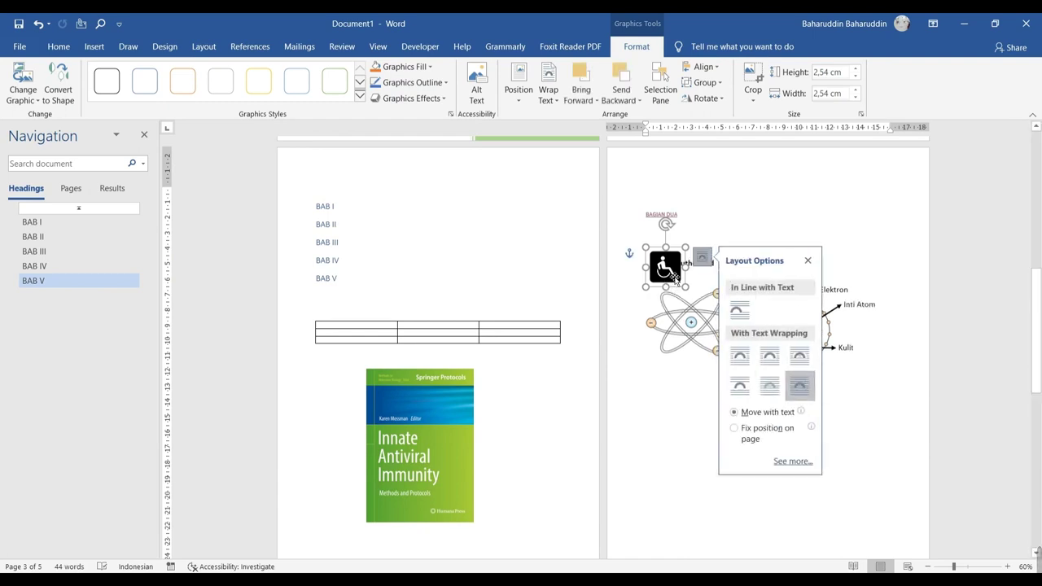
pyautogui.click(440, 437)
pyautogui.moveTo(440, 436); pyautogui.dragTo(388, 421)
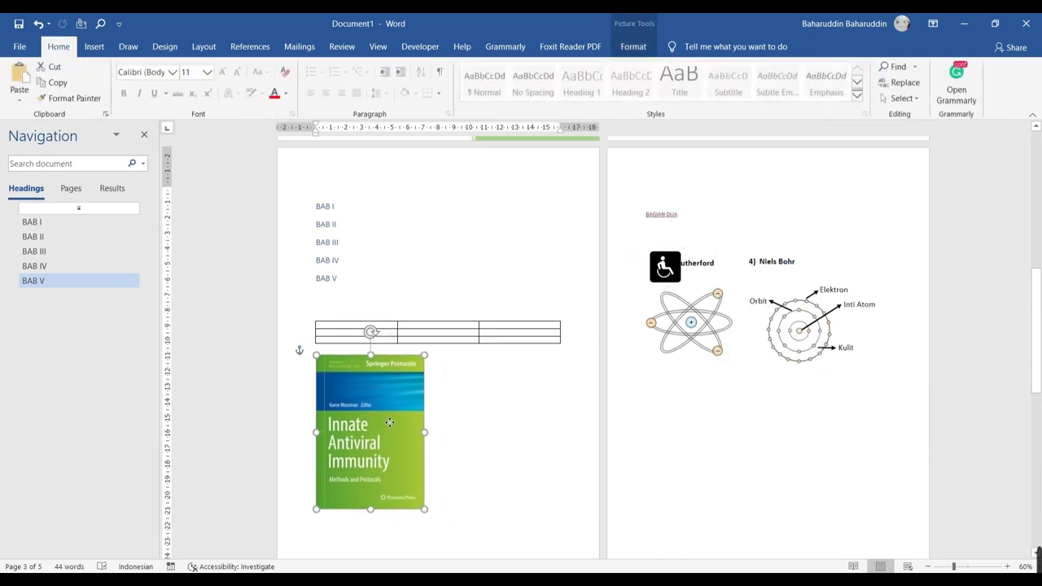
pyautogui.click(668, 267)
pyautogui.moveTo(671, 268)
pyautogui.mouseDown()
pyautogui.moveTo(462, 378)
pyautogui.moveTo(616, 545)
pyautogui.mouseUp()
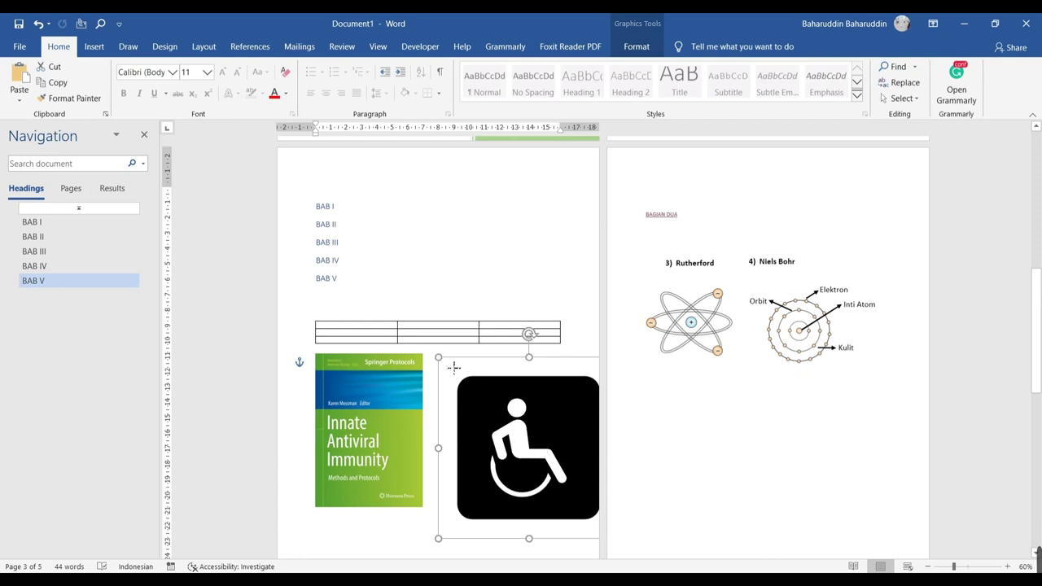
pyautogui.moveTo(439, 356); pyautogui.dragTo(541, 453)
pyautogui.moveTo(570, 488); pyautogui.dragTo(466, 393)
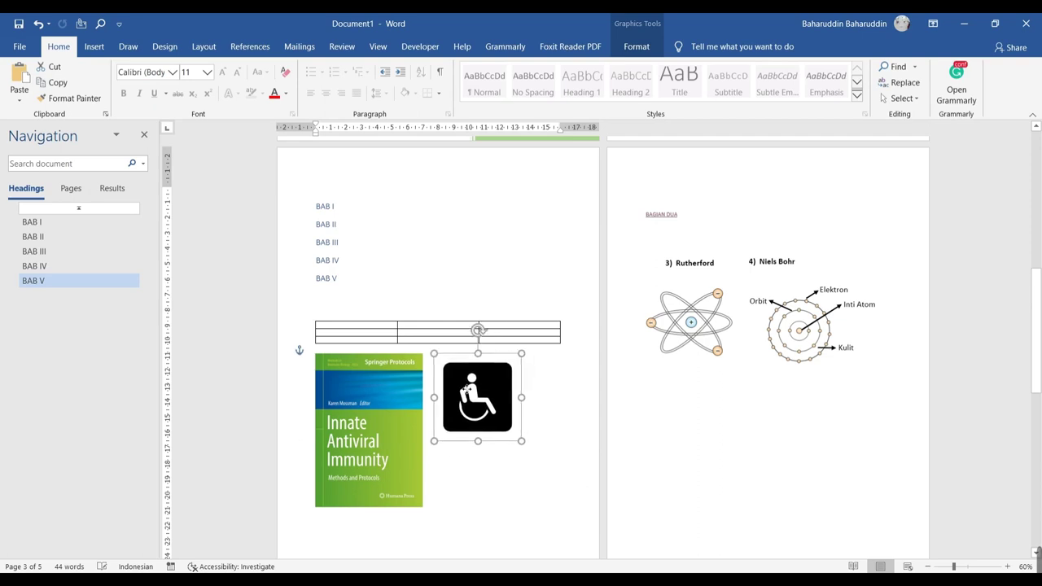
pyautogui.click(95, 47)
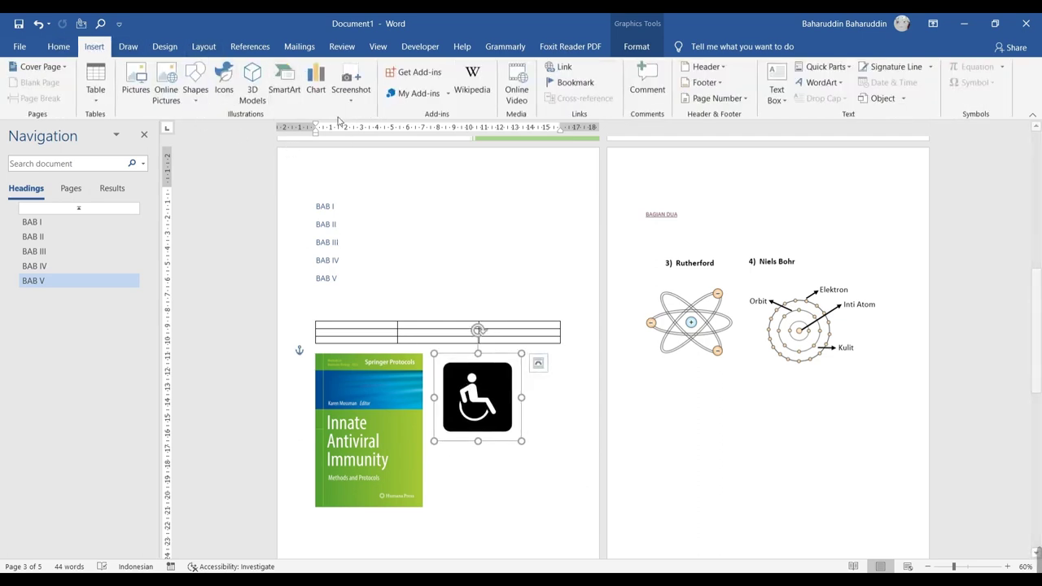
pyautogui.click(467, 493)
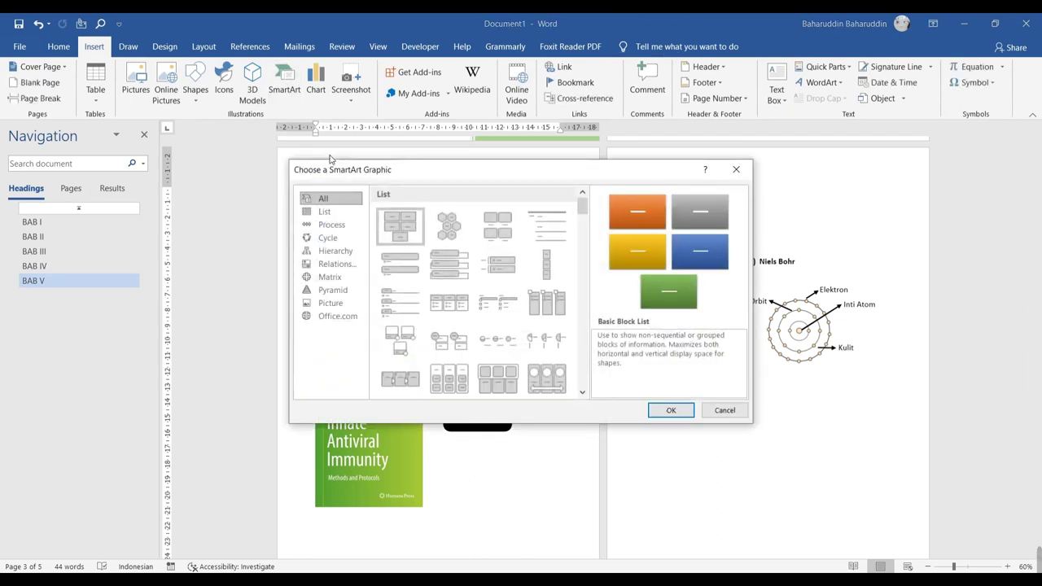
# Insert a Basic Block List SmartArt, set it In Front of Text, and move it below the atoms
pyautogui.click(325, 212)
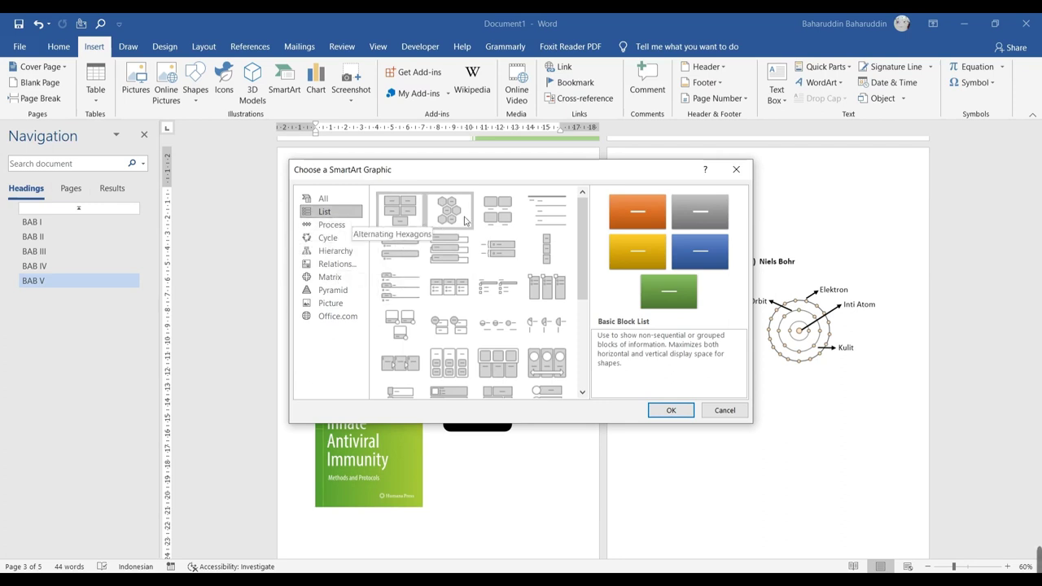
pyautogui.click(671, 410)
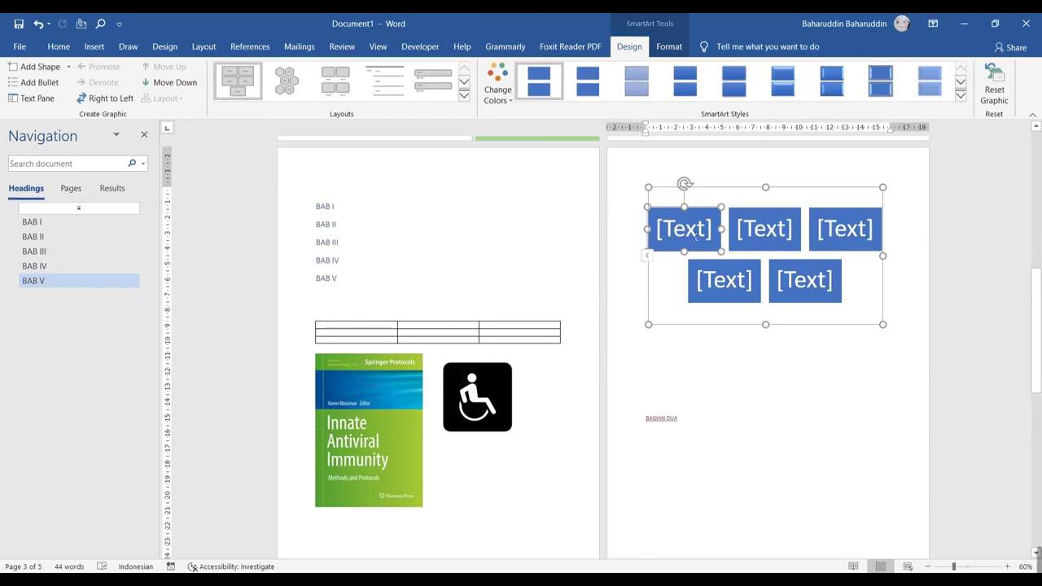
pyautogui.click(696, 237)
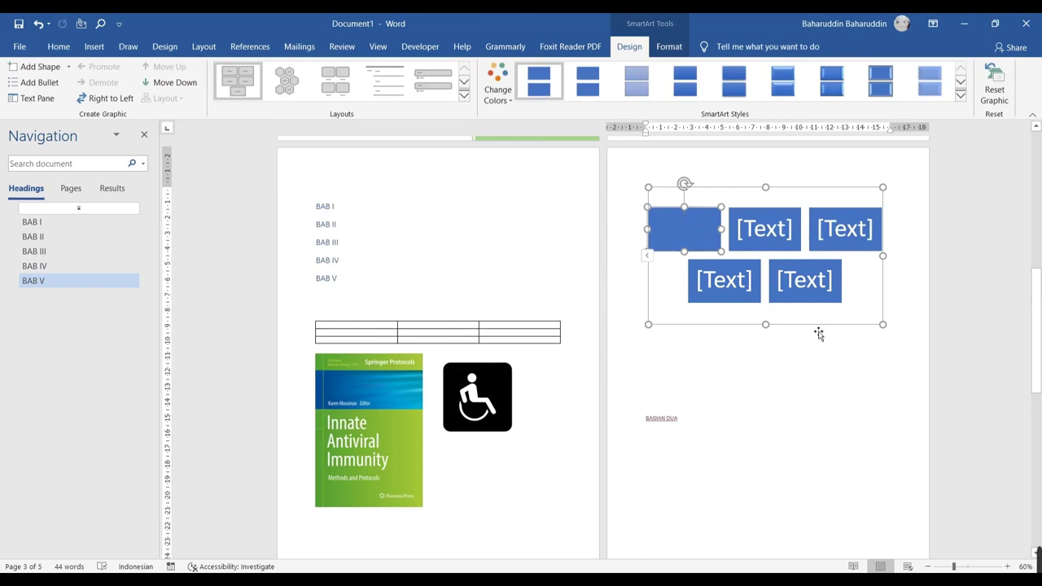
pyautogui.click(807, 407)
pyautogui.click(872, 342)
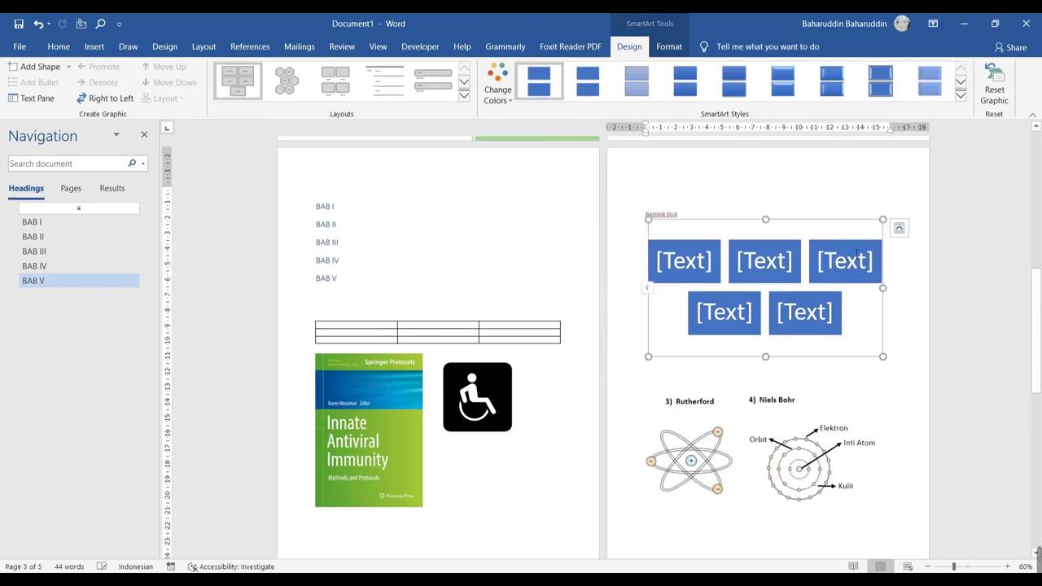
pyautogui.click(899, 229)
pyautogui.click(995, 355)
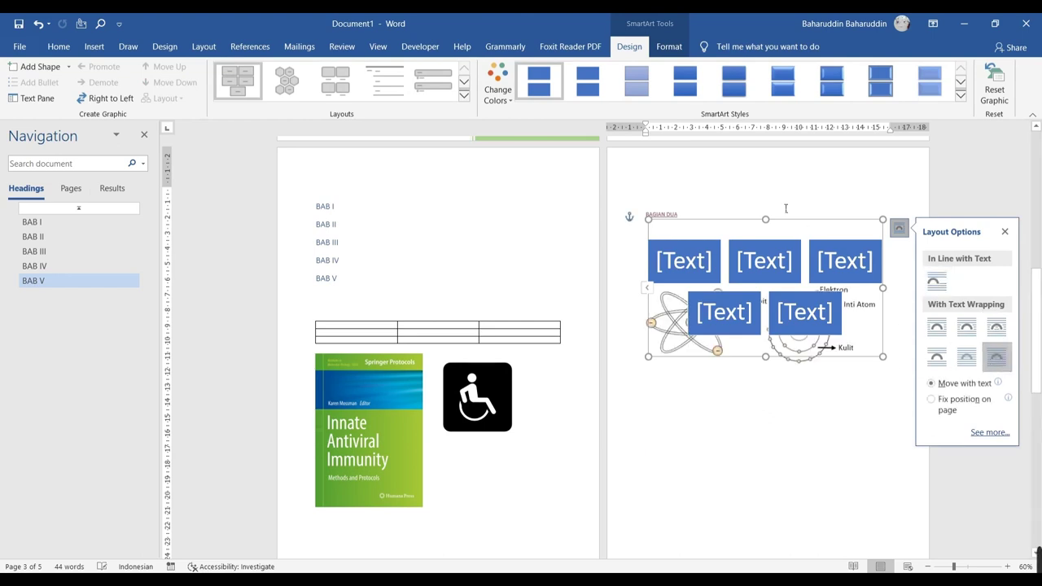
pyautogui.moveTo(797, 226); pyautogui.dragTo(799, 384)
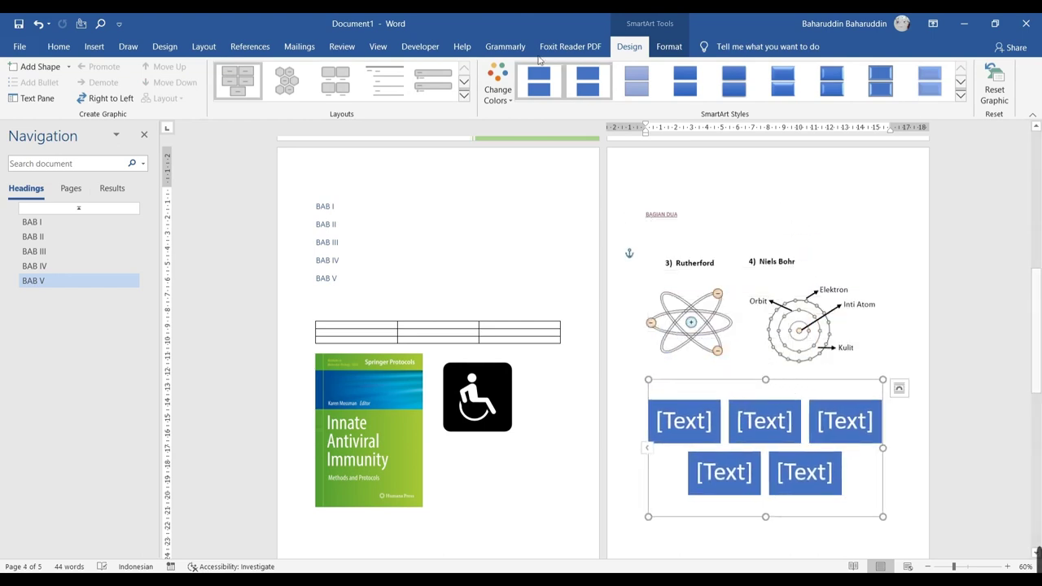
pyautogui.click(93, 48)
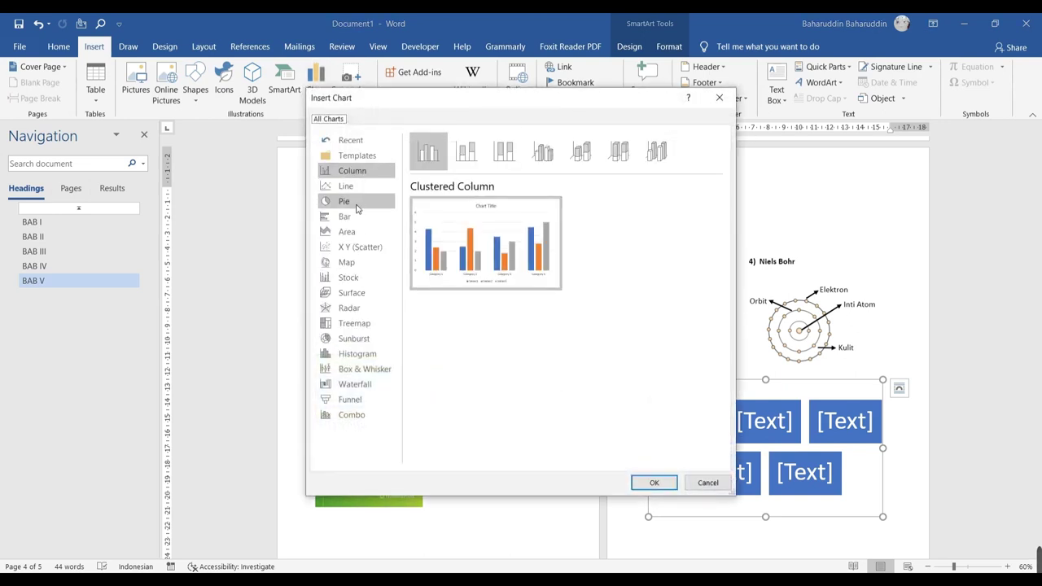
# Preview the Pie chart types, then close Insert Chart without adding a chart
pyautogui.click(356, 209)
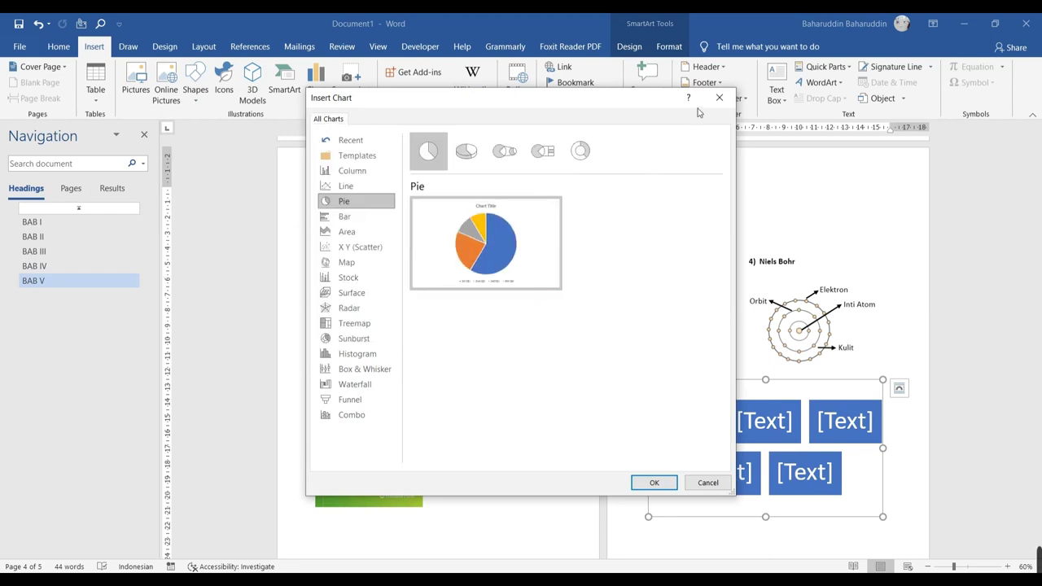
pyautogui.click(719, 98)
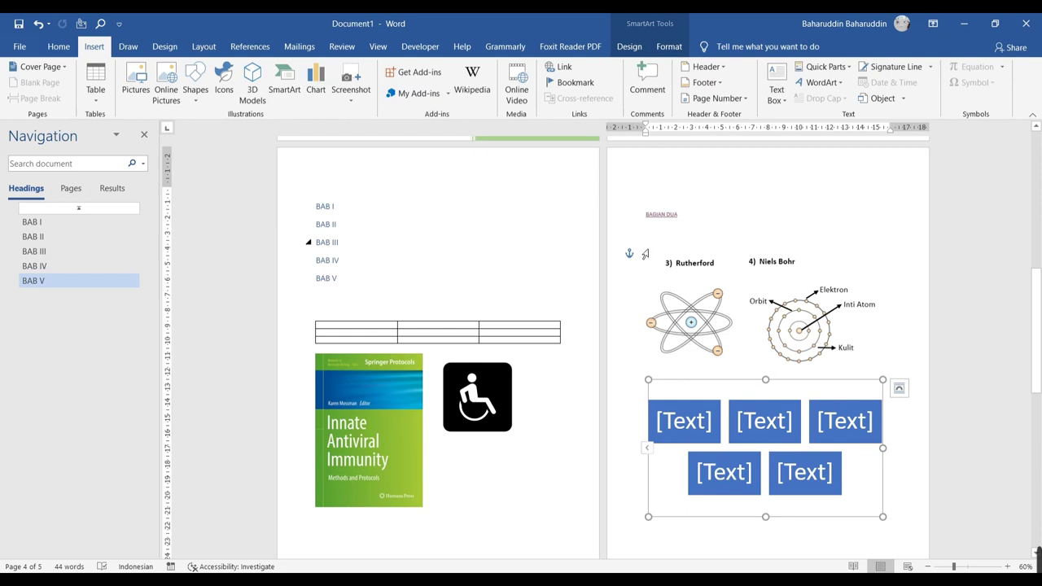
# Delete the two empty lines above BAGIAN DUA at the top of the right page
pyautogui.click(651, 189)
pyautogui.press('Delete')
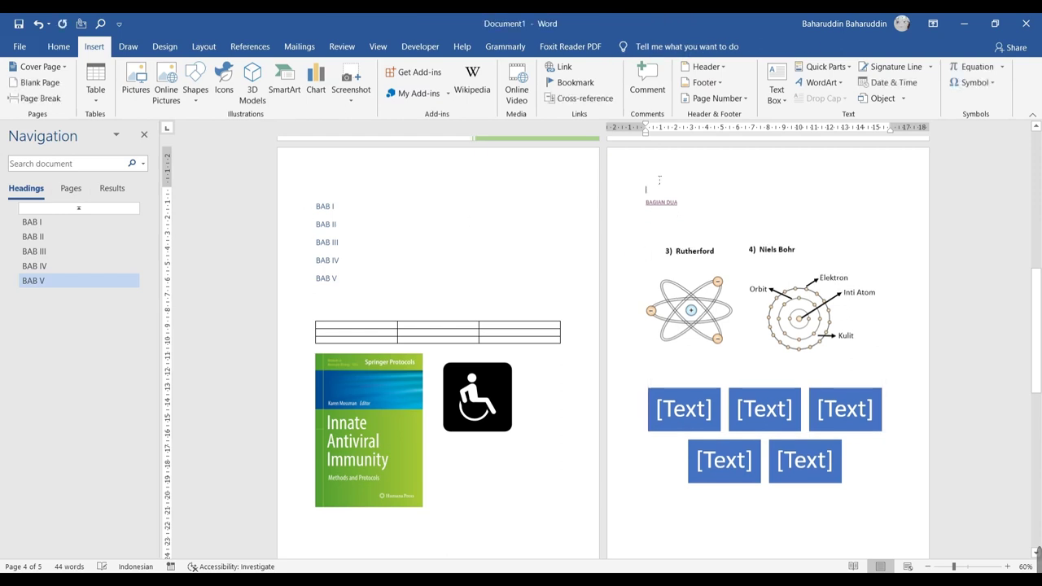
pyautogui.press('Delete')
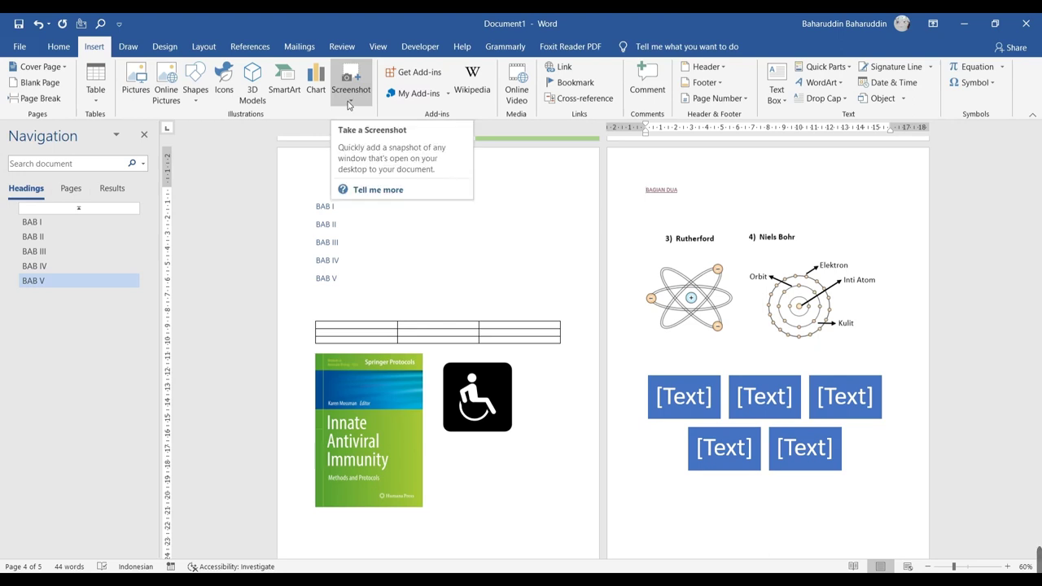
pyautogui.click(348, 104)
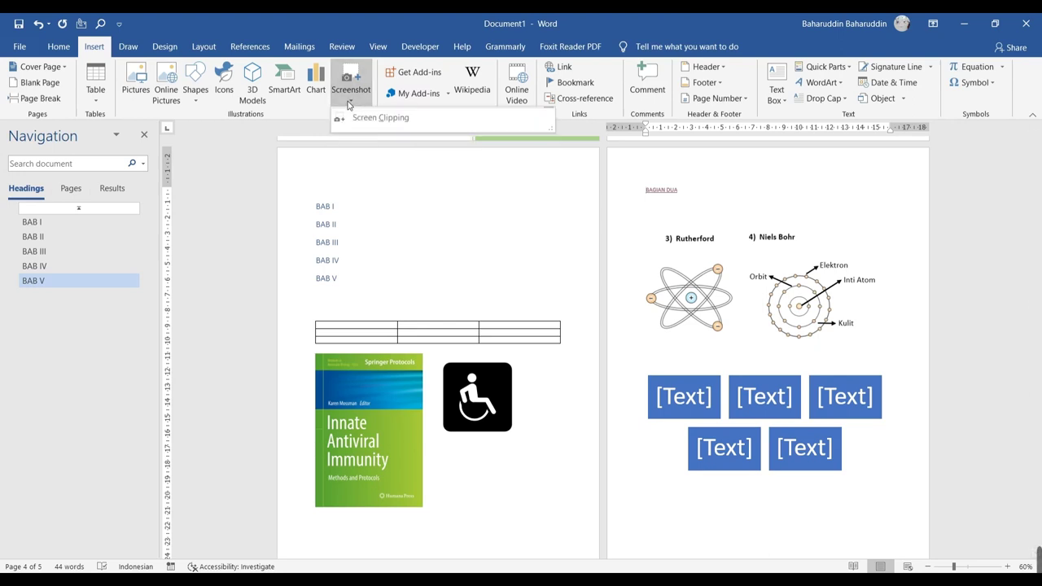
pyautogui.click(350, 118)
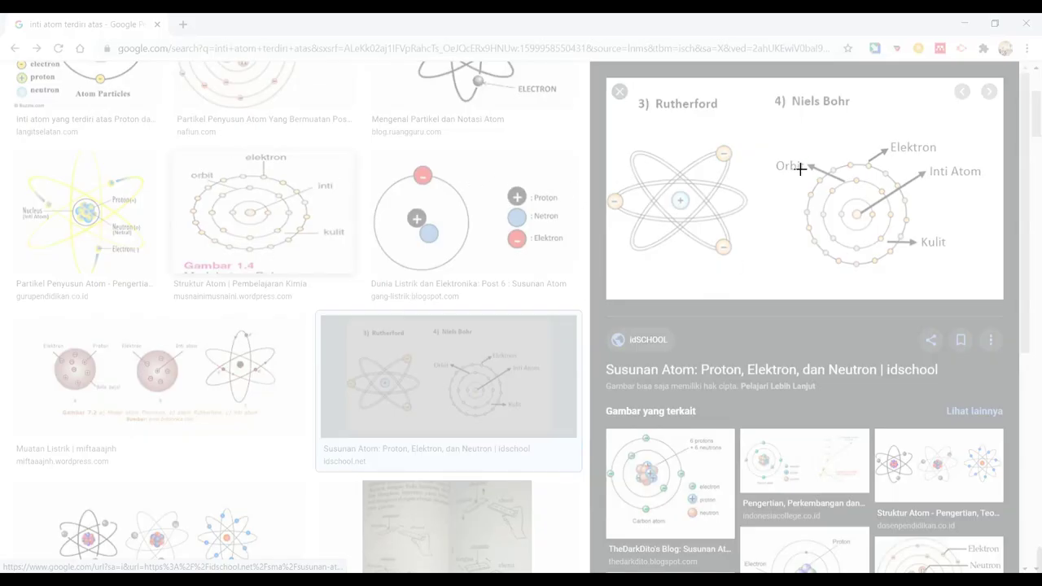
pyautogui.moveTo(365, 147); pyautogui.dragTo(588, 278)
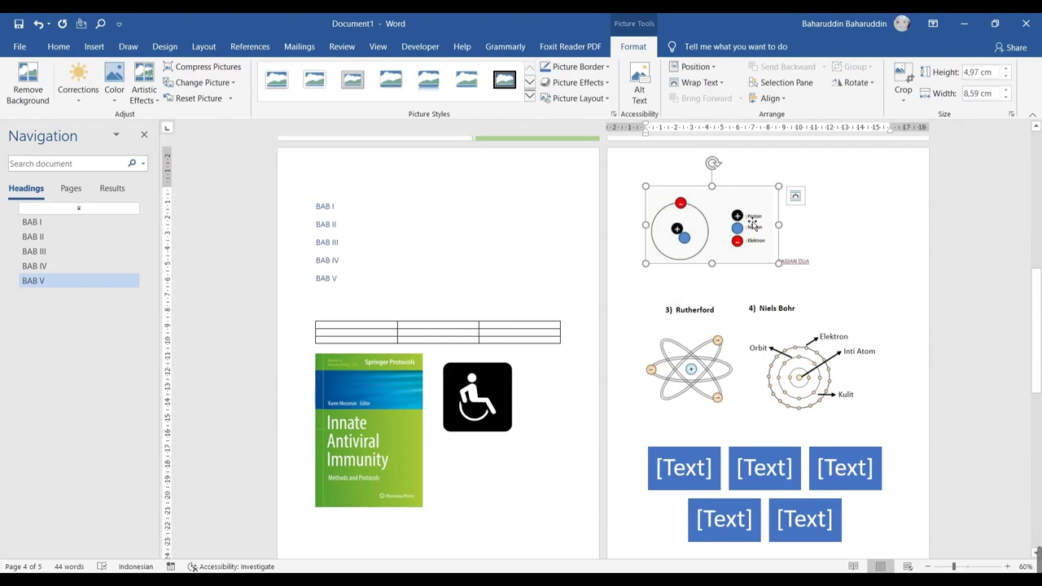
pyautogui.press('Delete')
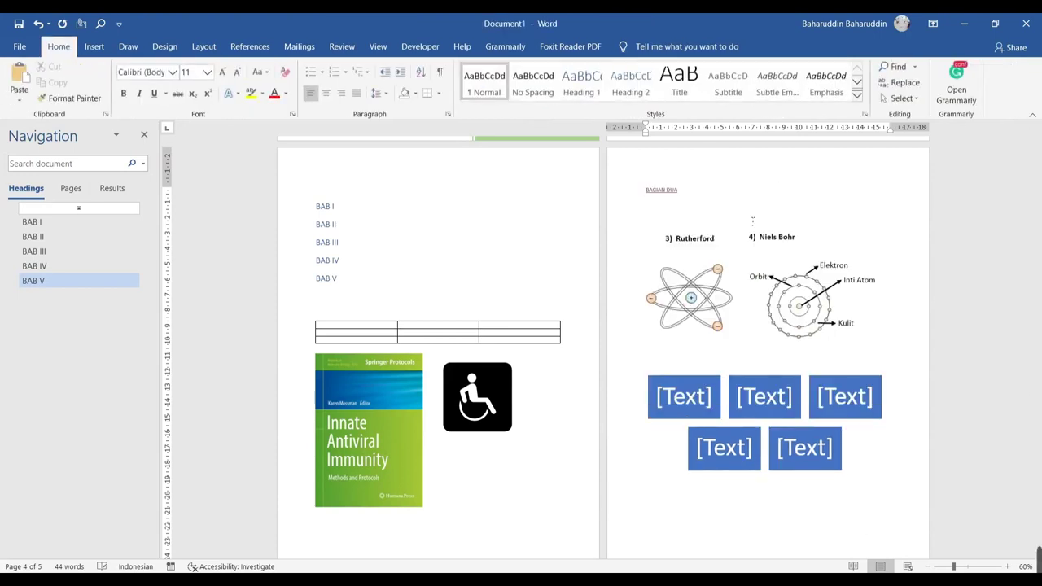
pyautogui.click(91, 47)
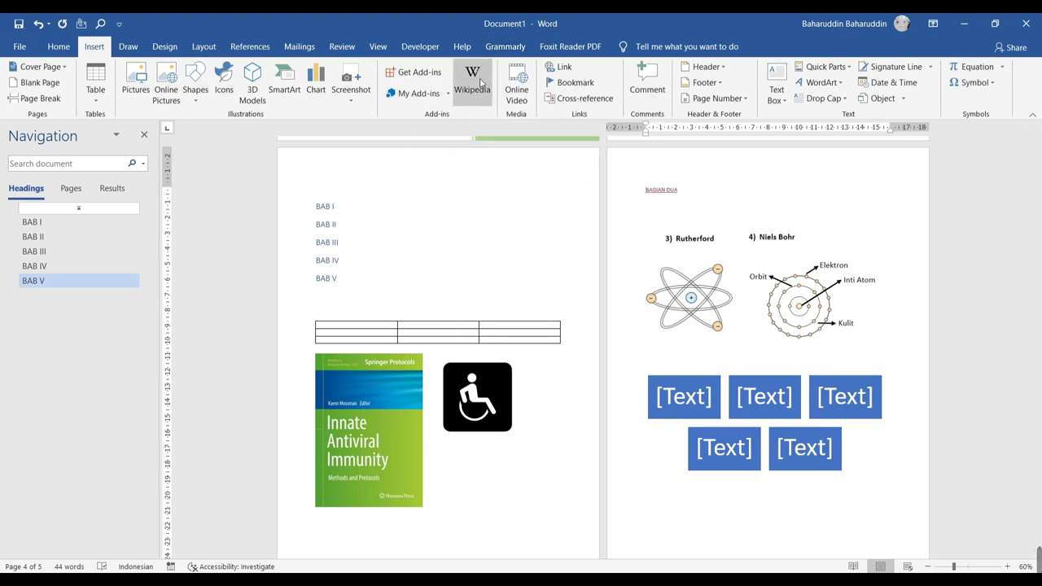
pyautogui.click(480, 83)
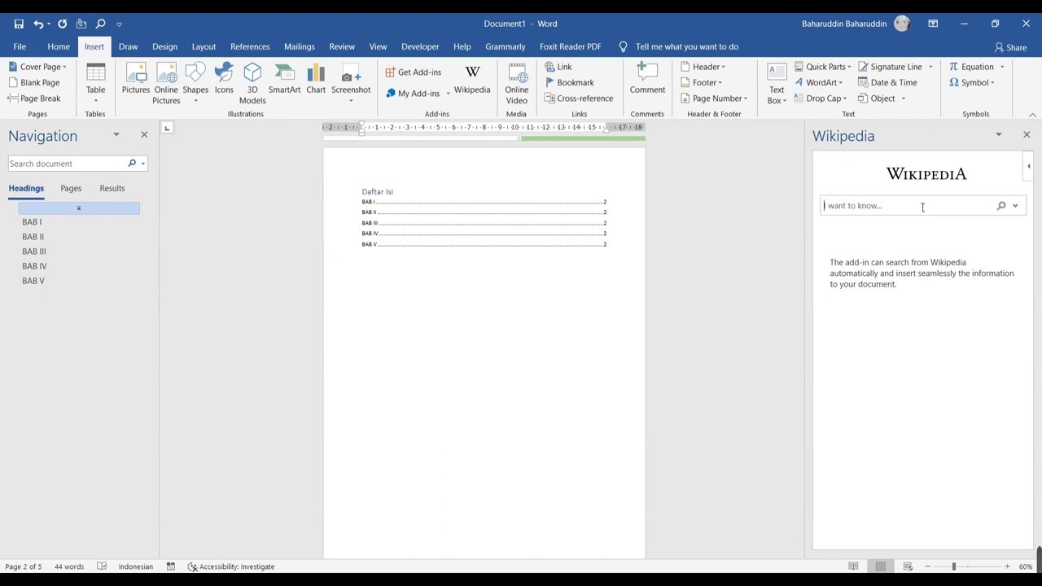
pyautogui.write('banana')
pyautogui.press('Return')
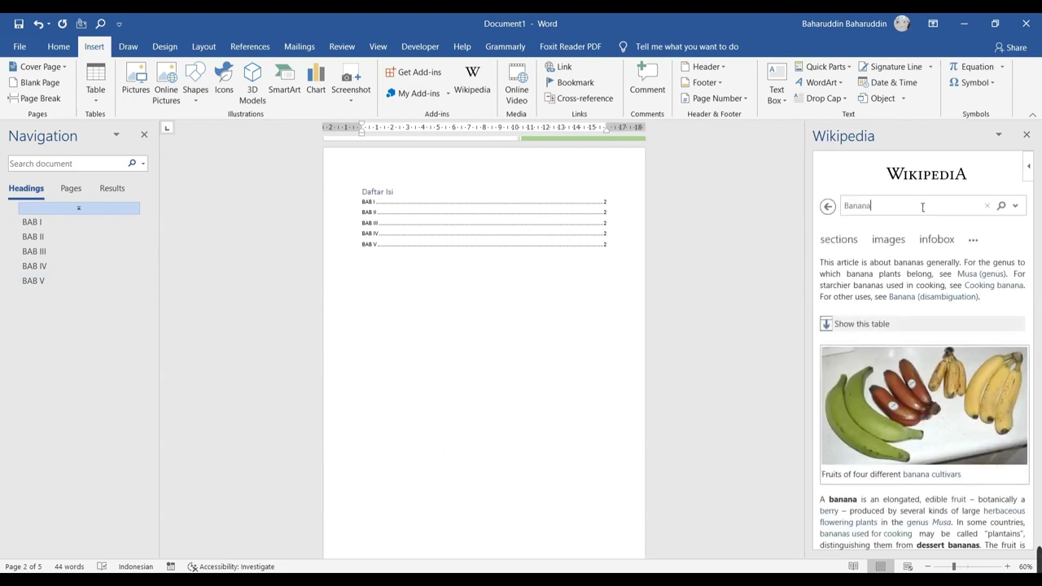
pyautogui.moveTo(922, 295)
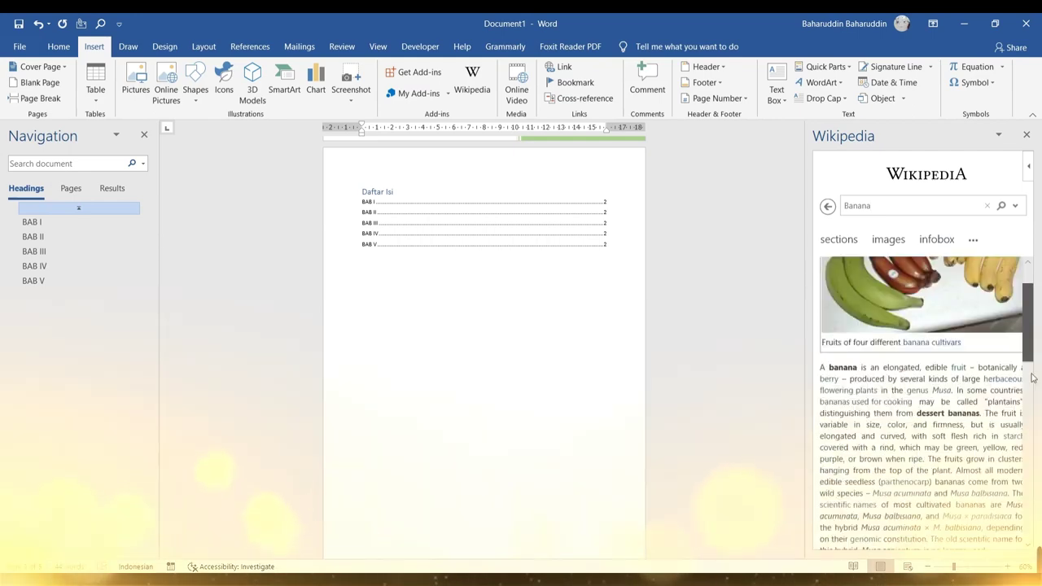
pyautogui.moveTo(1024, 306)
pyautogui.mouseDown()
pyautogui.moveTo(1040, 499)
pyautogui.moveTo(1028, 268)
pyautogui.mouseUp()
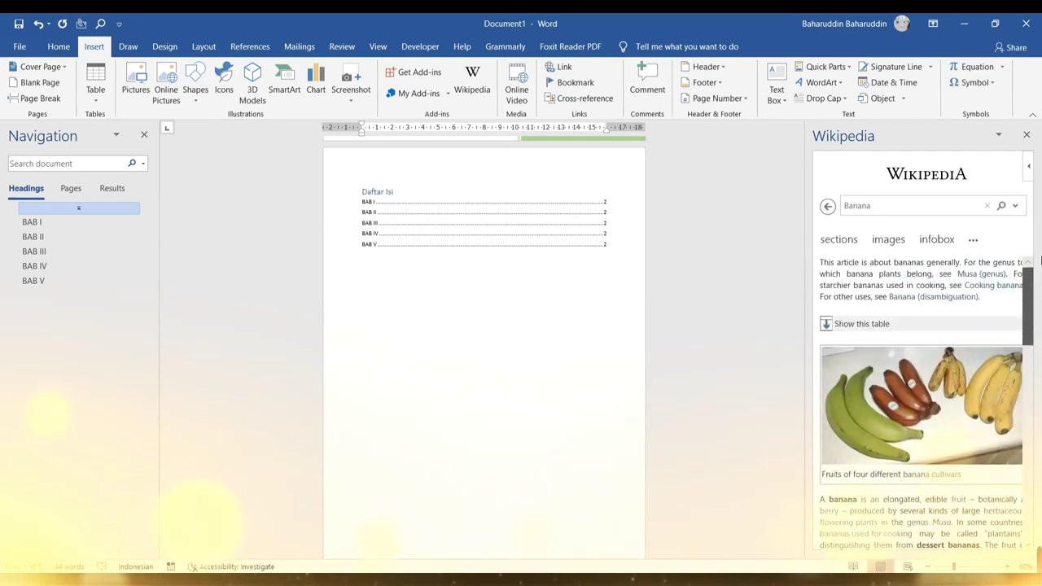
pyautogui.click(1026, 136)
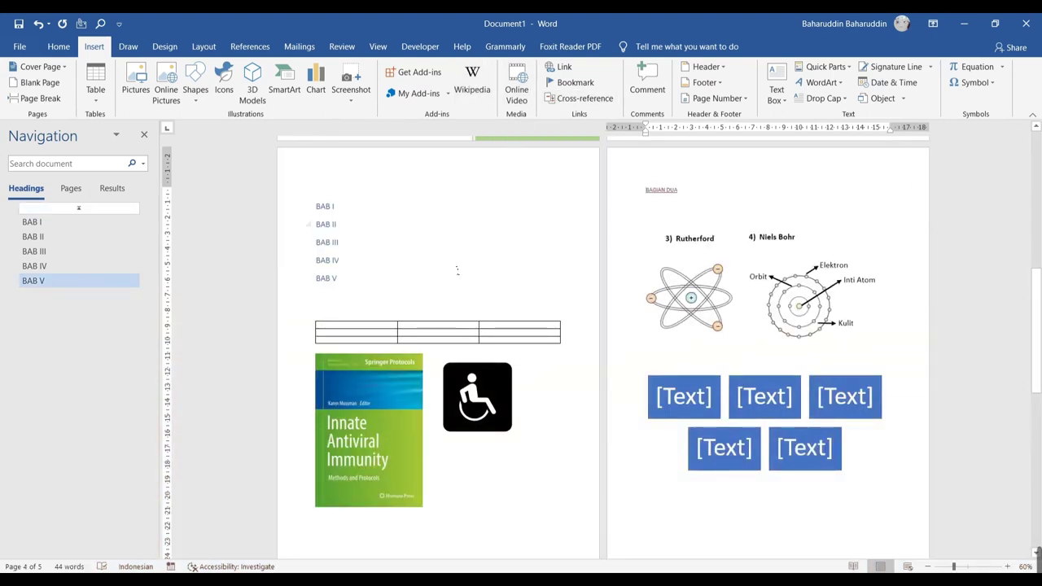
# Open the Online Video prompt, then switch to the Chrome image search window
pyautogui.click(528, 93)
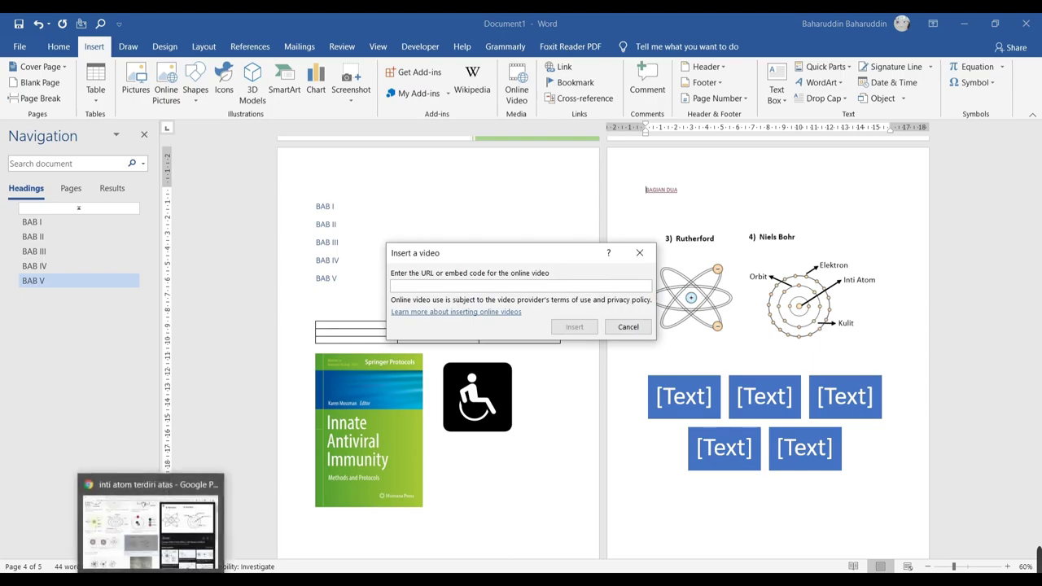
pyautogui.click(150, 517)
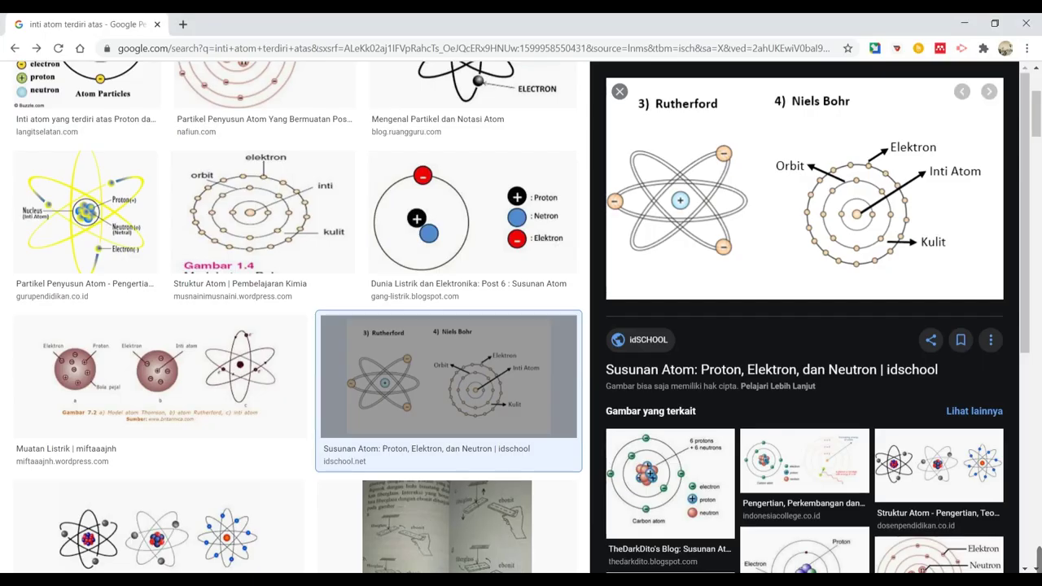
# Open YouTube's Antarctica - National Geographic Explorer video in a new tab and select its URL
pyautogui.click(182, 24)
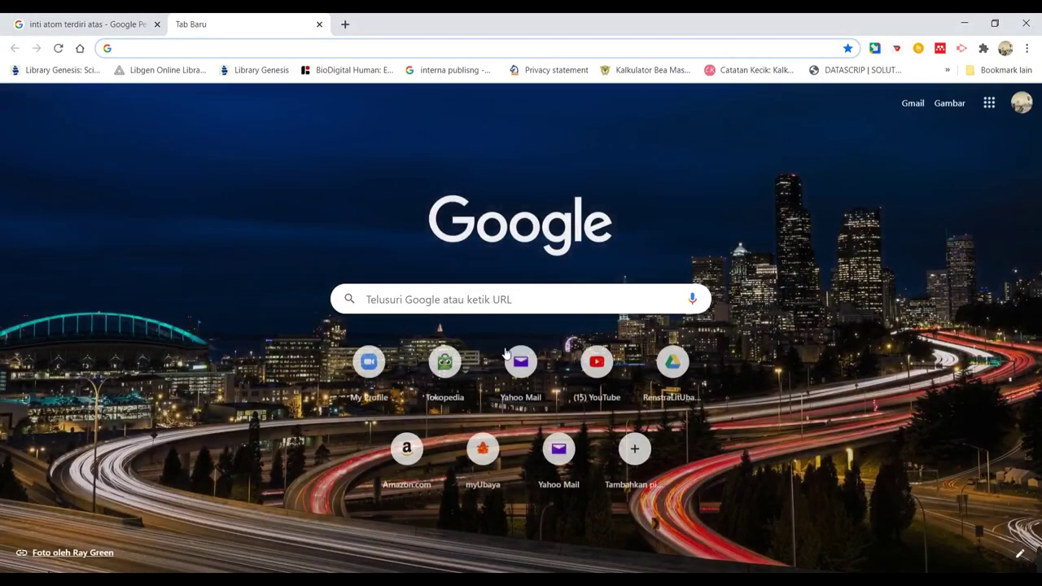
pyautogui.click(596, 362)
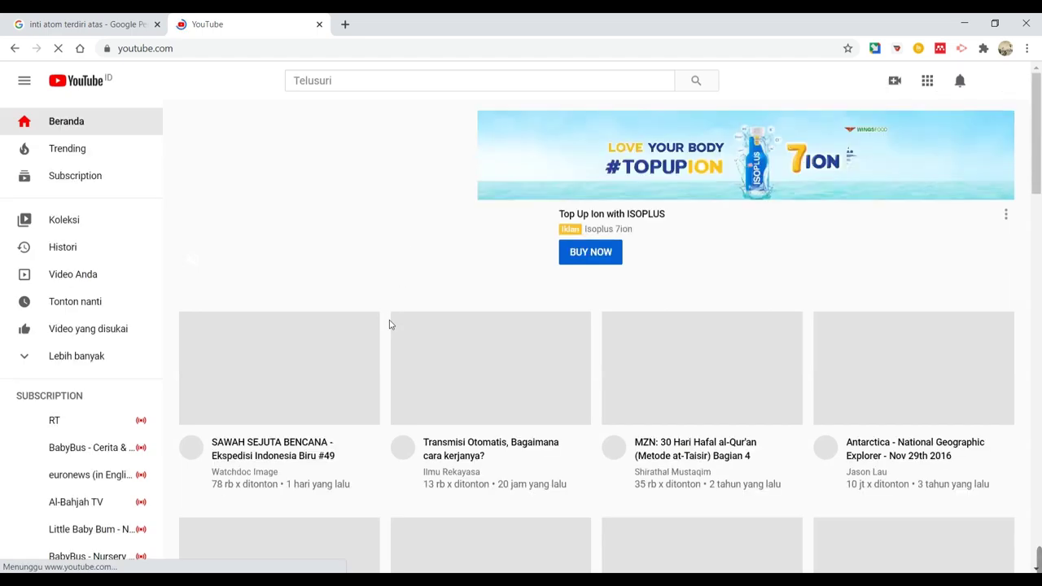
pyautogui.click(967, 390)
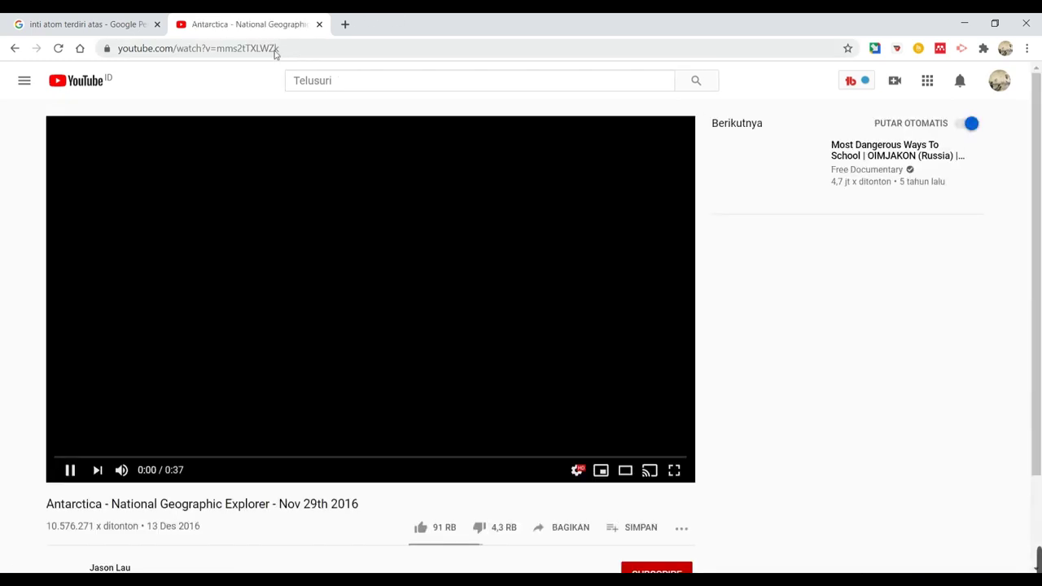
pyautogui.click(276, 52)
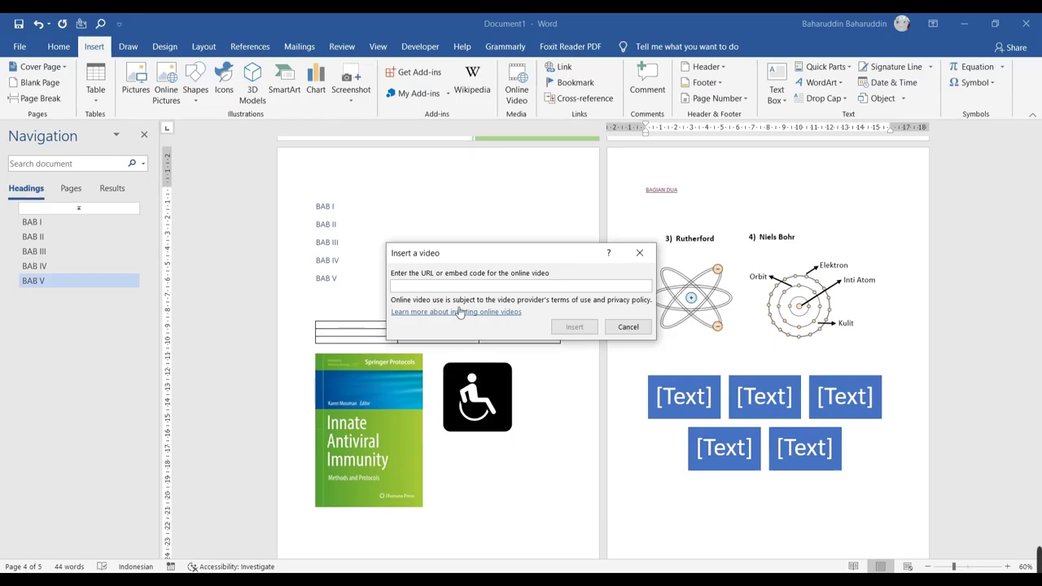
# Embed the Antarctica YouTube video from its pasted address and float it In Front of Text
pyautogui.write('https://www.youtube.com/watch?v=mms2tTXLWZk')
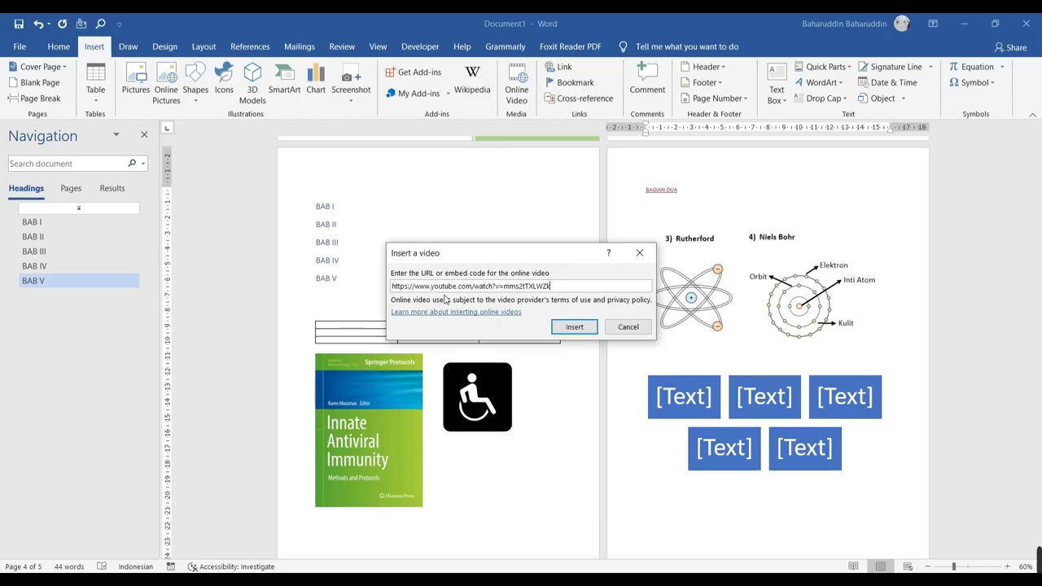
pyautogui.click(576, 329)
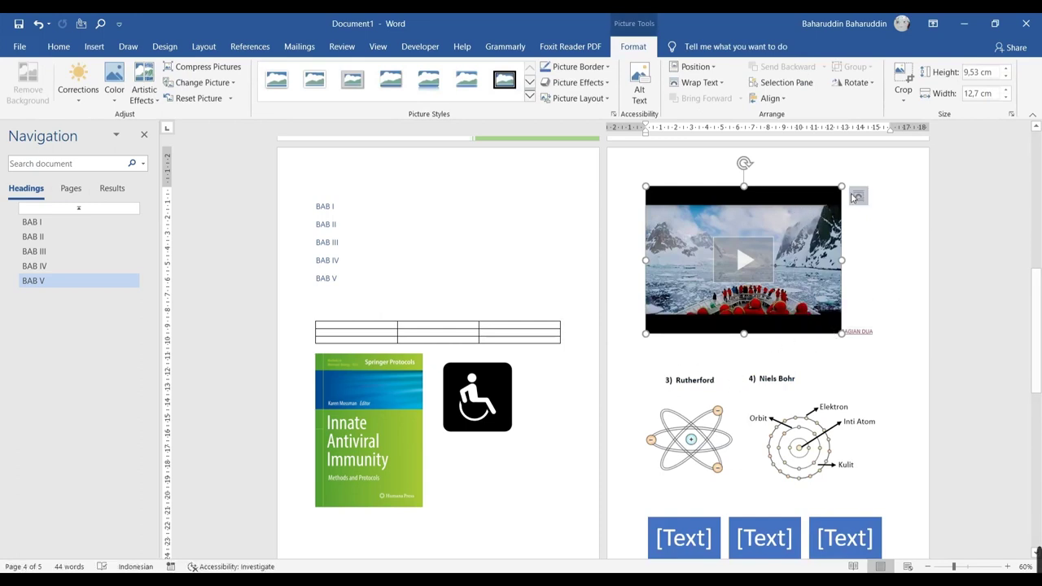
pyautogui.click(859, 196)
pyautogui.click(955, 325)
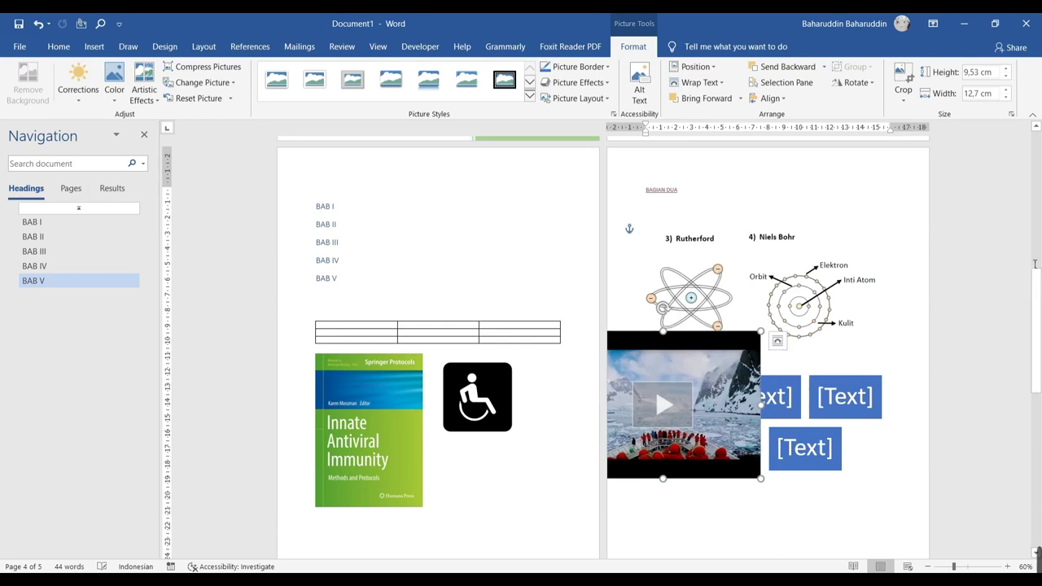
# Move the video onto page 5, enlarge it from the corner, and play it as a preview
pyautogui.scroll(-5, 778, 341)
pyautogui.moveTo(788, 414); pyautogui.dragTo(631, 532)
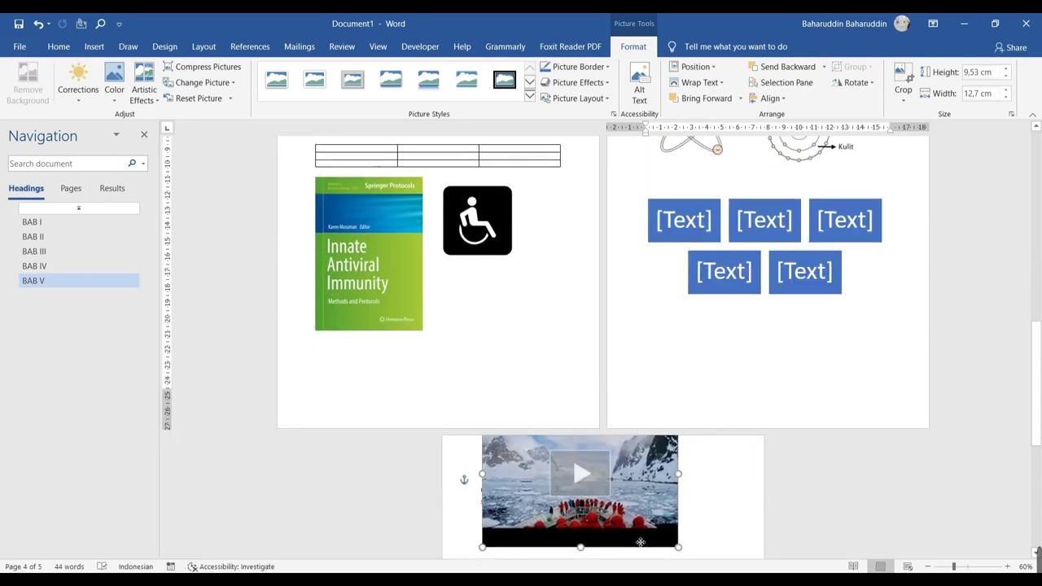
pyautogui.scroll(-5, 631, 356)
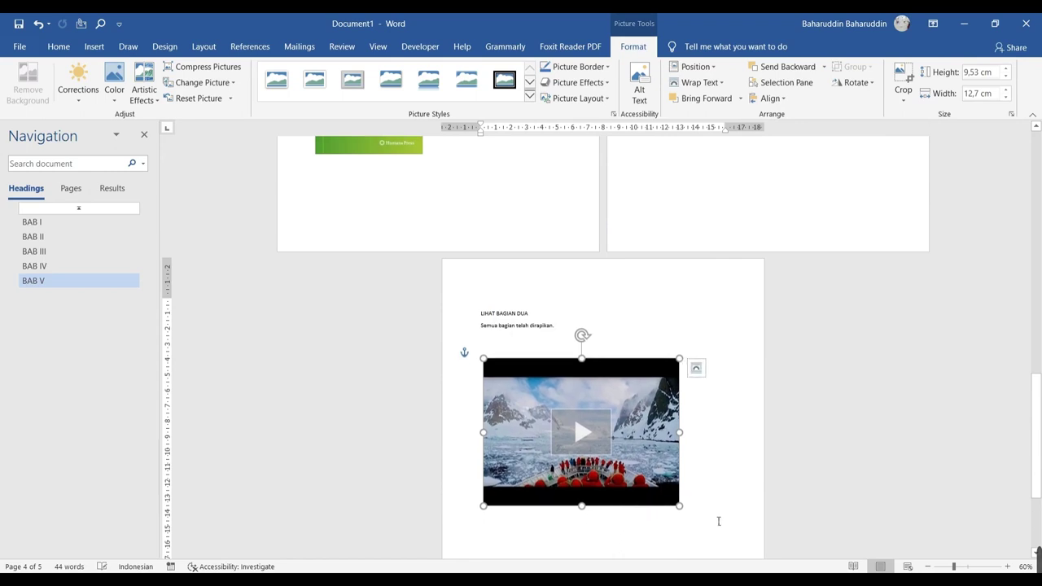
pyautogui.moveTo(680, 507); pyautogui.dragTo(710, 529)
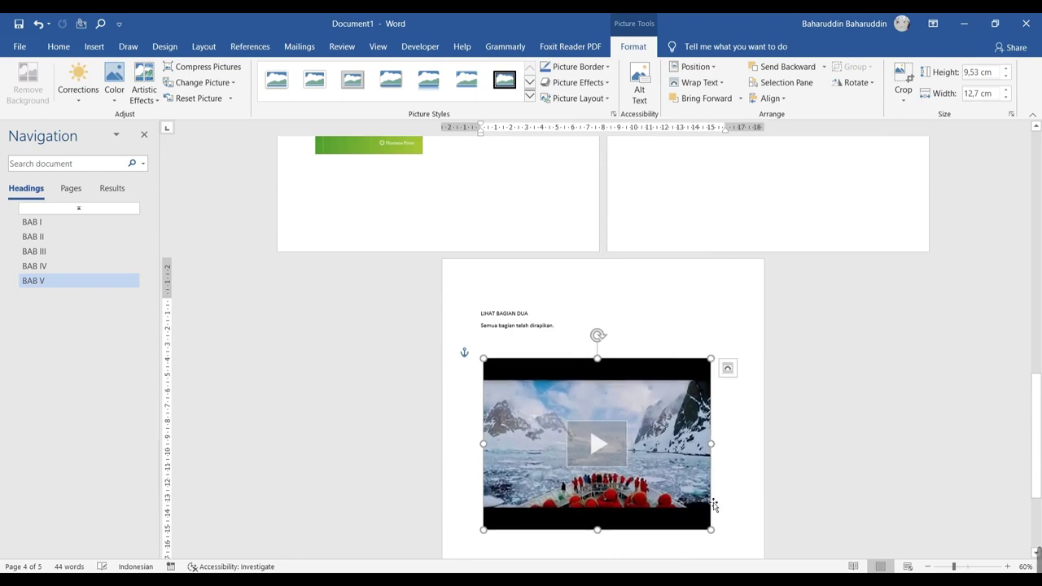
pyautogui.click(727, 476)
pyautogui.click(617, 463)
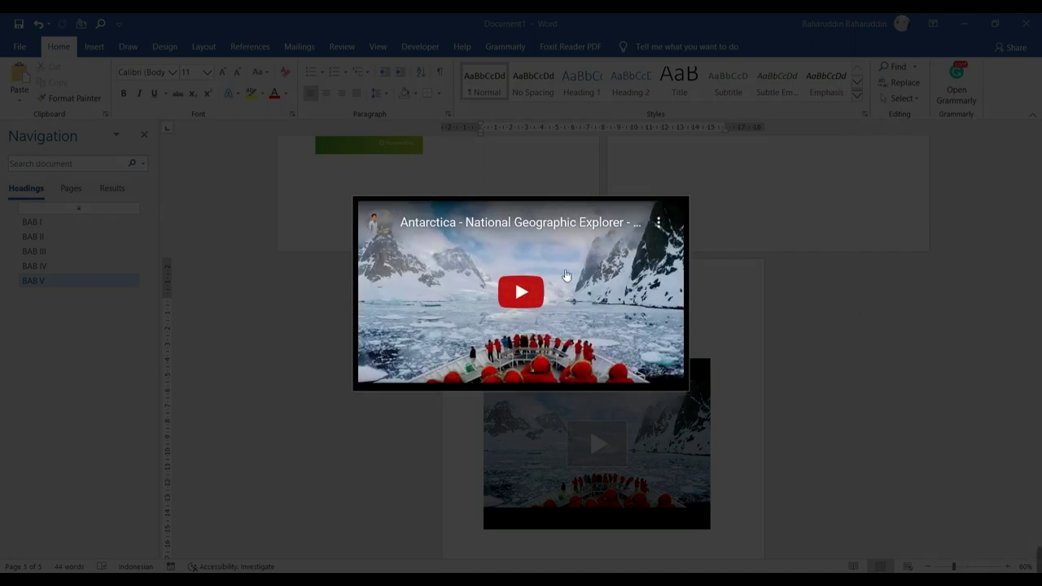
pyautogui.click(531, 289)
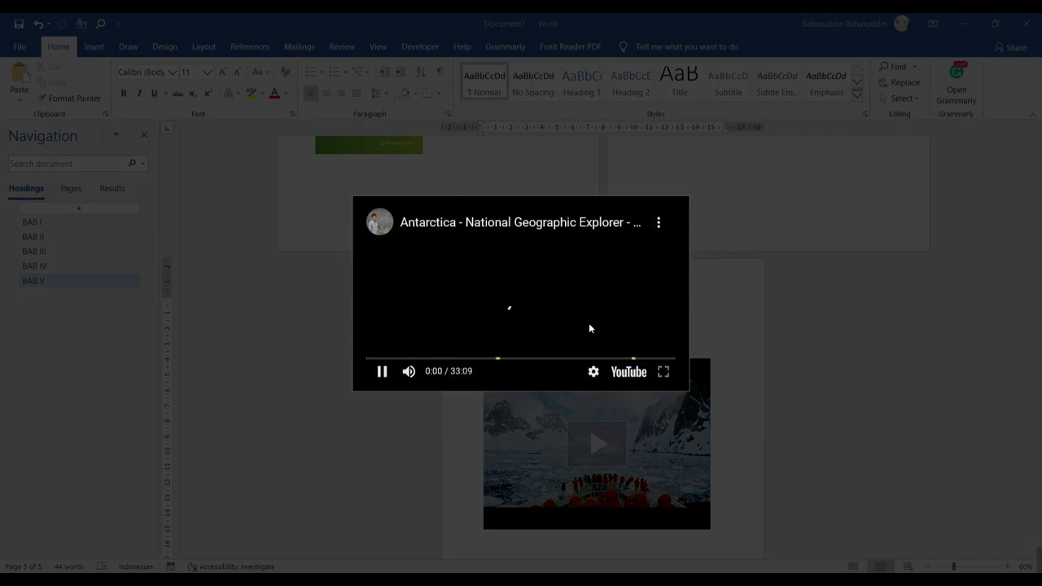
# Delete the five-box [Text] SmartArt block list beneath the Rutherford and Niels Bohr diagrams
pyautogui.press('Escape')
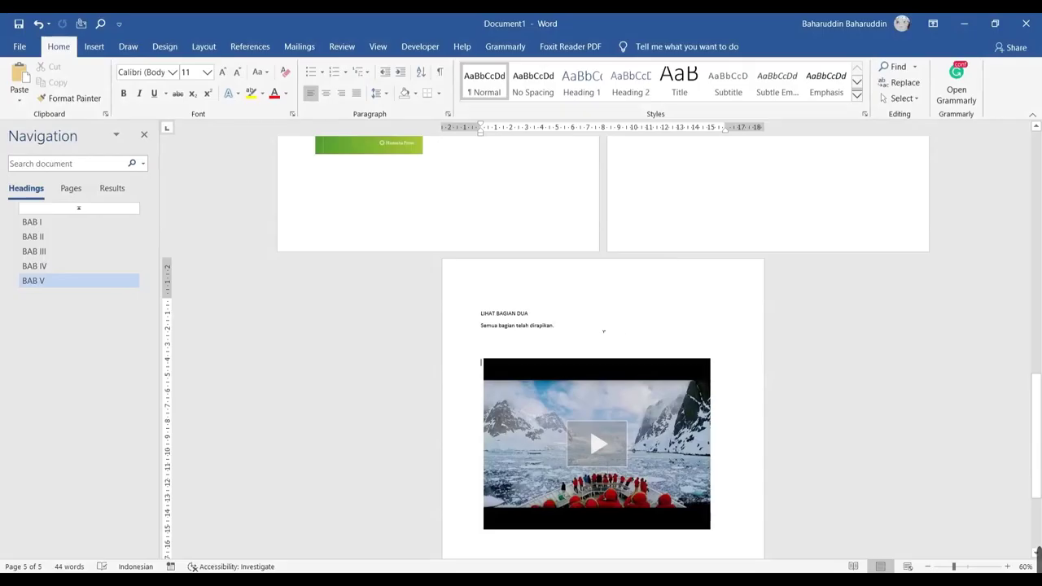
pyautogui.scroll(5, 768, 301)
pyautogui.scroll(-3, 757, 289)
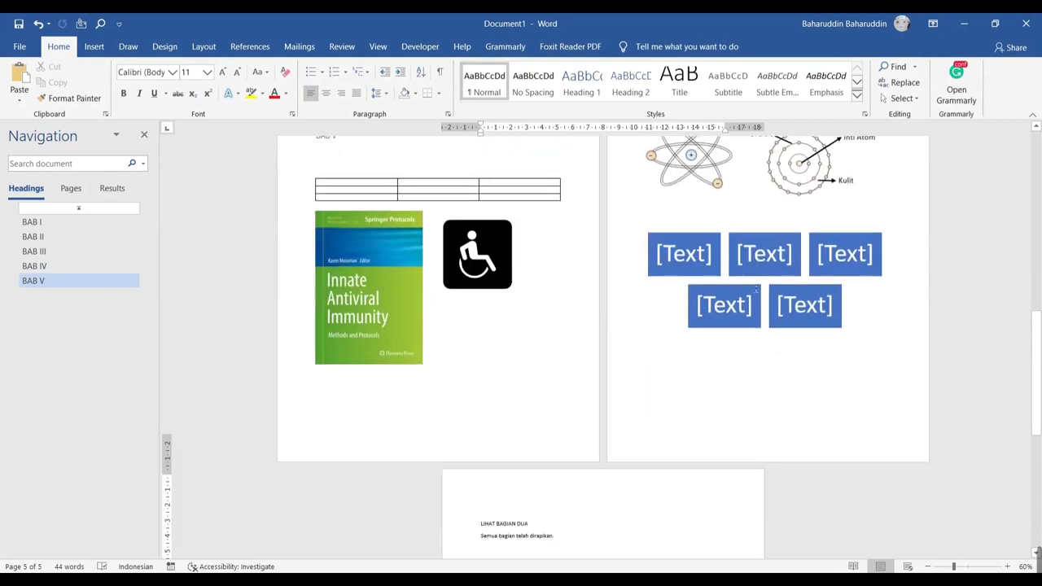
pyautogui.click(94, 46)
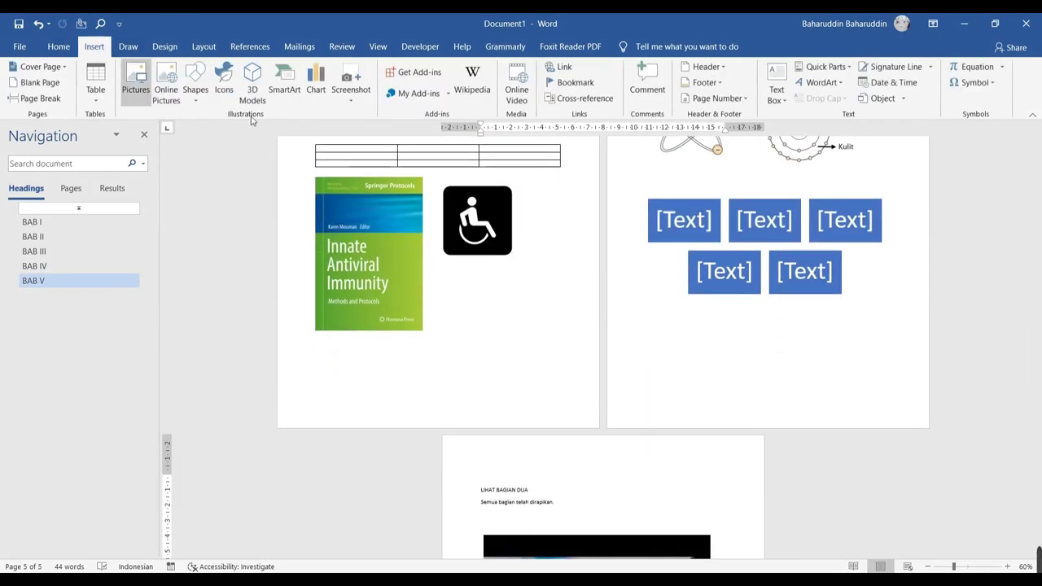
pyautogui.scroll(3, 625, 196)
pyautogui.scroll(1, 625, 196)
pyautogui.click(797, 328)
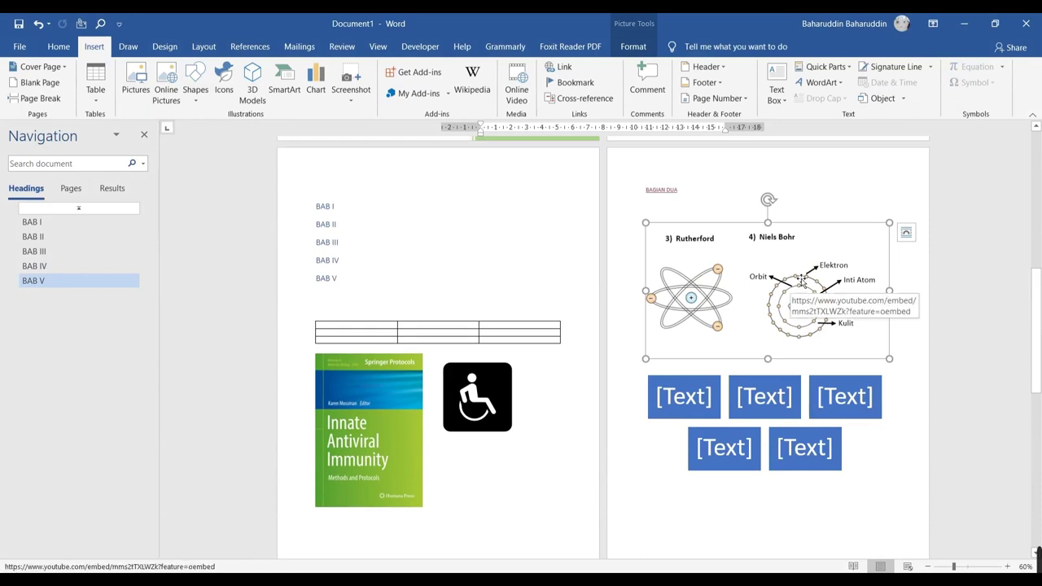
pyautogui.click(802, 391)
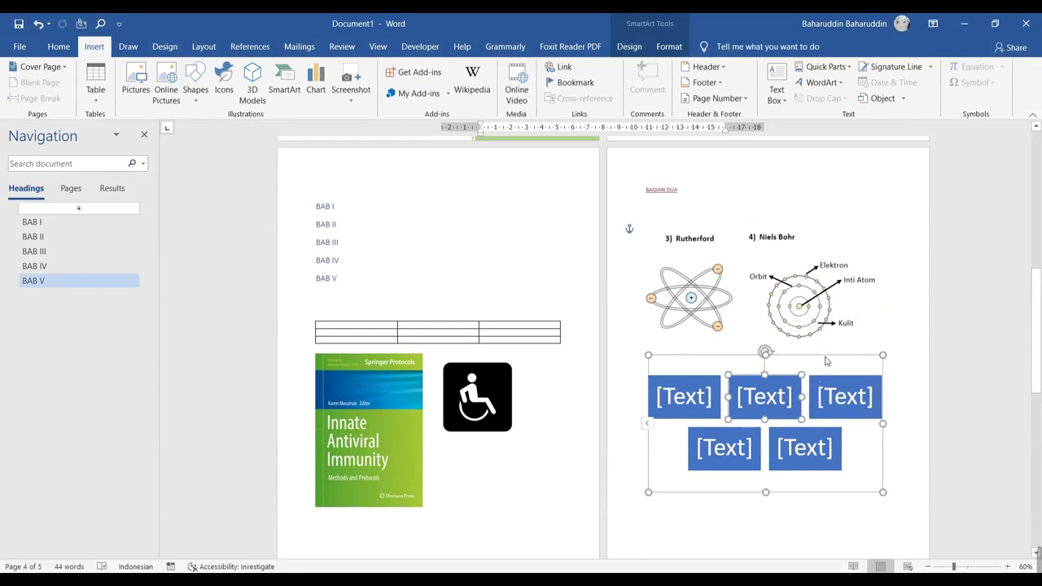
pyautogui.click(826, 361)
pyautogui.press('Delete')
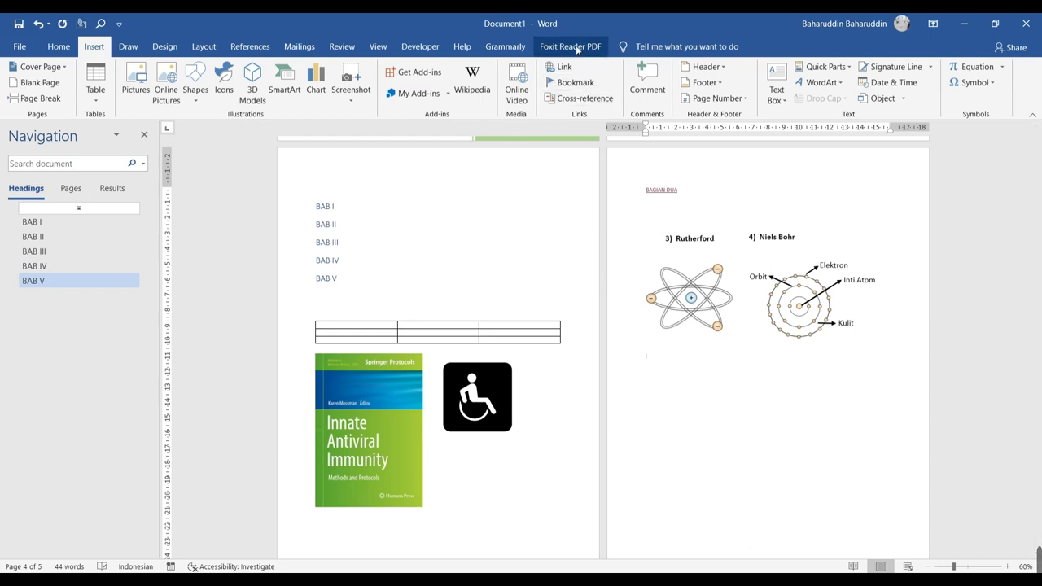
# Delete the DUA bookmark on BAGIAN DUA, then reopen its existing #SATU hyperlink for editing
pyautogui.click(566, 69)
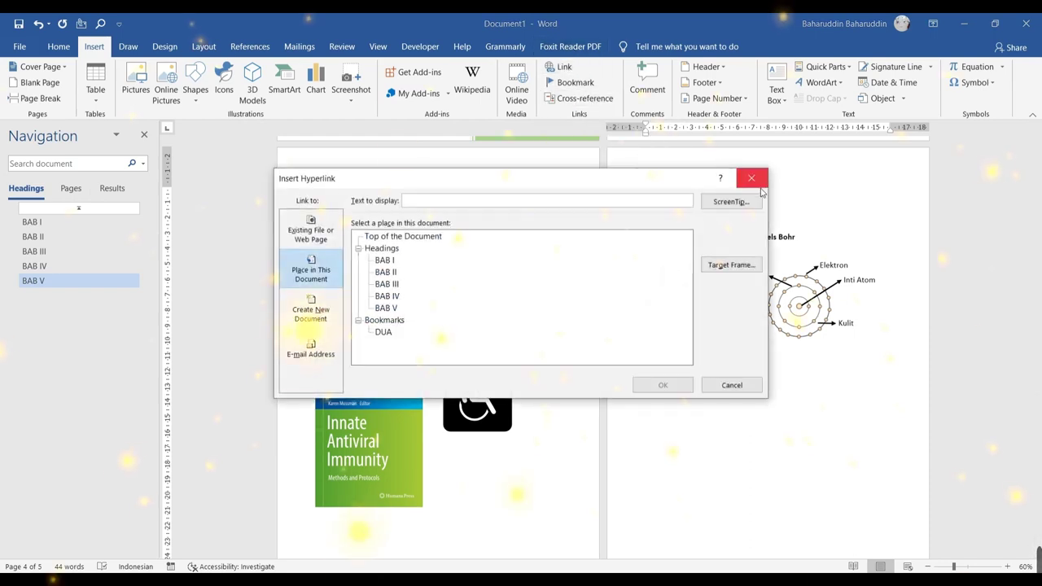
pyautogui.click(752, 177)
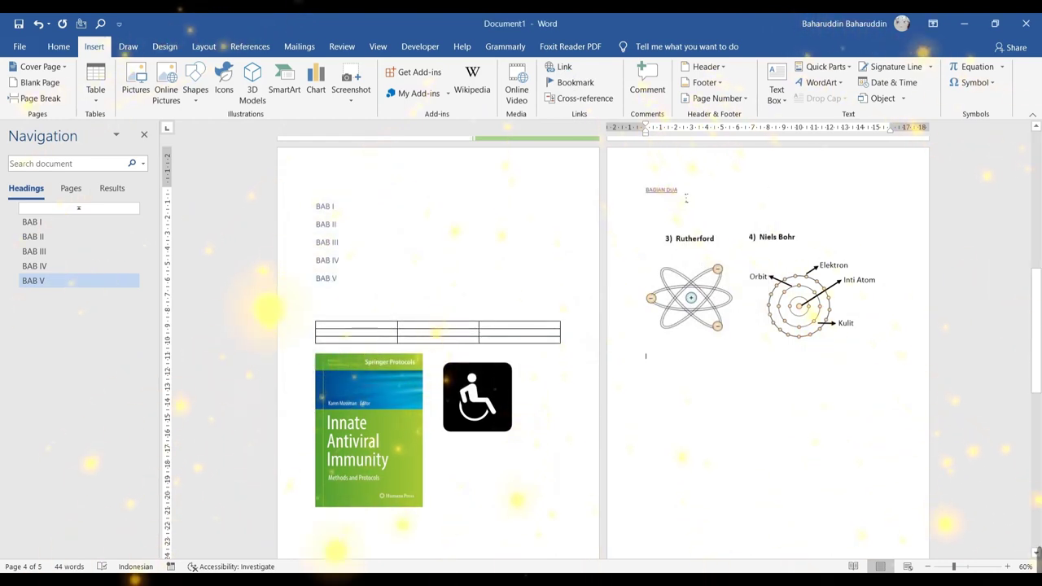
pyautogui.moveTo(679, 189); pyautogui.dragTo(649, 195)
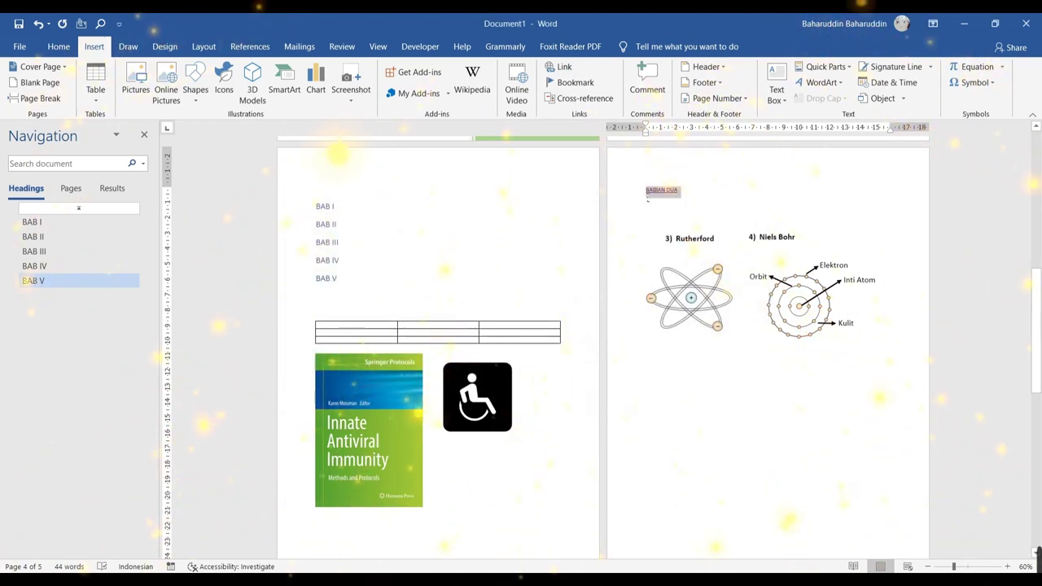
pyautogui.click(579, 84)
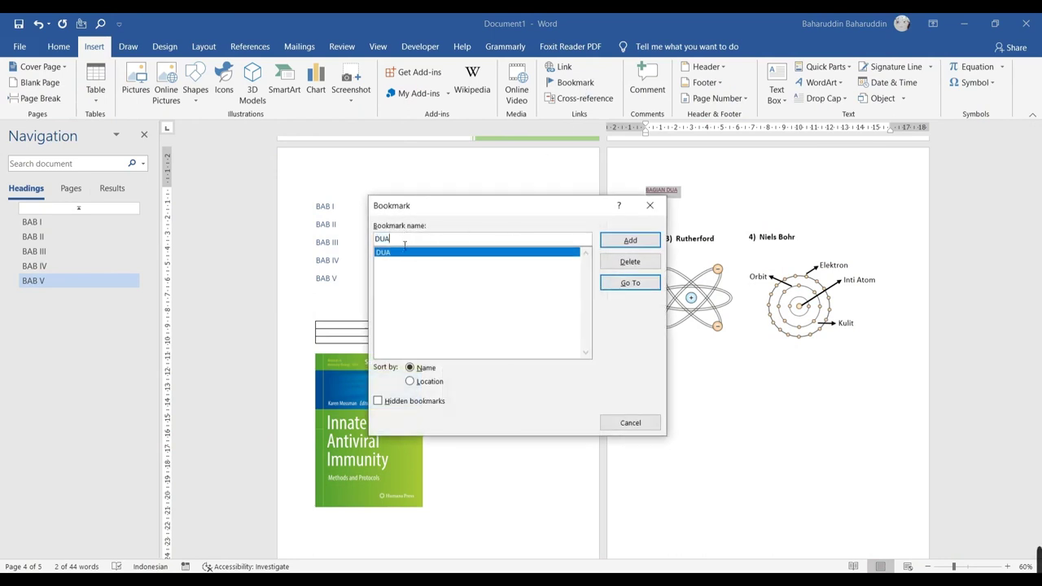
pyautogui.click(631, 262)
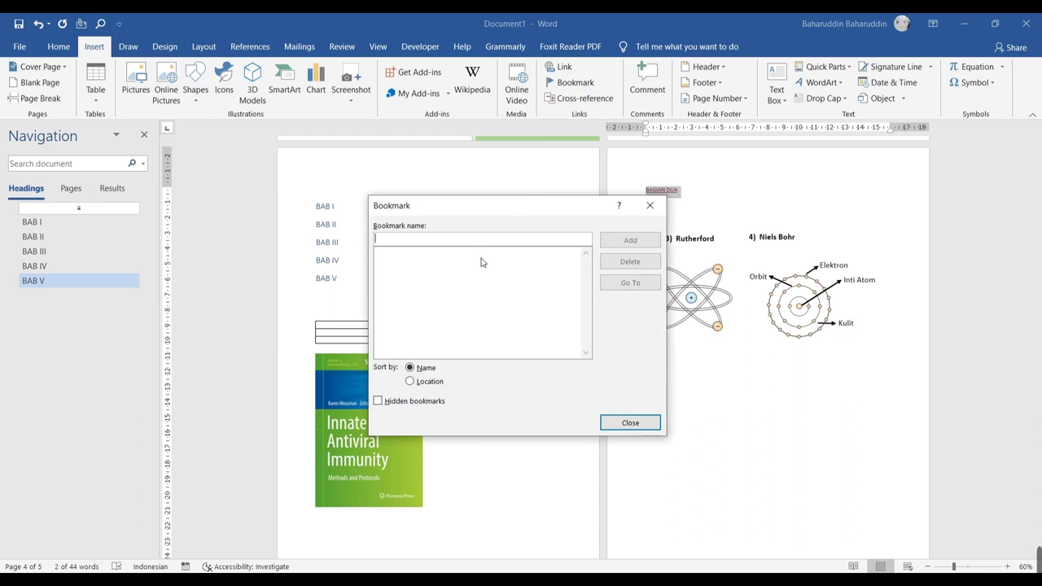
pyautogui.click(630, 423)
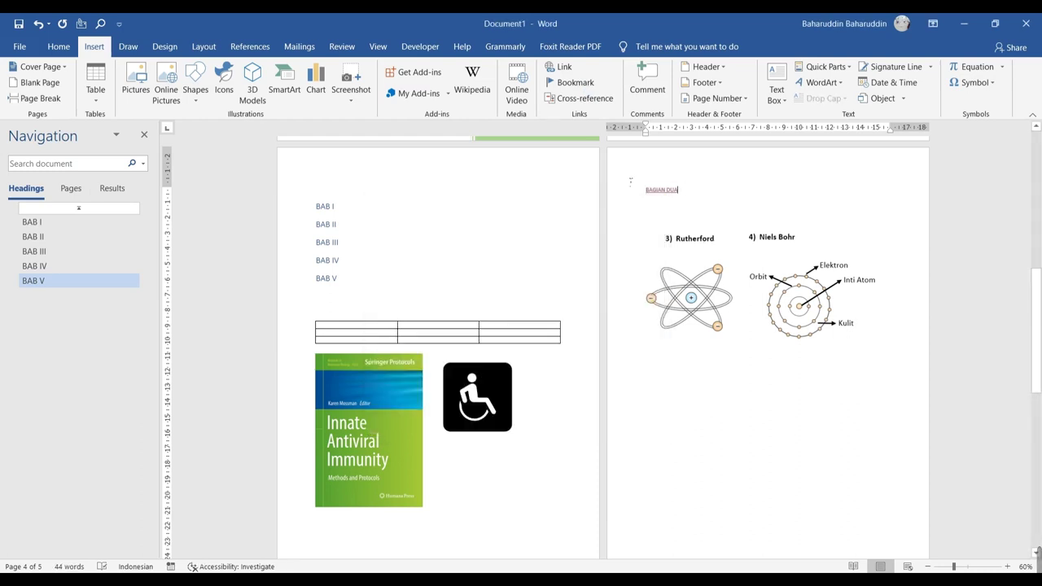
pyautogui.moveTo(685, 189); pyautogui.dragTo(642, 189)
pyautogui.click(576, 82)
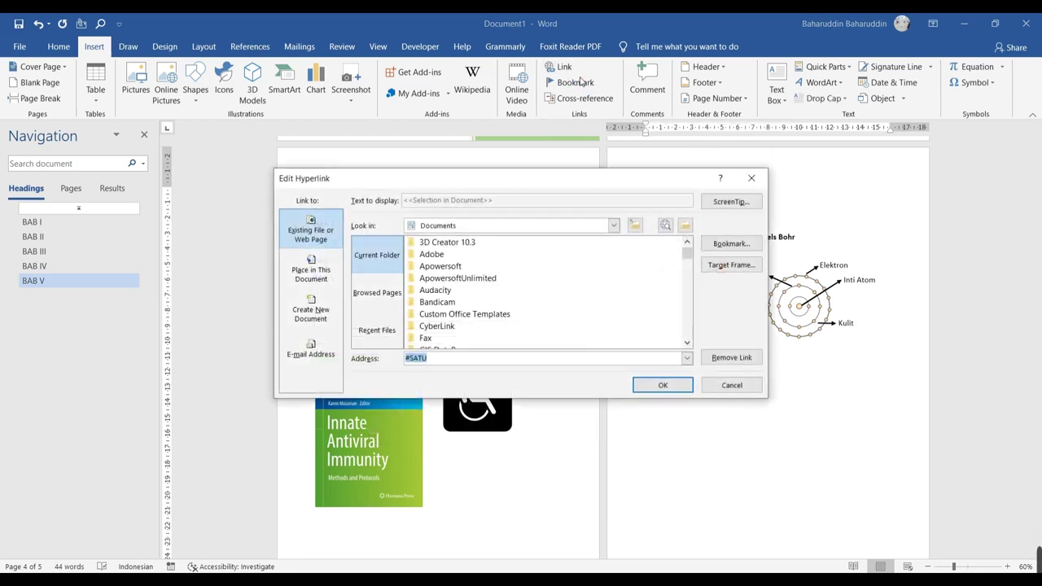
# Add a bookmark named TIGA on the BAGIAN DUA heading
pyautogui.press('Escape')
pyautogui.click(575, 82)
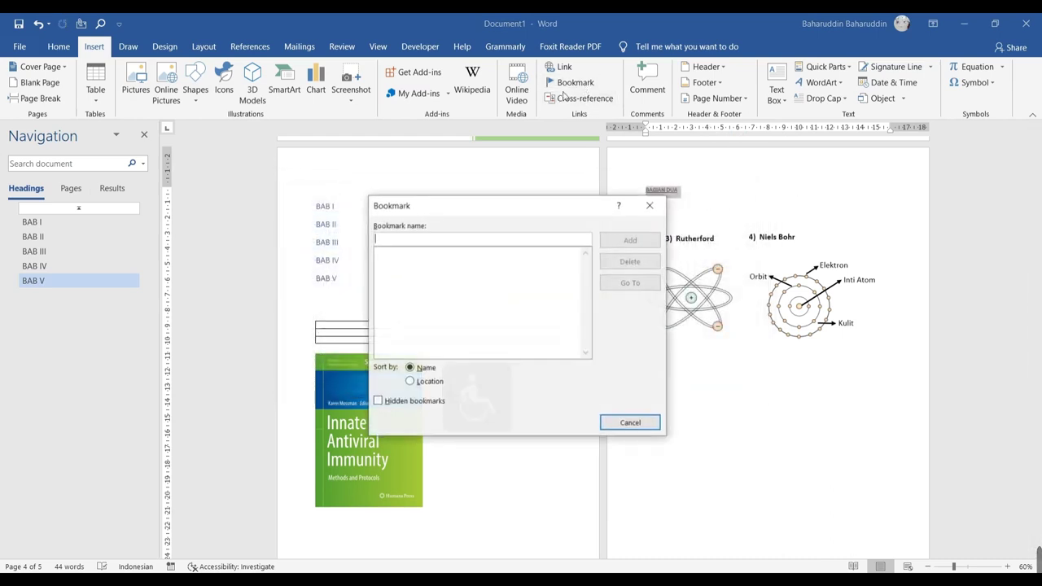
pyautogui.write('t')
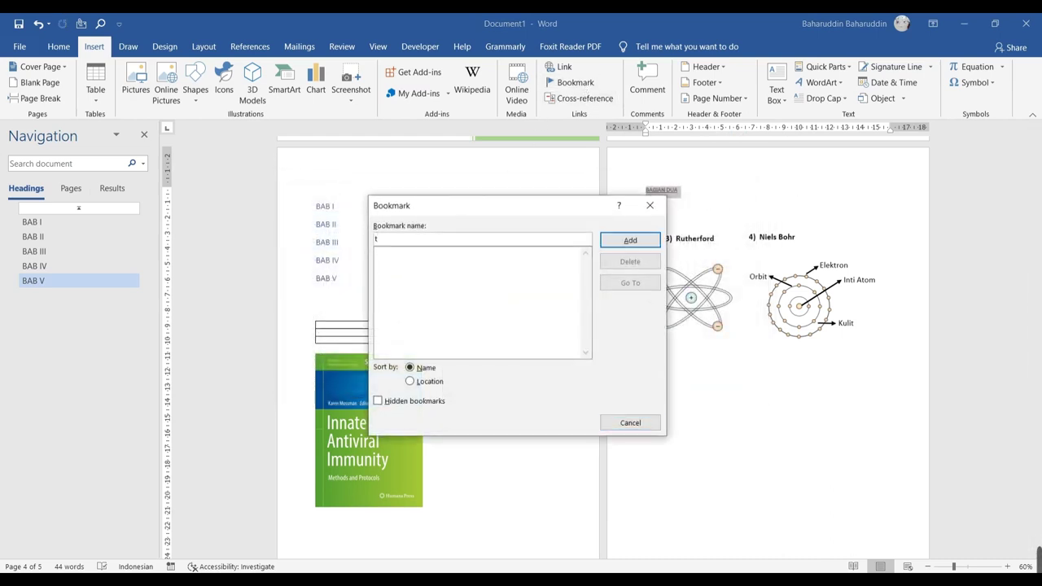
pyautogui.press('BackSpace')
pyautogui.write('TIGA')
pyautogui.click(650, 241)
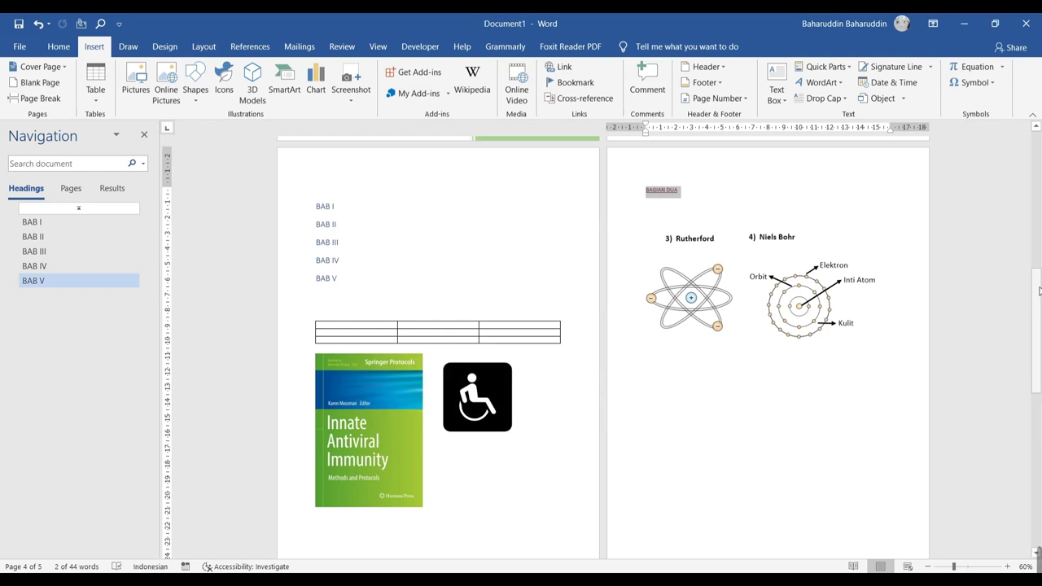
# Delete the empty line above LIHAT BAGIAN DUA on the video page
pyautogui.moveTo(1039, 291); pyautogui.dragTo(1039, 399)
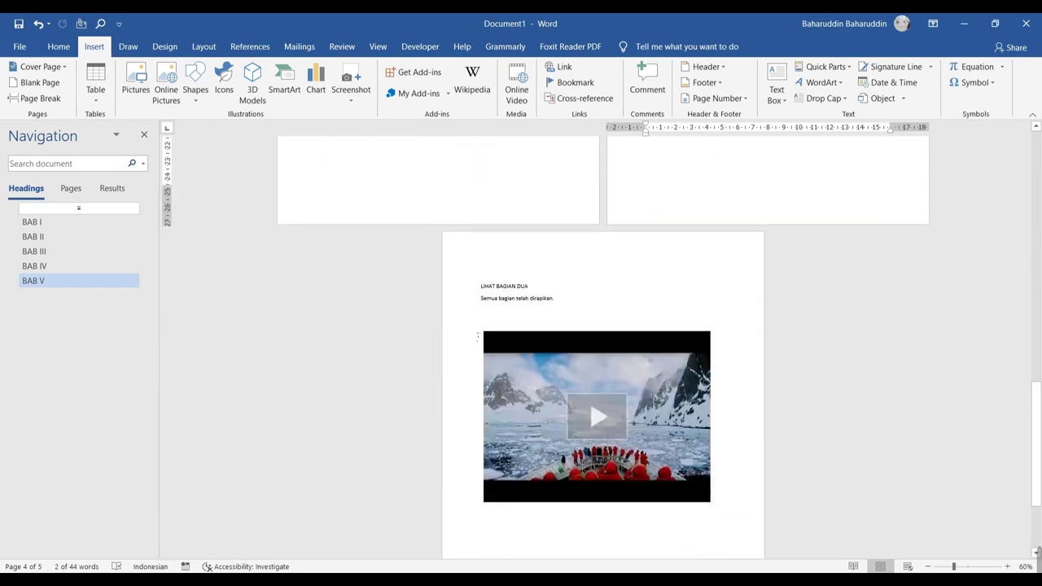
pyautogui.click(511, 289)
pyautogui.click(527, 268)
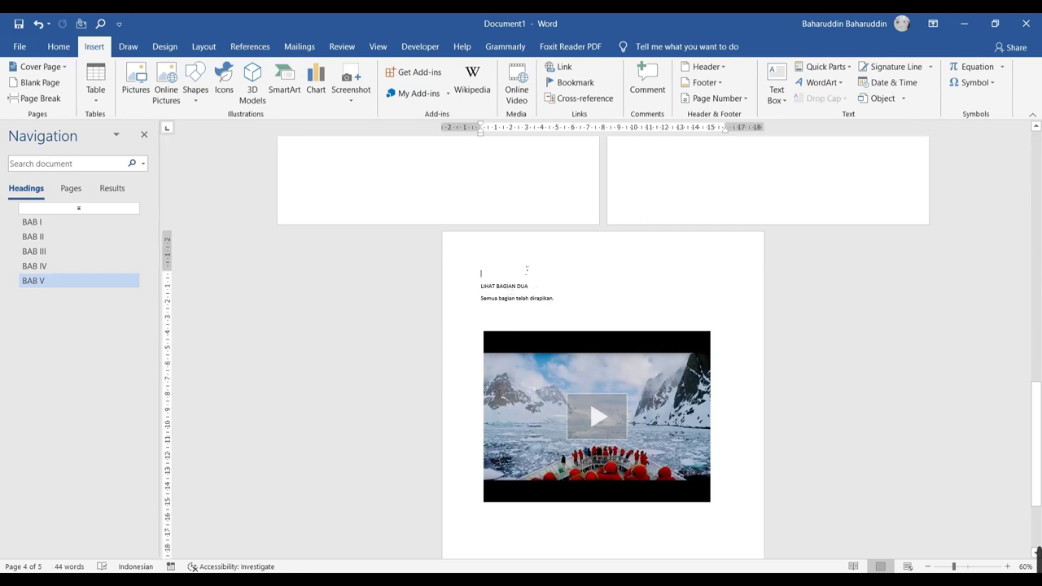
pyautogui.press('Delete')
# Link the LIHAT BAGIAN DUA text to the TIGA bookmark in this document
pyautogui.moveTo(535, 275); pyautogui.dragTo(481, 275)
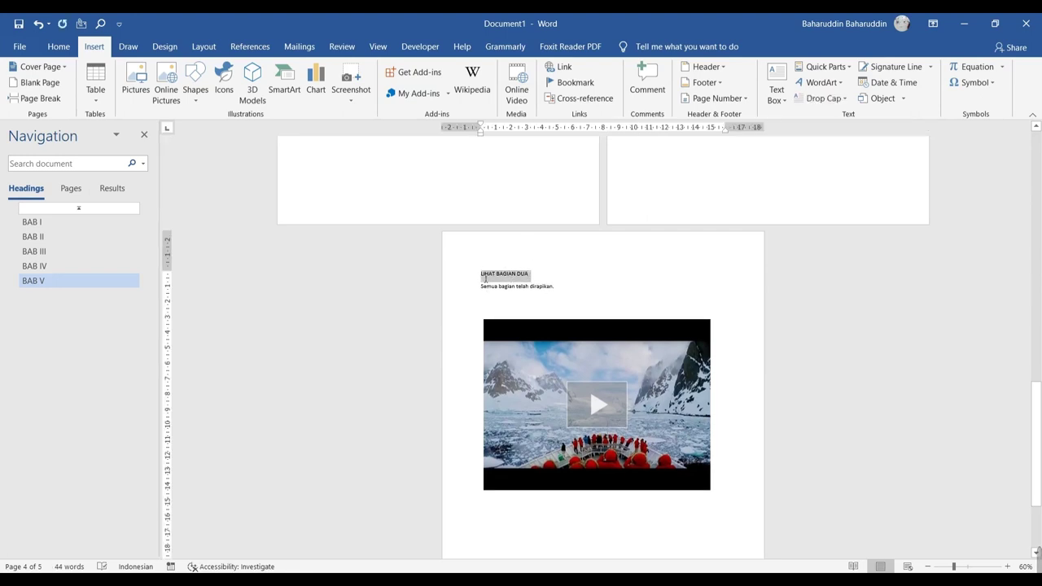
pyautogui.click(560, 67)
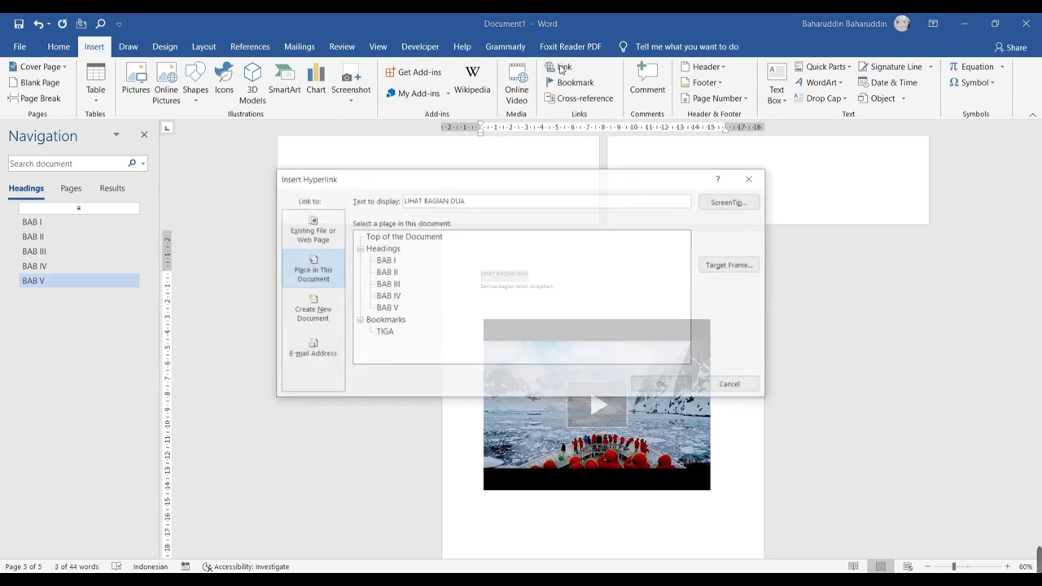
pyautogui.click(383, 333)
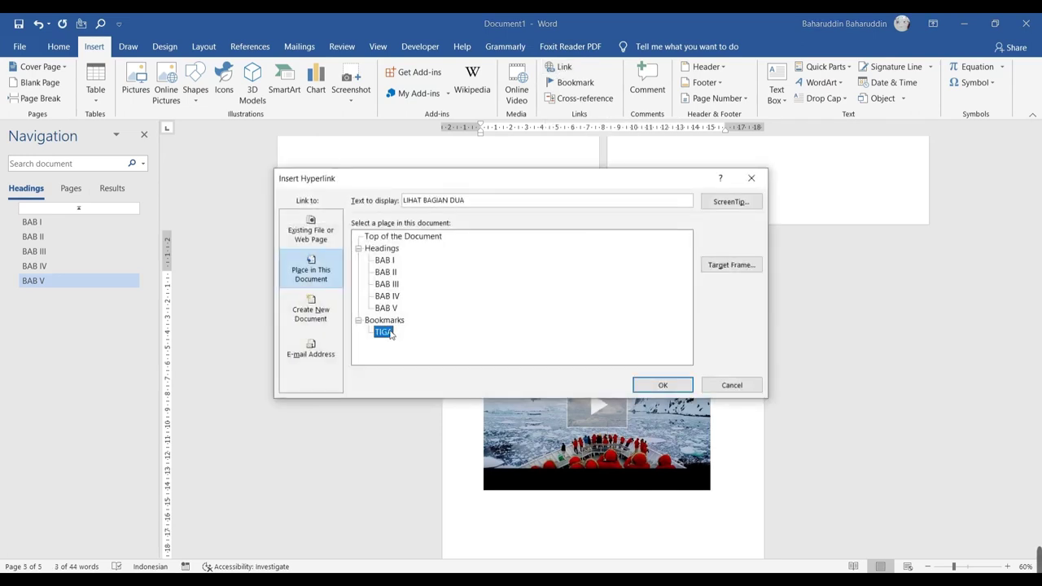
pyautogui.click(663, 385)
# Test the BAGIAN DUA link and scroll to check where it lands
pyautogui.scroll(3, 737, 270)
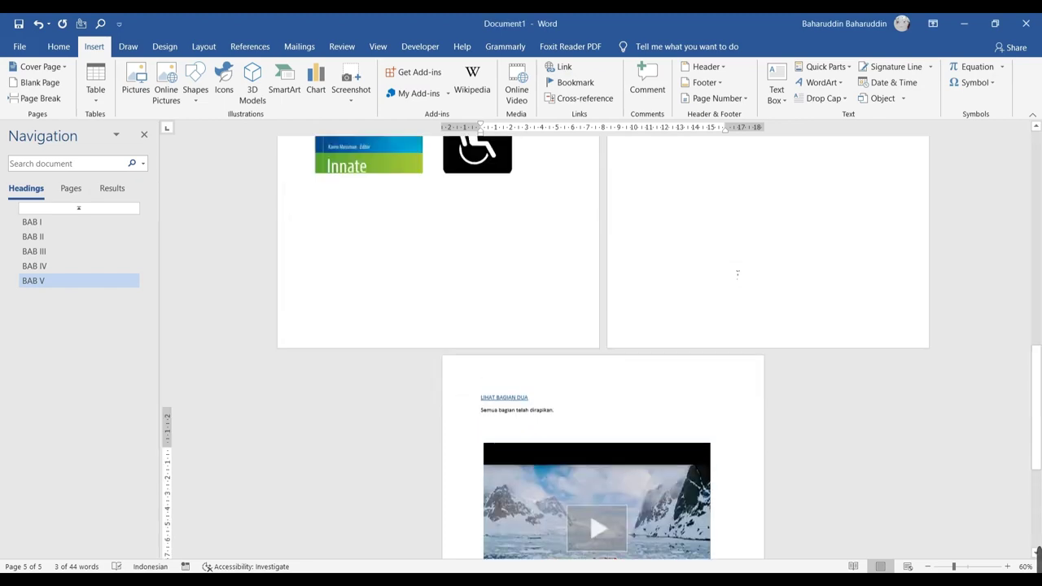
pyautogui.scroll(5, 737, 271)
pyautogui.scroll(3, 737, 270)
pyautogui.scroll(-2, 737, 271)
pyautogui.scroll(-2, 737, 271)
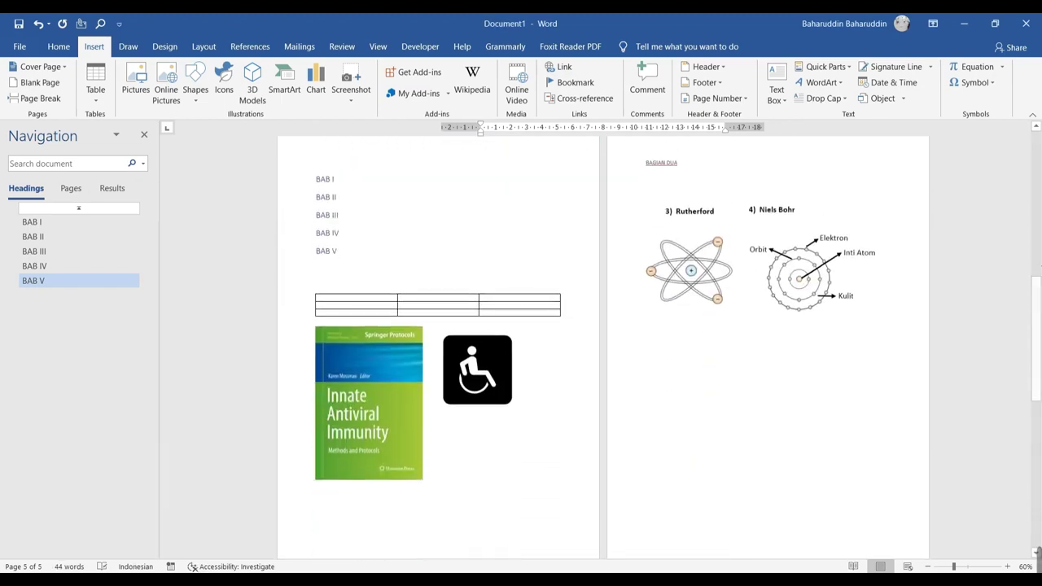
pyautogui.keyDown('ctrl'); pyautogui.click(670, 167); pyautogui.keyUp('ctrl')
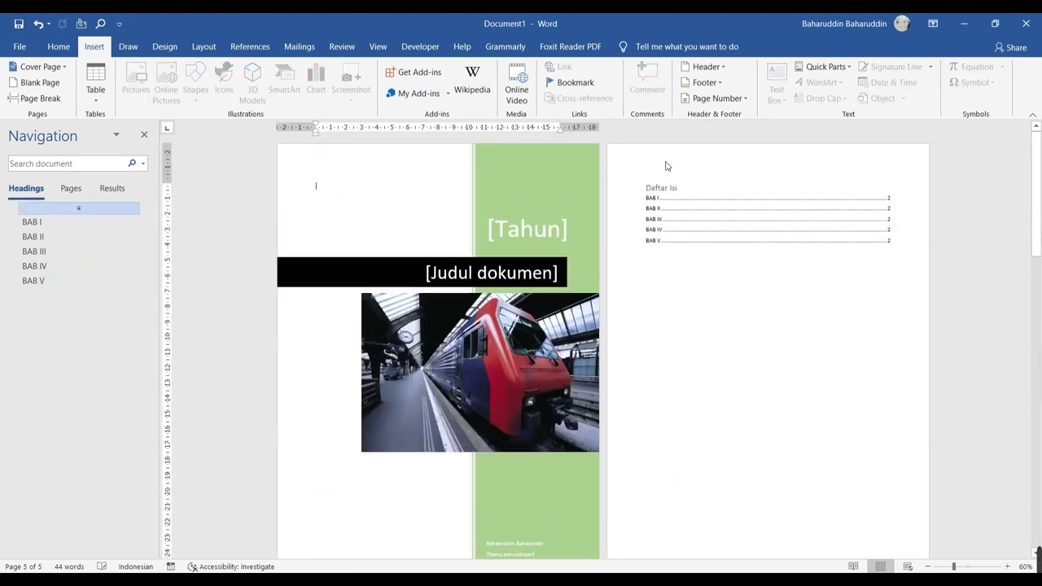
pyautogui.scroll(-8, 673, 236)
pyautogui.scroll(-4, 673, 235)
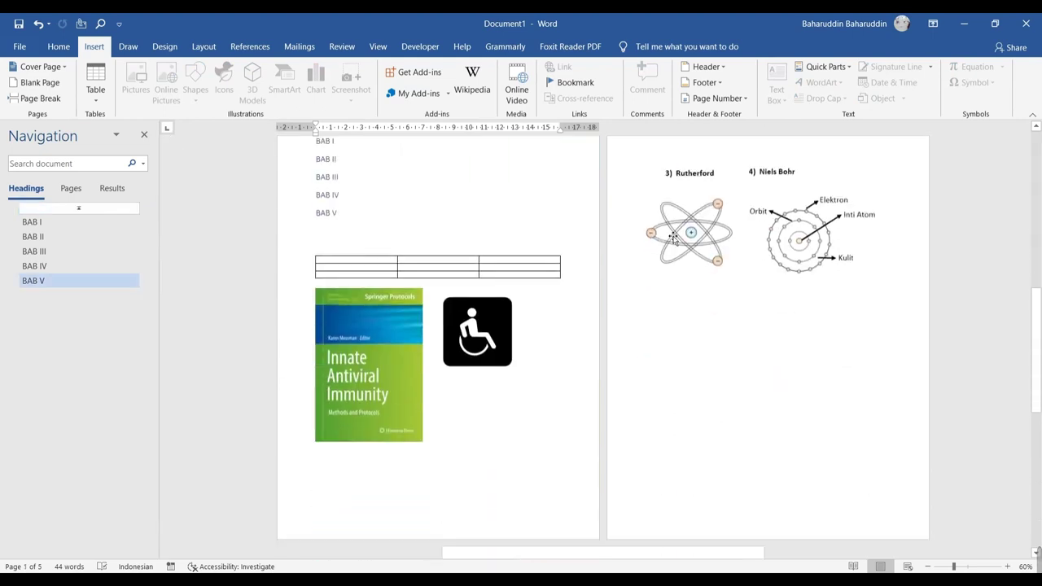
pyautogui.scroll(-6, 673, 234)
pyautogui.scroll(-5, 672, 234)
pyautogui.scroll(4, 672, 232)
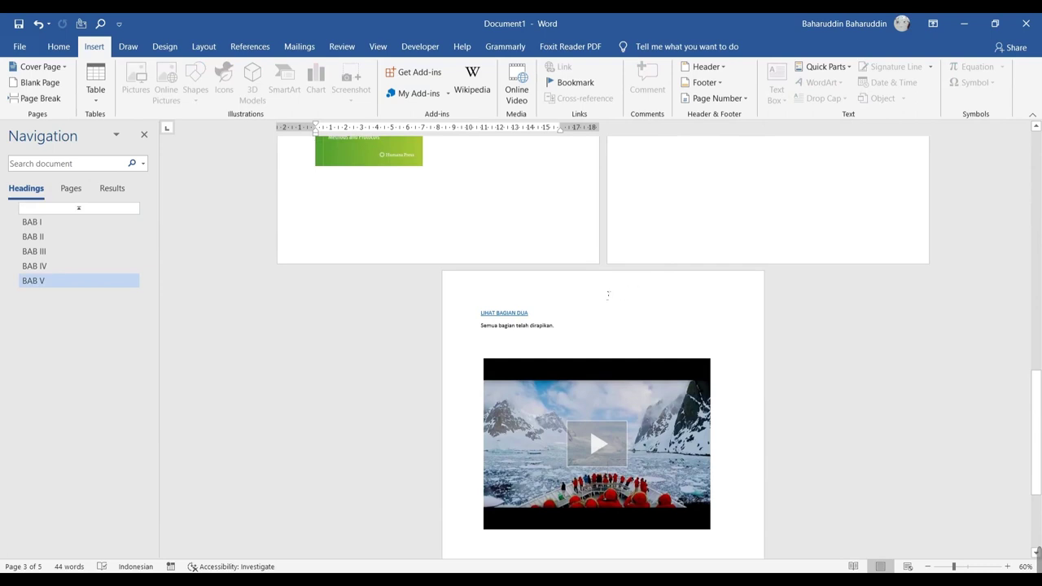
# Test the LIHAT BAGIAN DUA link, then add bookmark TIGA on the LIHAT BAGIAN DUA text
pyautogui.keyDown('ctrl'); pyautogui.click(526, 314); pyautogui.keyUp('ctrl')
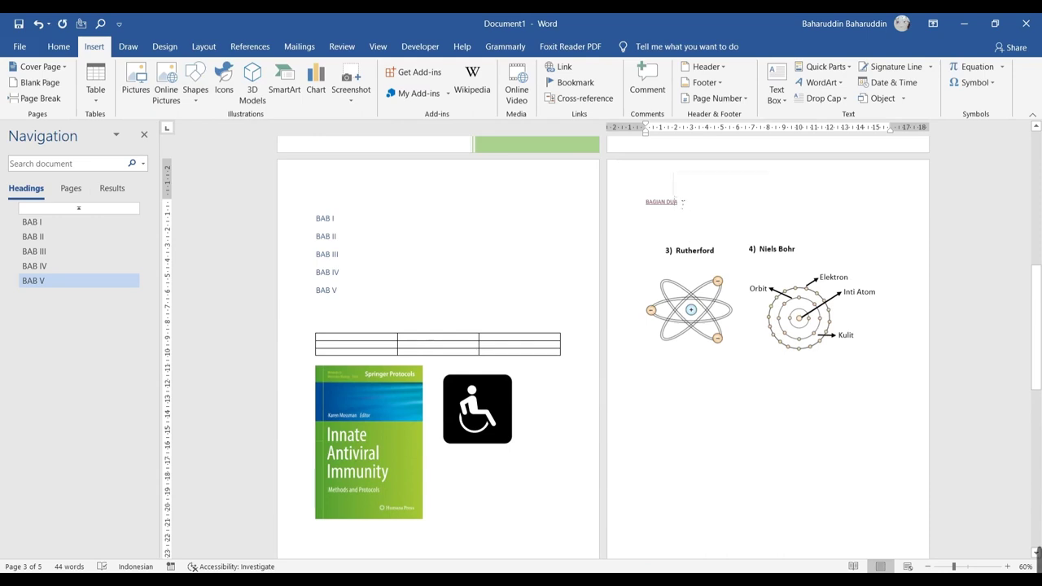
pyautogui.click(631, 189)
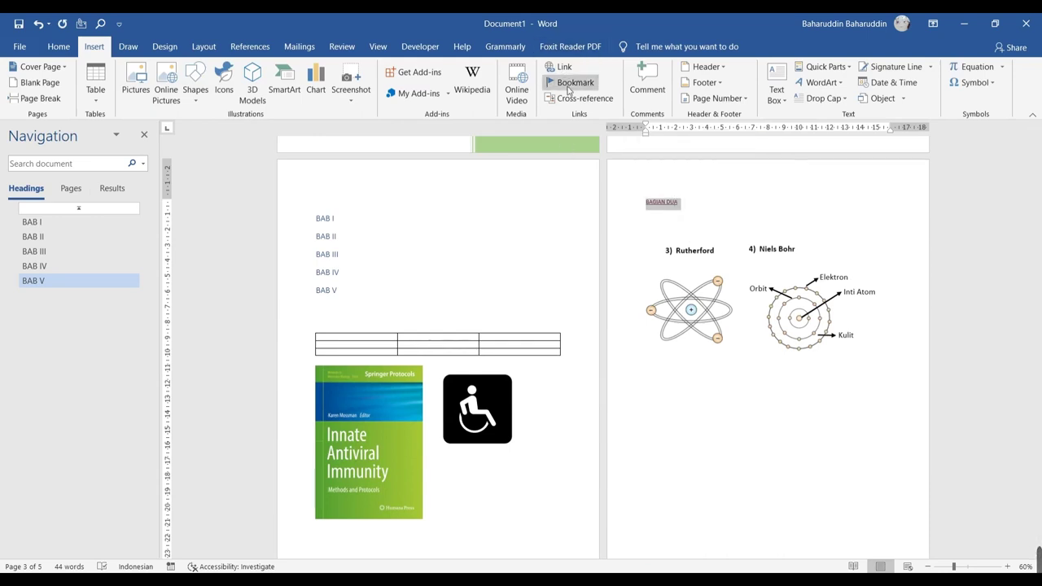
pyautogui.scroll(-5, 545, 326)
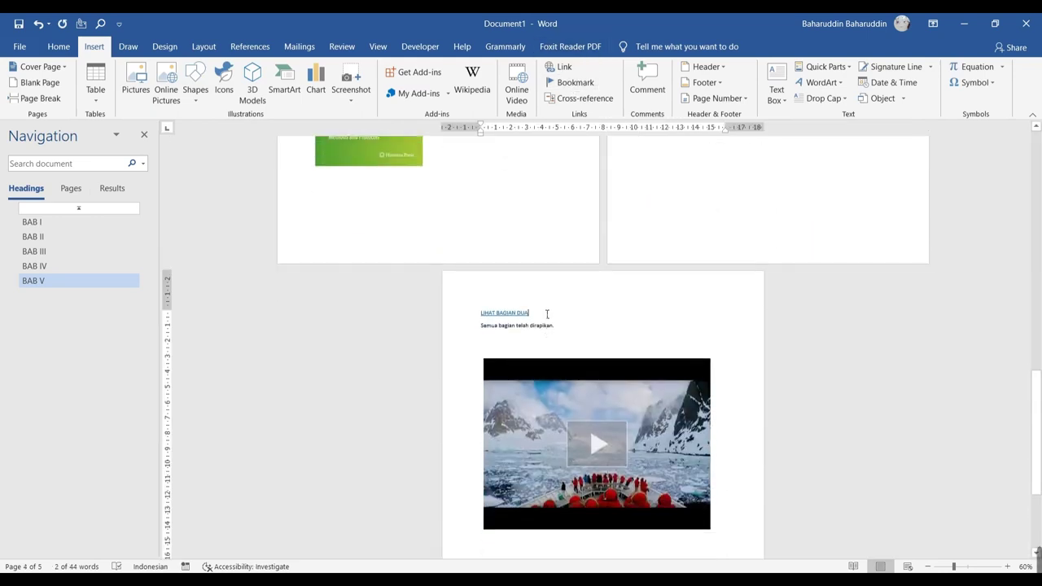
pyautogui.moveTo(547, 314); pyautogui.dragTo(475, 308)
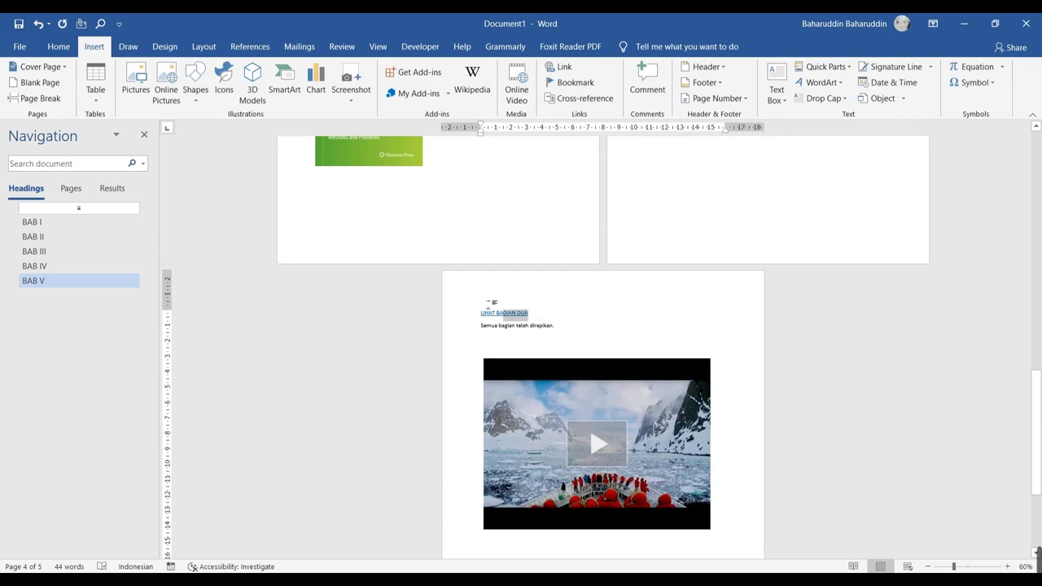
pyautogui.click(575, 82)
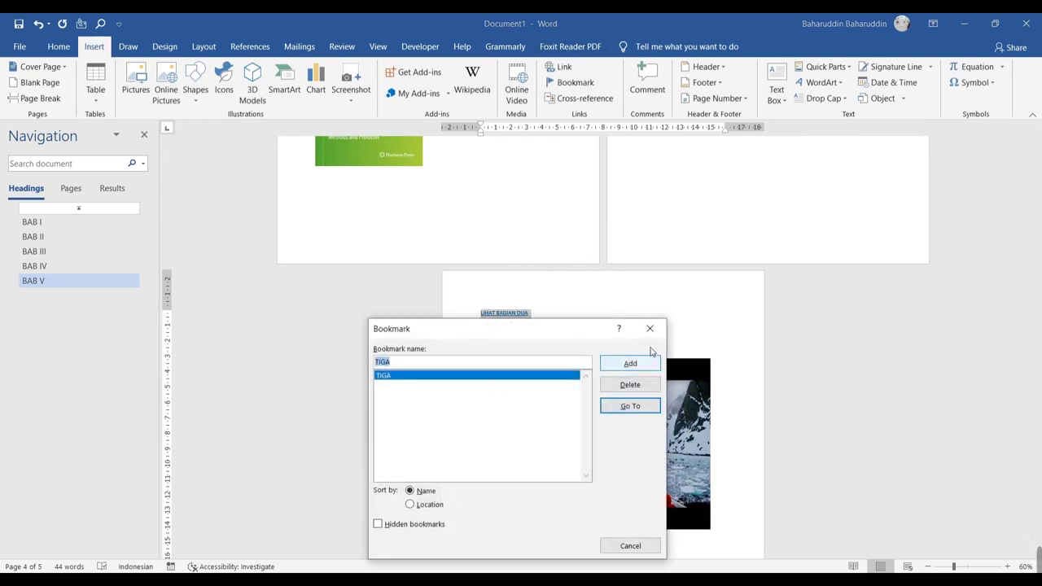
pyautogui.click(643, 370)
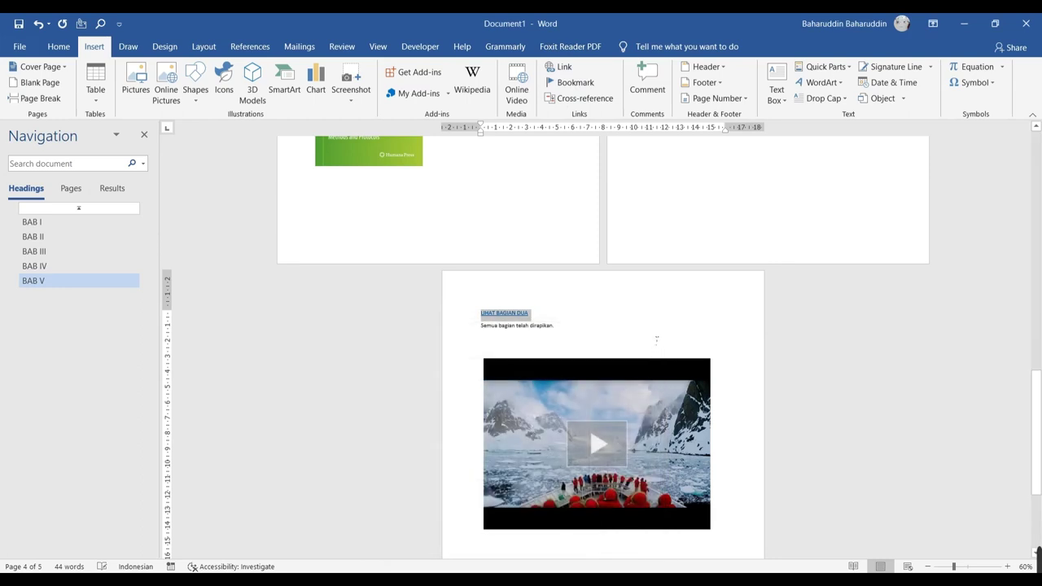
pyautogui.moveTo(505, 313)
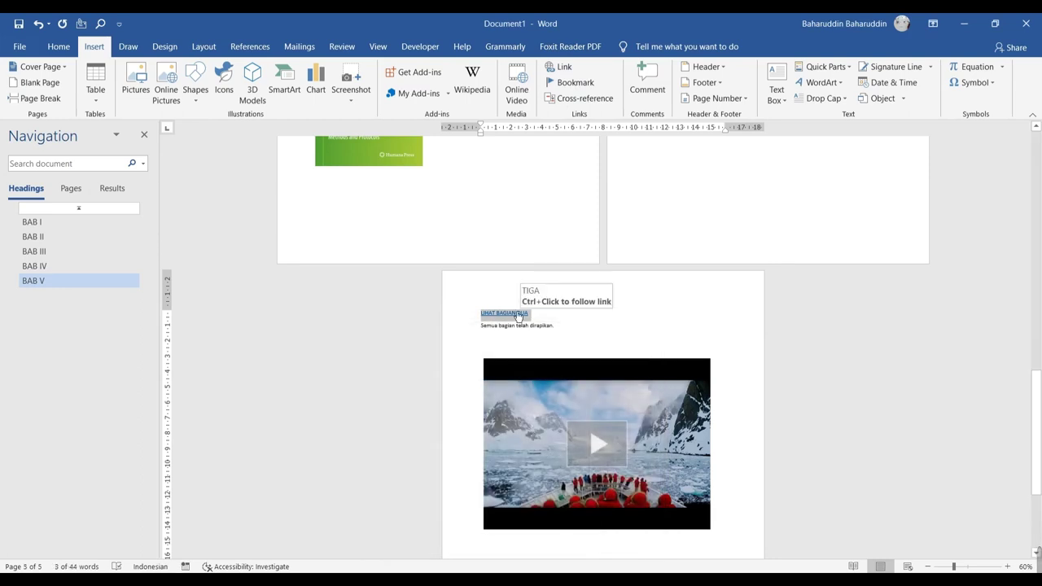
# Follow the LIHAT BAGIAN DUA link to TIGA and select the BAGIAN DUA link text
pyautogui.keyDown('ctrl'); pyautogui.click(518, 316); pyautogui.keyUp('ctrl')
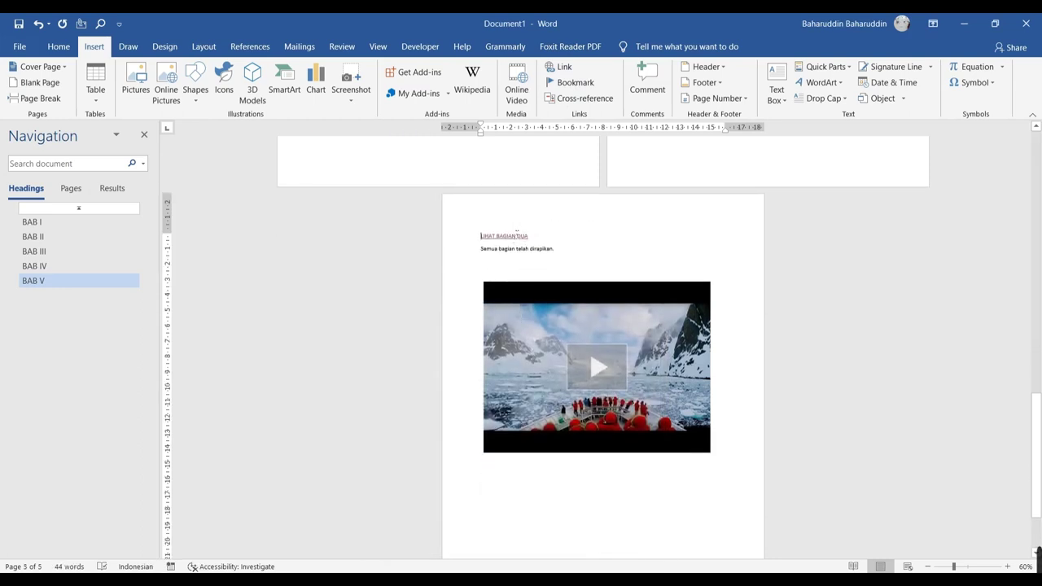
pyautogui.scroll(5, 782, 264)
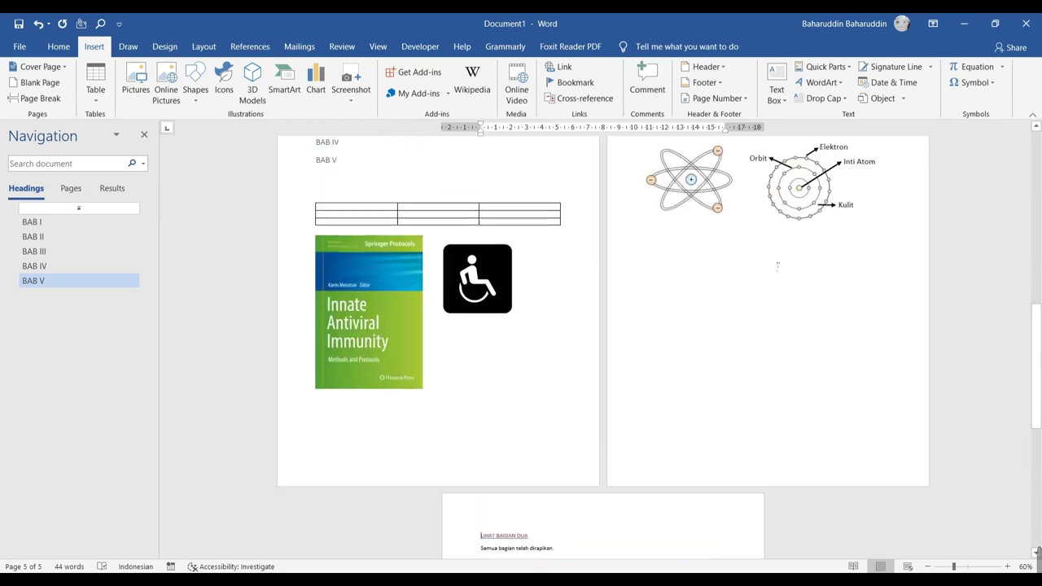
pyautogui.scroll(5, 688, 338)
pyautogui.scroll(-3, 688, 338)
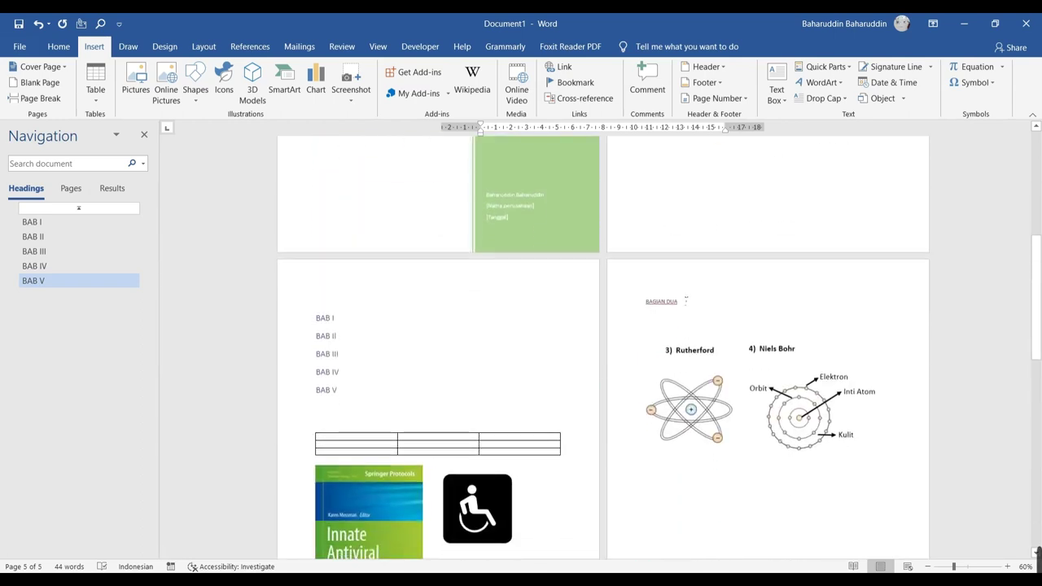
pyautogui.moveTo(686, 302); pyautogui.dragTo(647, 304)
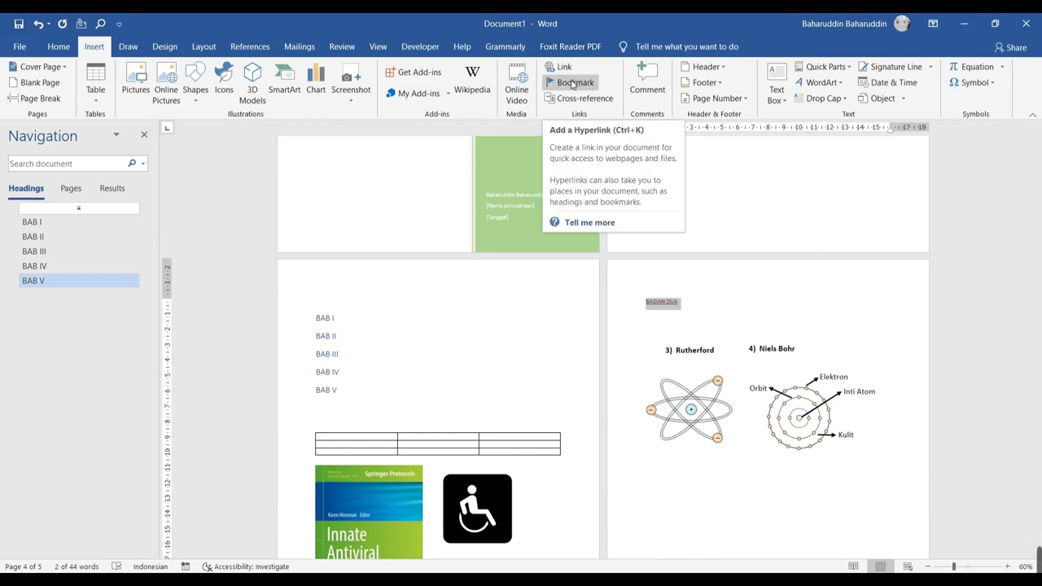
# Retarget the BAGIAN DUA hyperlink from SATU to Top of the Document and confirm
pyautogui.click(564, 68)
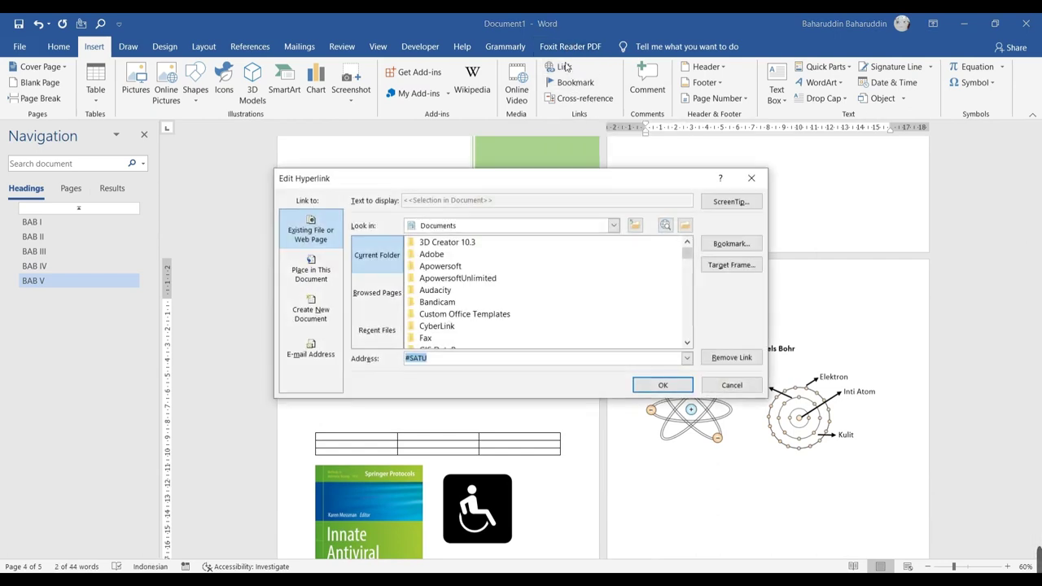
pyautogui.click(751, 178)
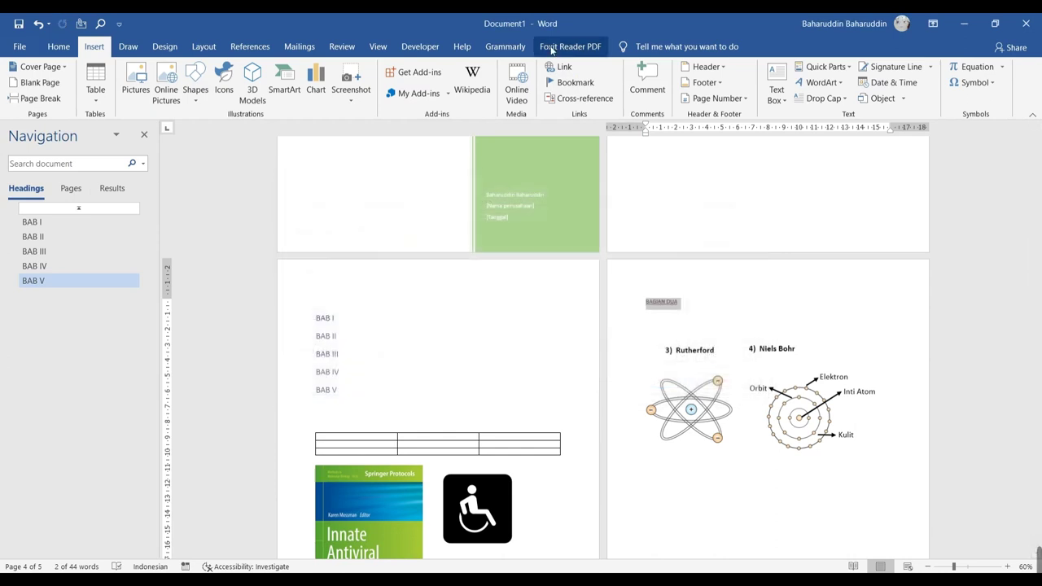
pyautogui.click(564, 67)
pyautogui.click(311, 269)
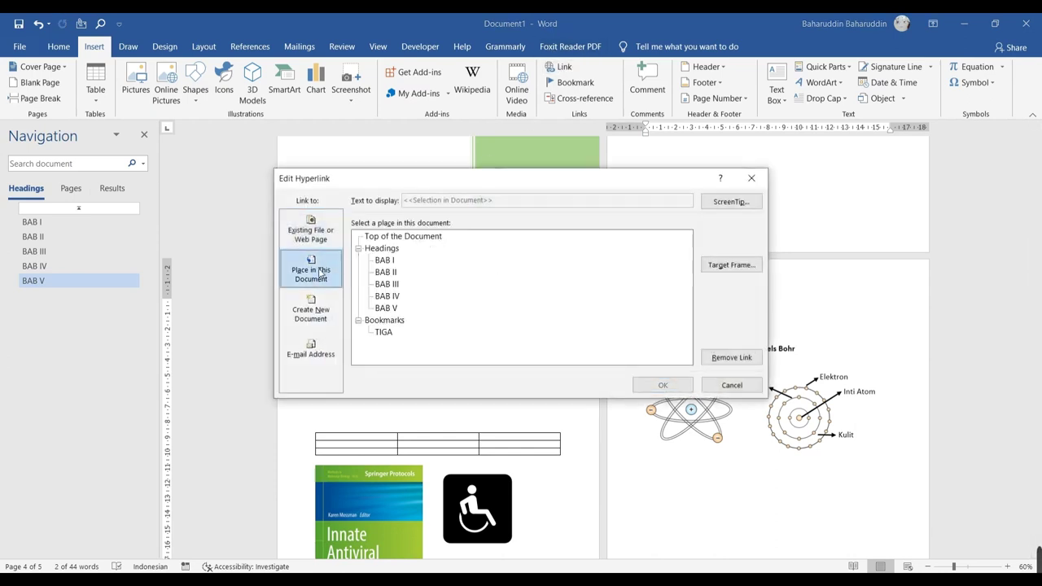
pyautogui.click(385, 334)
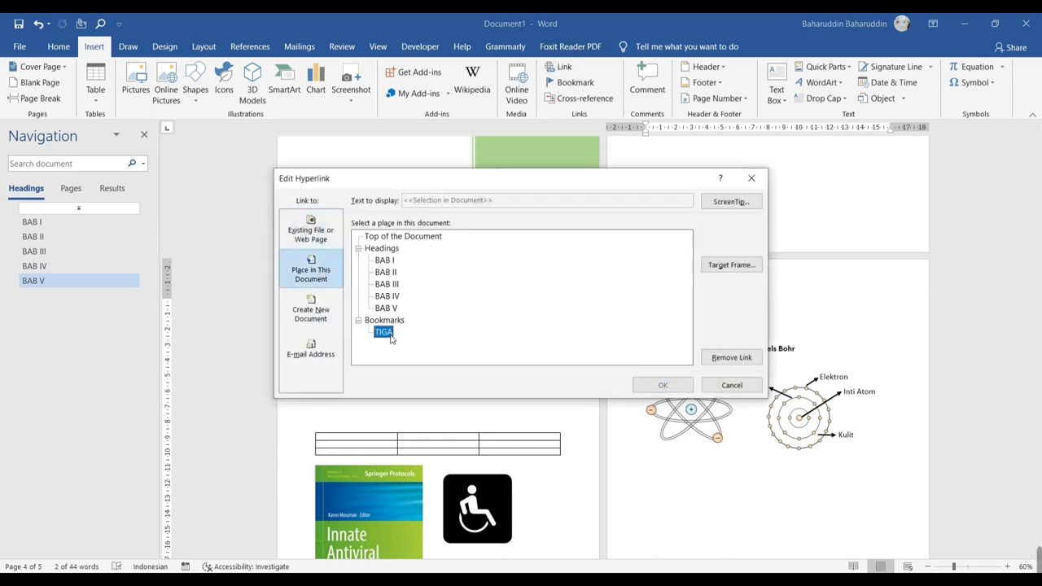
pyautogui.click(406, 238)
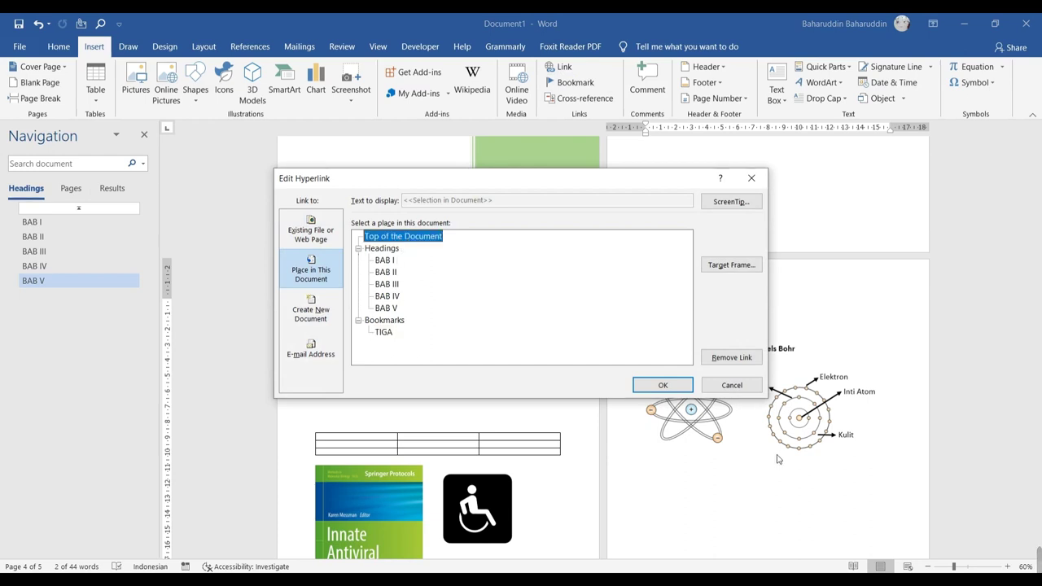
pyautogui.click(663, 386)
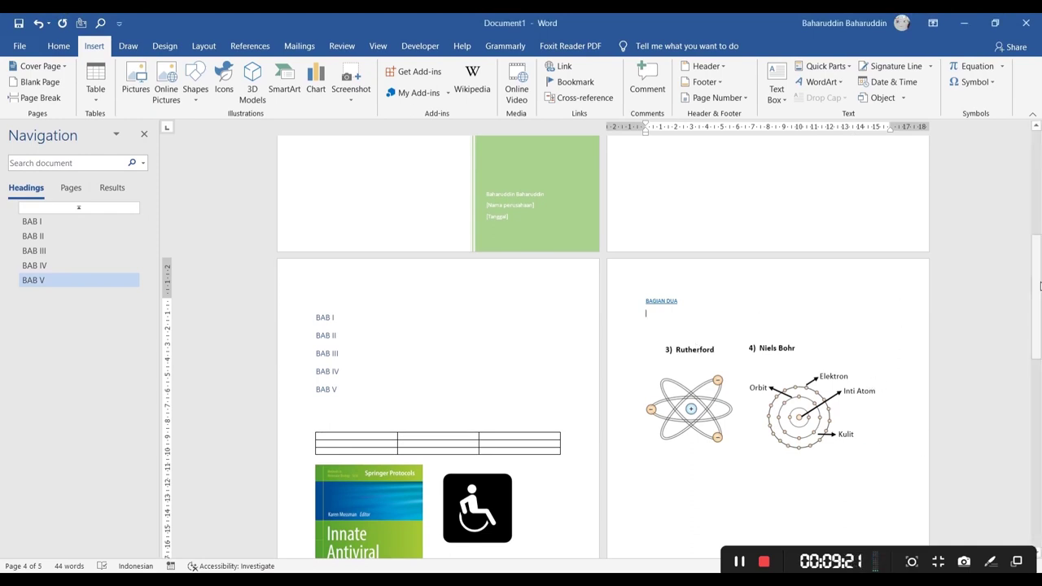
# Go to the start of the document and delete the empty line above BAB I
pyautogui.moveTo(1039, 287); pyautogui.dragTo(1040, 303)
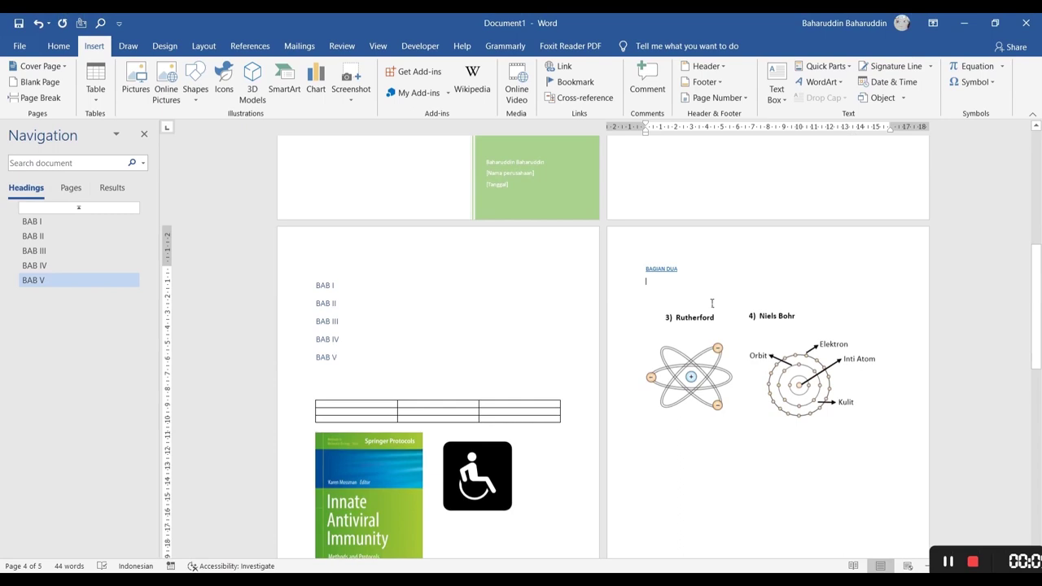
pyautogui.keyDown('ctrl'); pyautogui.click(662, 270); pyautogui.keyUp('ctrl')
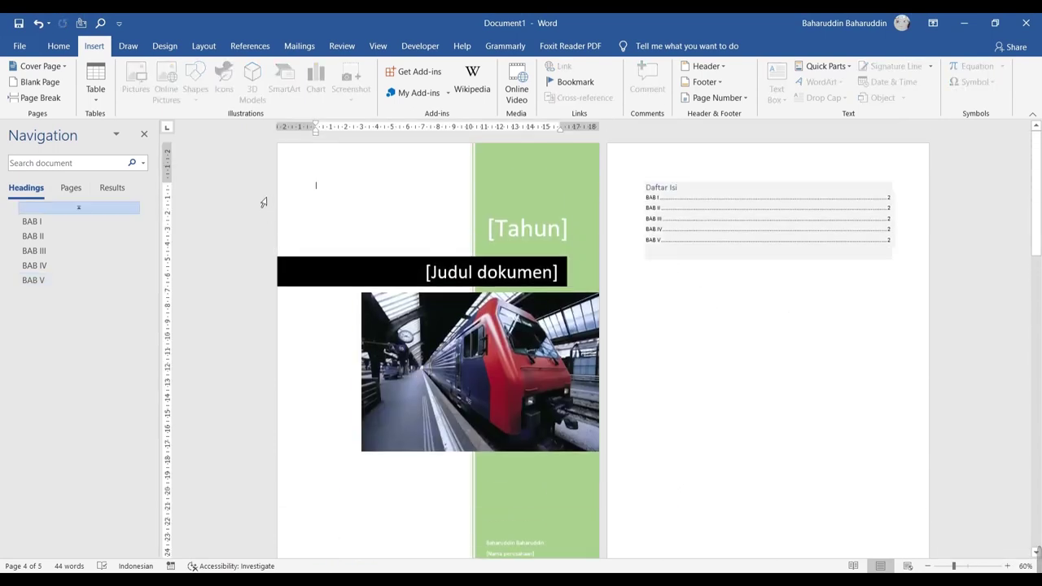
pyautogui.scroll(-3, 890, 412)
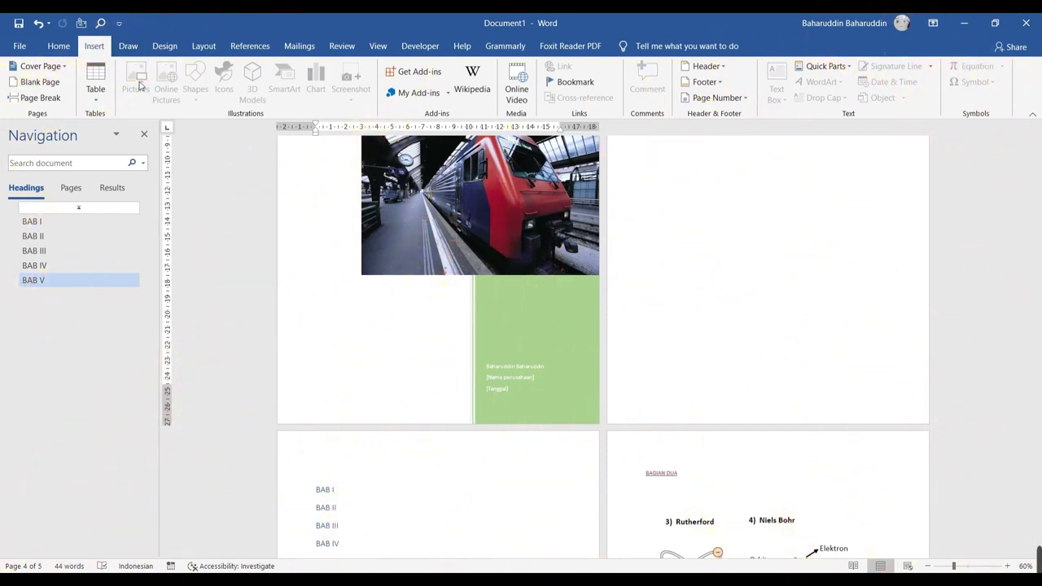
pyautogui.click(720, 315)
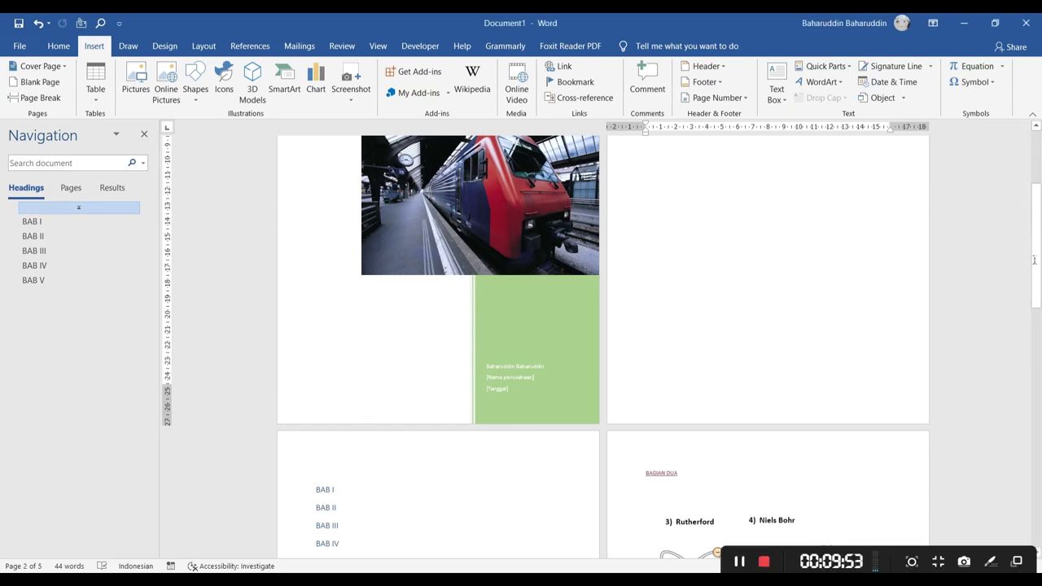
pyautogui.moveTo(1034, 261)
pyautogui.mouseDown()
pyautogui.moveTo(1041, 208)
pyautogui.moveTo(1040, 318)
pyautogui.mouseUp()
pyautogui.click(394, 248)
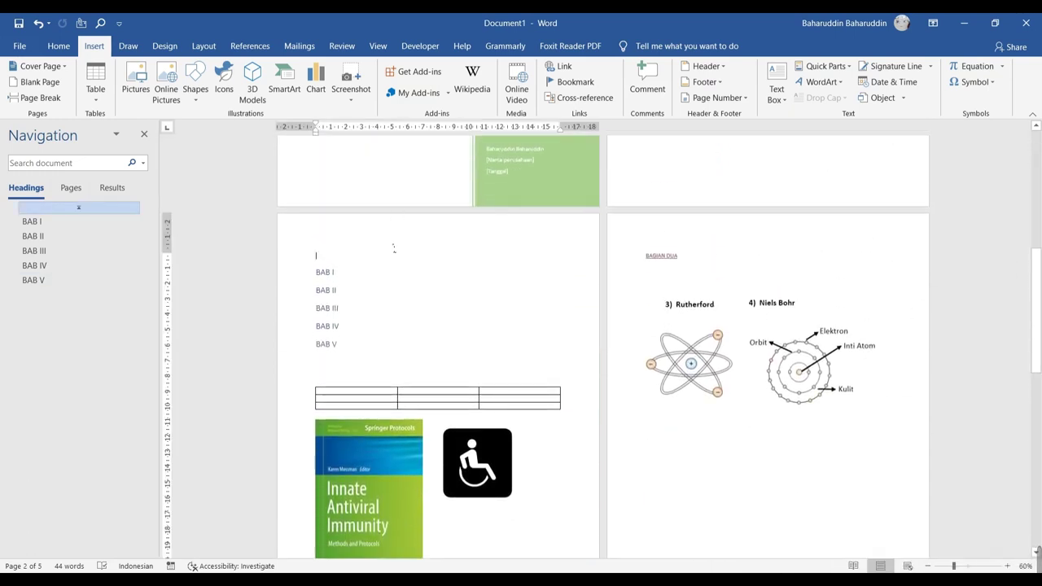
pyautogui.press('Delete')
# Drag across the BAGIAN DUA heading at the top of page 4 to select it
pyautogui.scroll(-4, 434, 290)
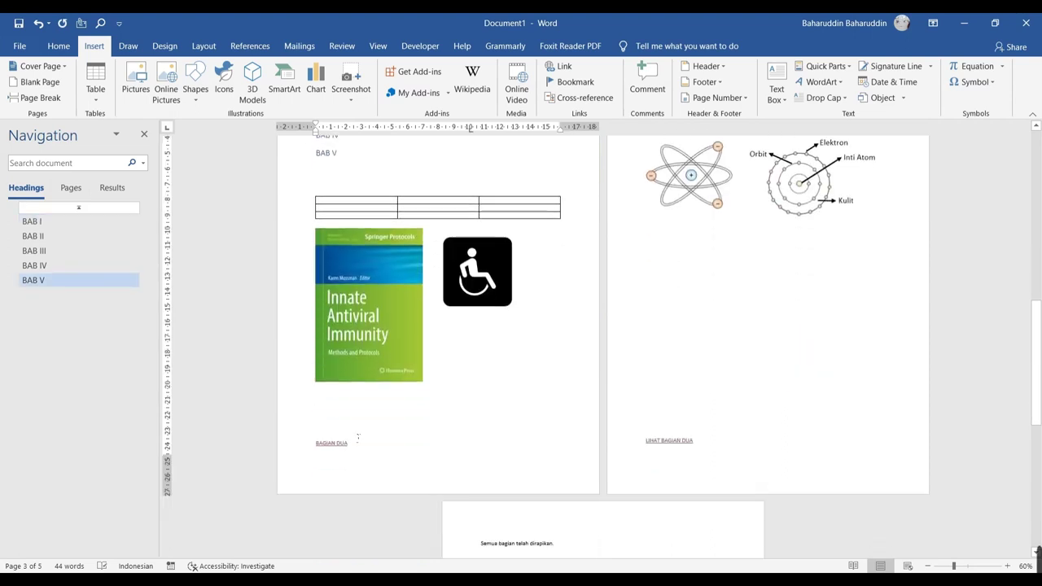
pyautogui.scroll(2, 350, 358)
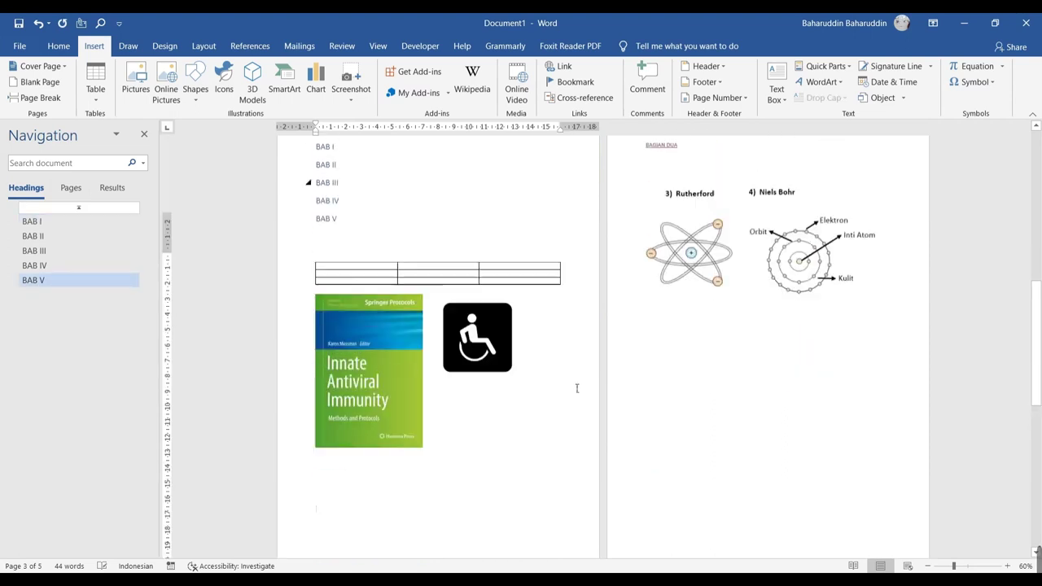
pyautogui.scroll(3, 577, 388)
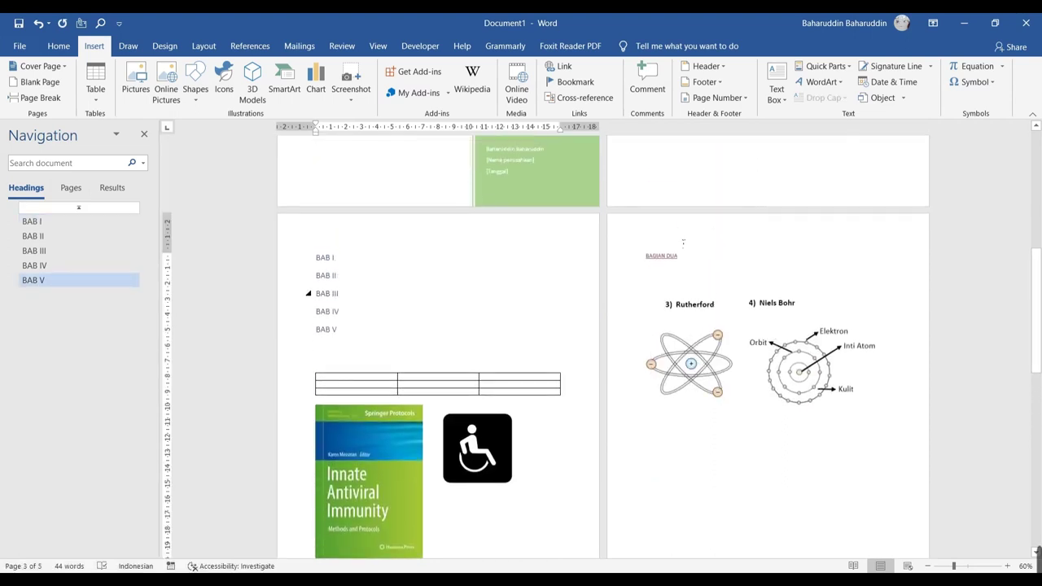
pyautogui.click(684, 242)
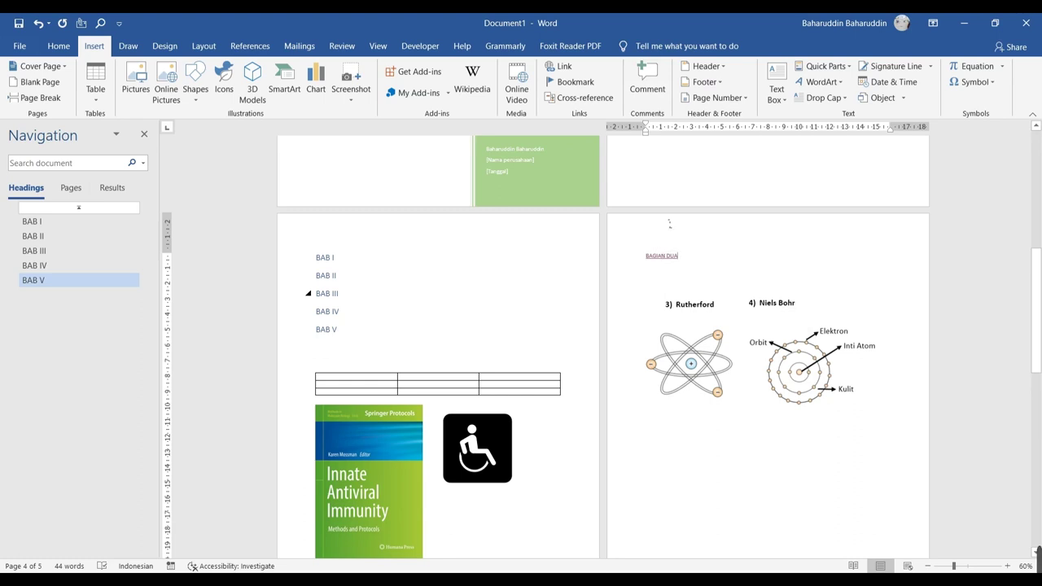
pyautogui.click(645, 262)
pyautogui.moveTo(705, 261); pyautogui.dragTo(645, 258)
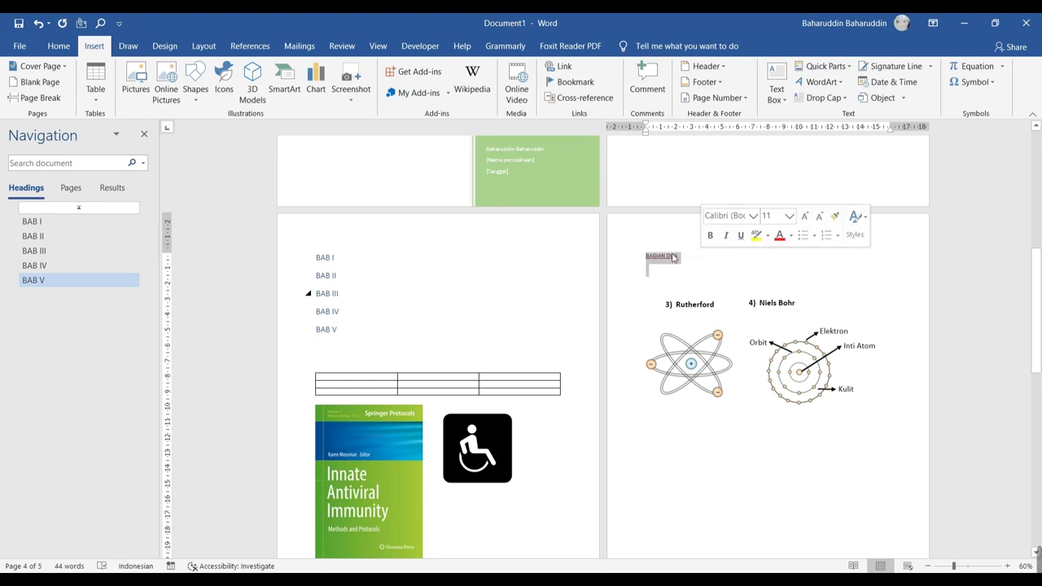
pyautogui.rightClick(661, 259)
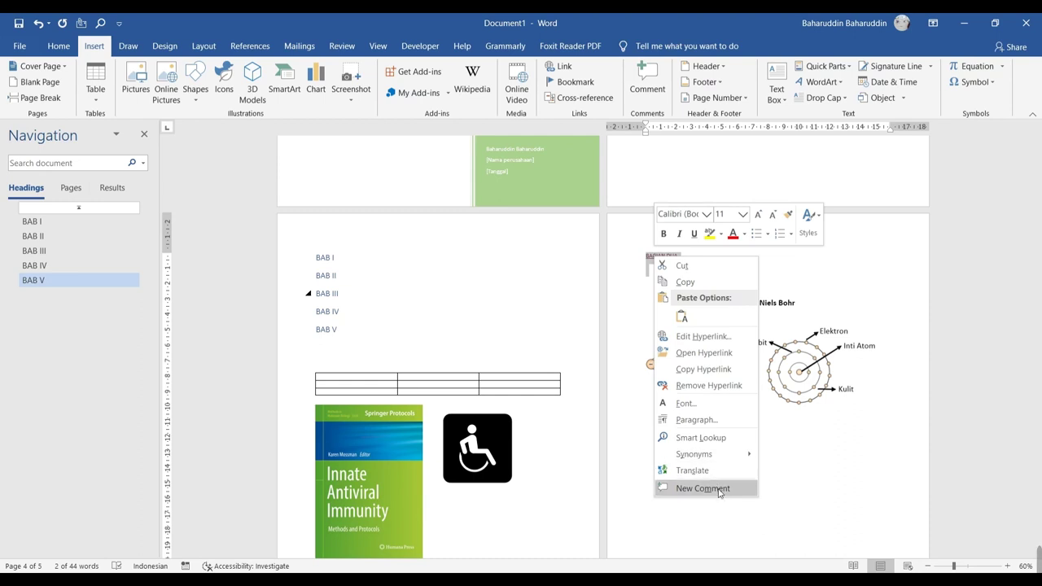
pyautogui.click(657, 89)
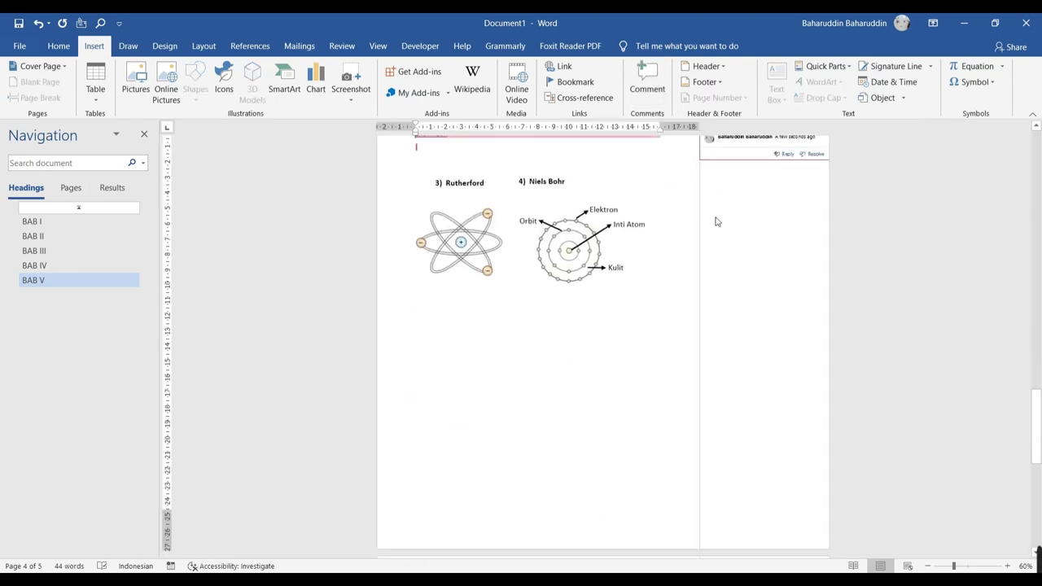
pyautogui.scroll(3, 738, 209)
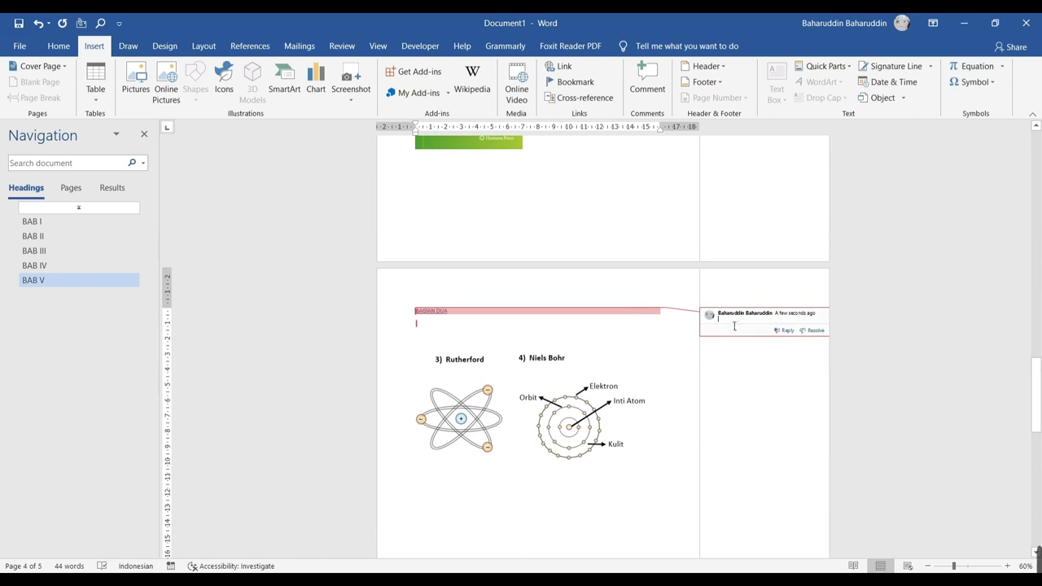
pyautogui.hotkey('ctrl', 'z')
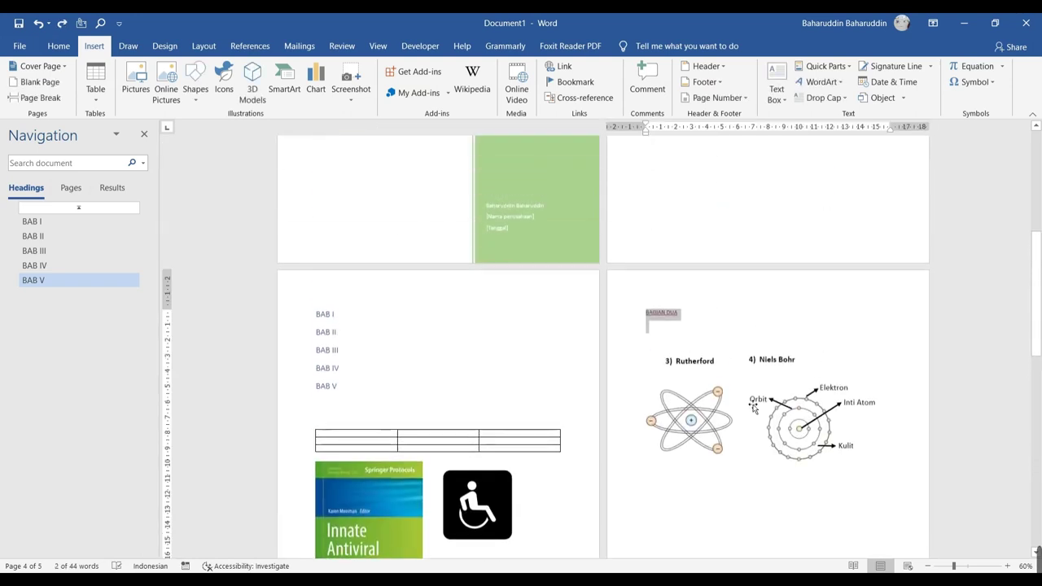
pyautogui.click(723, 515)
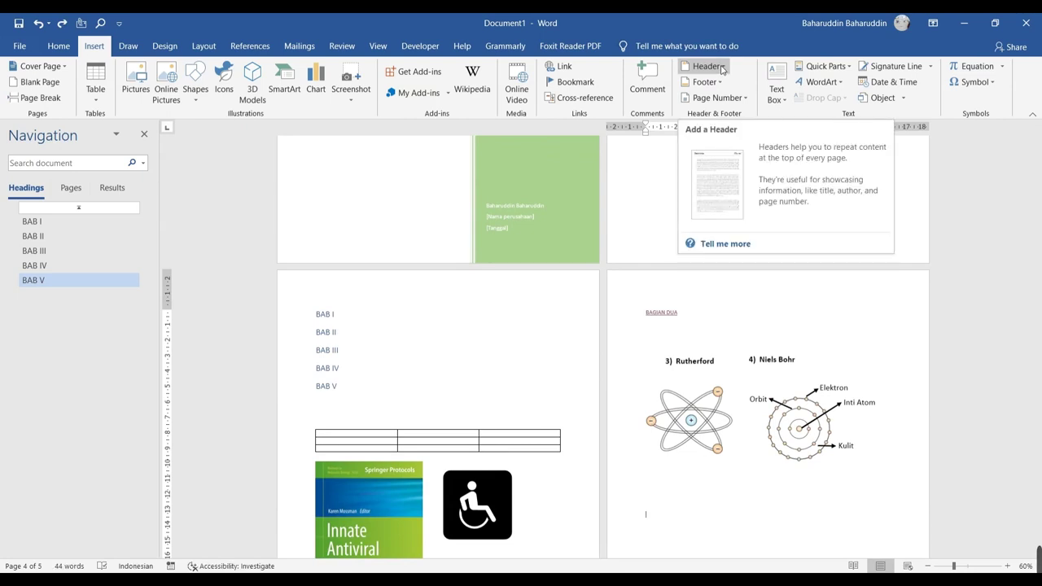
pyautogui.click(724, 66)
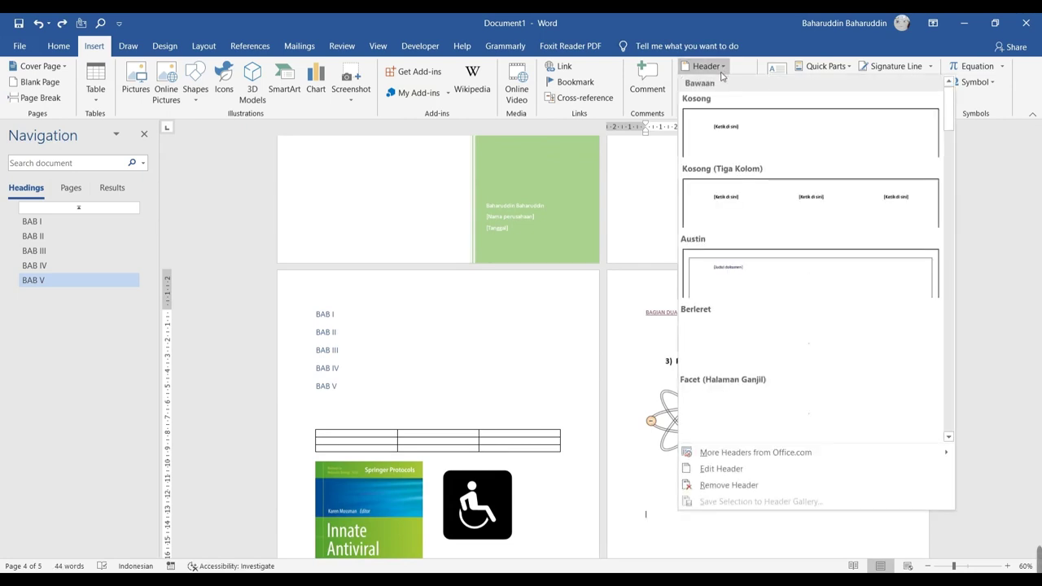
pyautogui.click(463, 311)
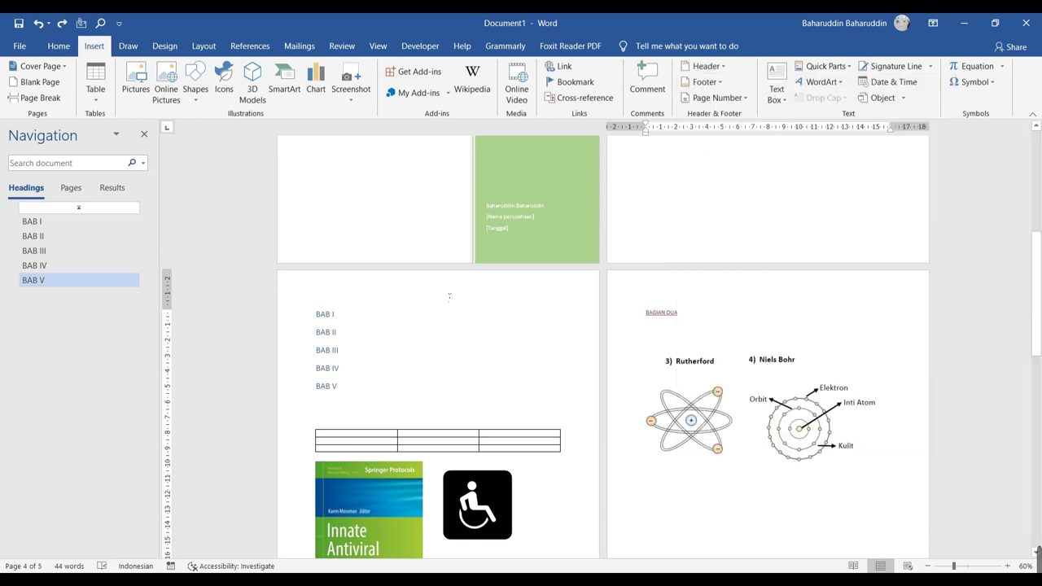
pyautogui.click(705, 82)
pyautogui.click(480, 397)
pyautogui.scroll(-10, 318, 358)
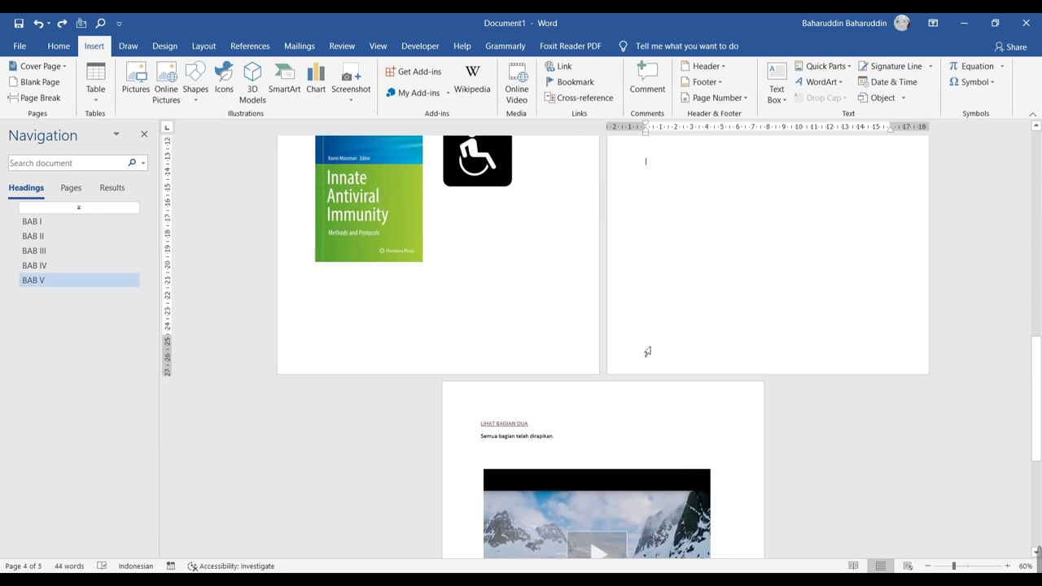
pyautogui.click(747, 102)
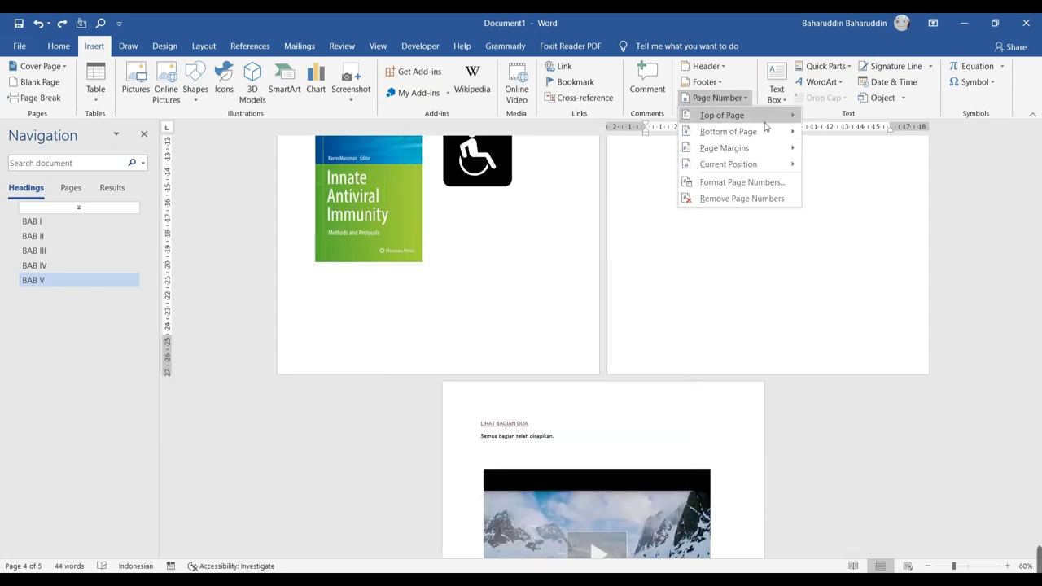
pyautogui.moveTo(723, 115)
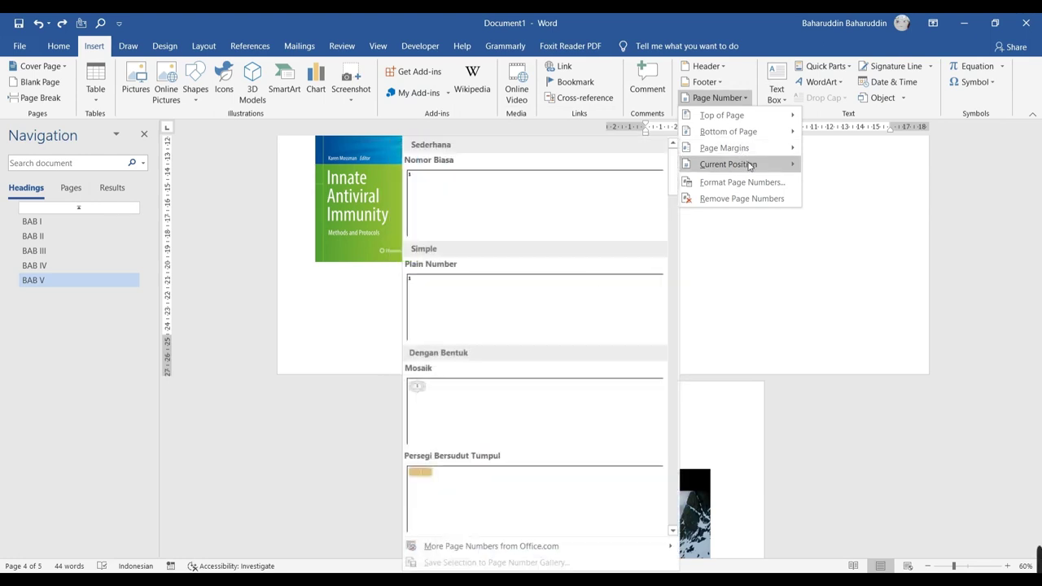
pyautogui.moveTo(728, 164)
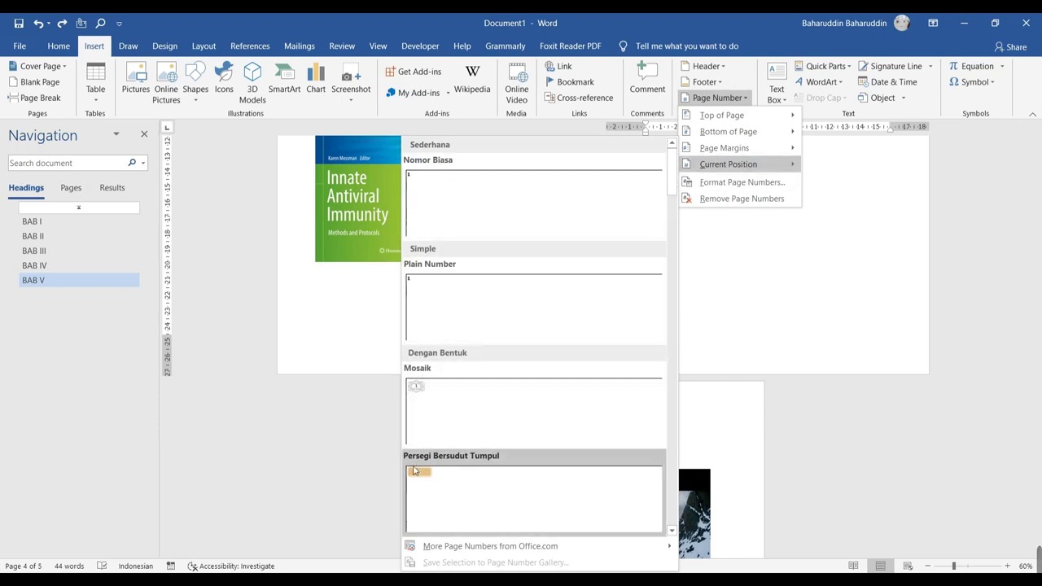
pyautogui.click(834, 271)
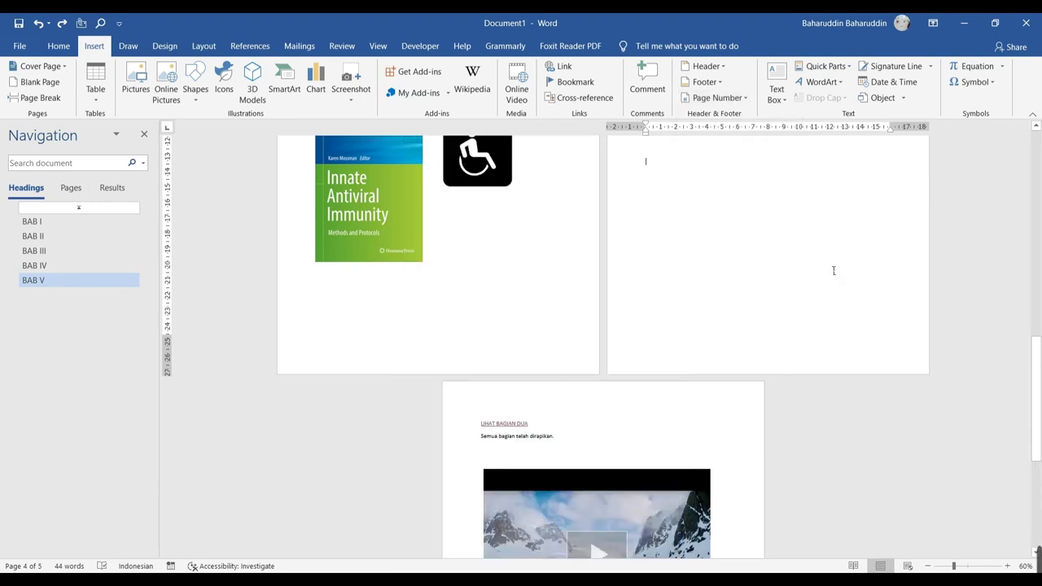
pyautogui.scroll(5, 823, 249)
pyautogui.scroll(-2, 793, 242)
# Type 'Melihat lautan' on a new line below the Antarctica video and select the word lautan
pyautogui.scroll(-1, 790, 243)
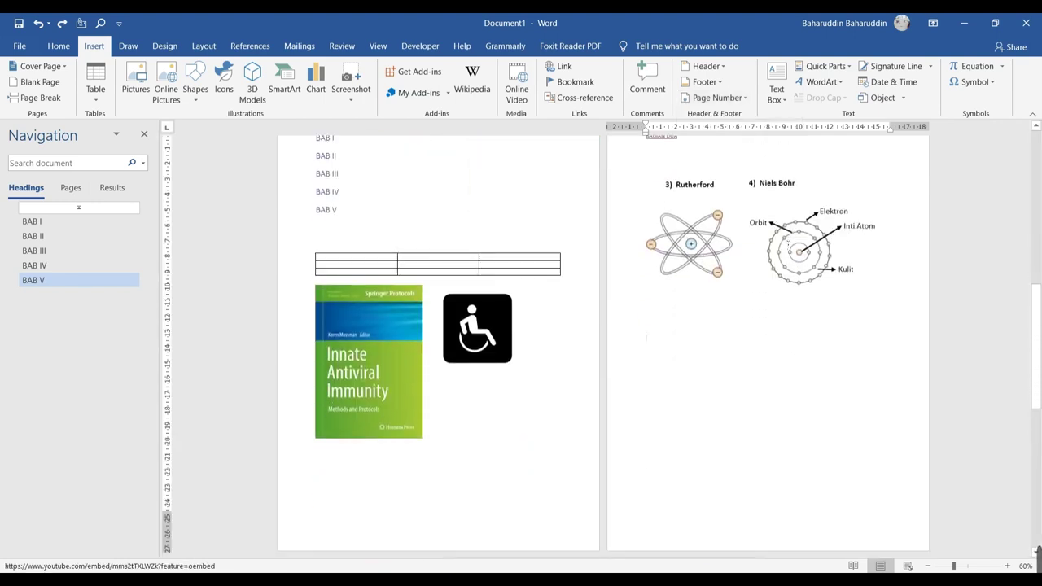
pyautogui.scroll(-2, 784, 245)
pyautogui.scroll(-3, 785, 245)
pyautogui.scroll(-2, 781, 243)
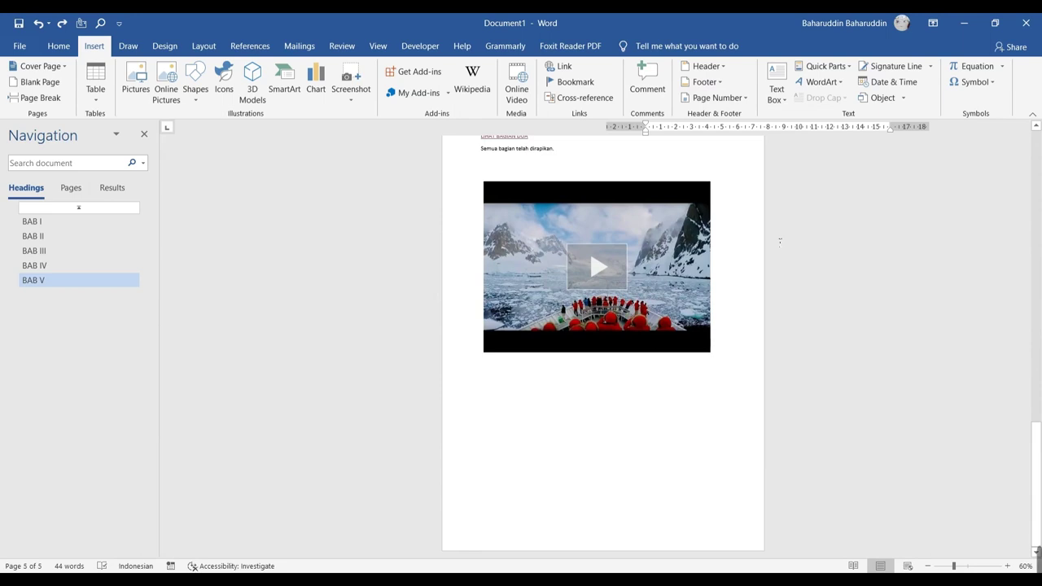
pyautogui.keyDown('ctrl'); pyautogui.scroll(1, 812, 265); pyautogui.keyUp('ctrl')
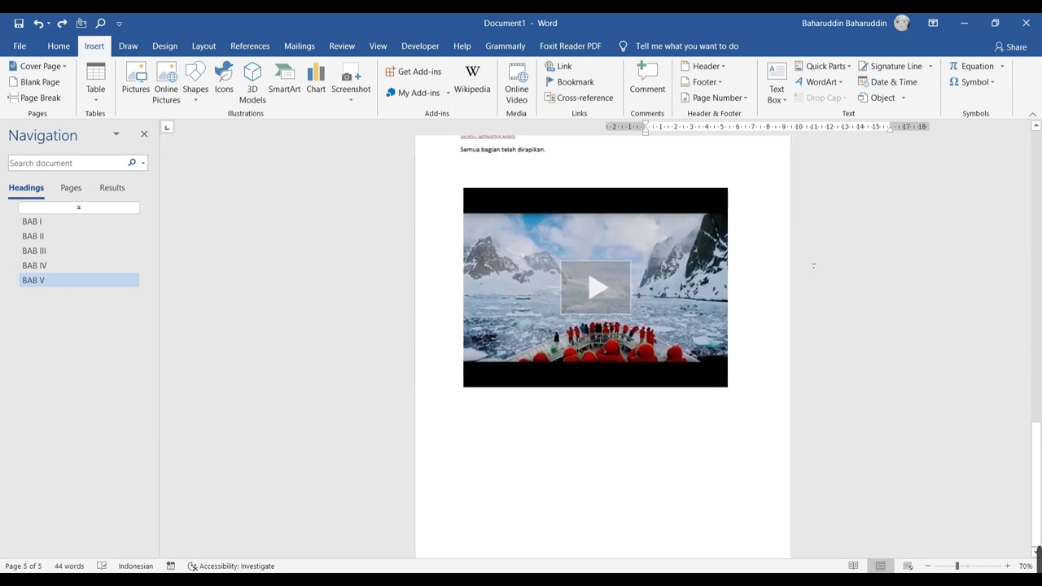
pyautogui.keyDown('ctrl'); pyautogui.scroll(1, 808, 265); pyautogui.keyUp('ctrl')
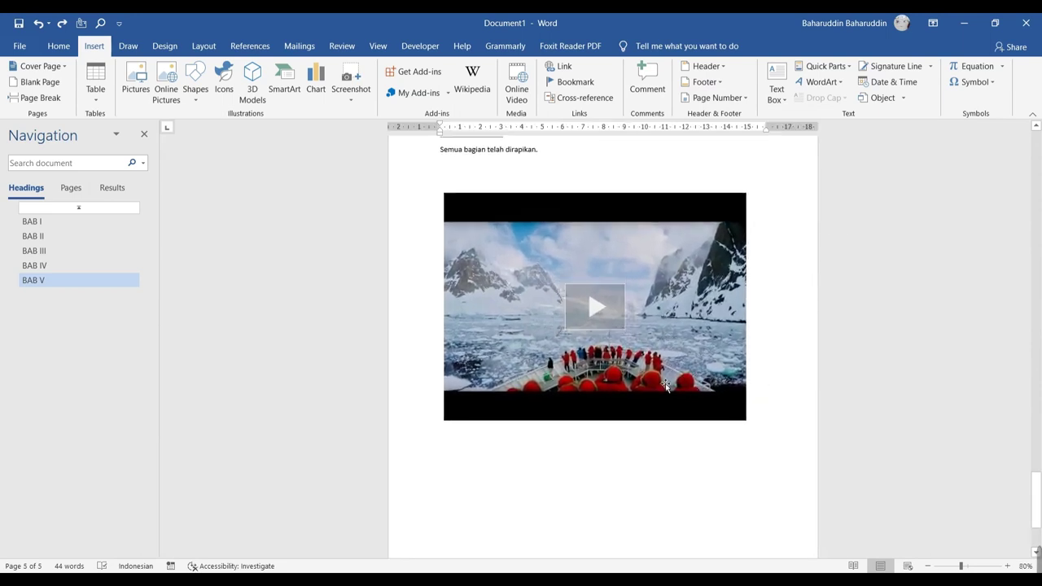
pyautogui.scroll(-3, 545, 372)
pyautogui.scroll(2, 517, 361)
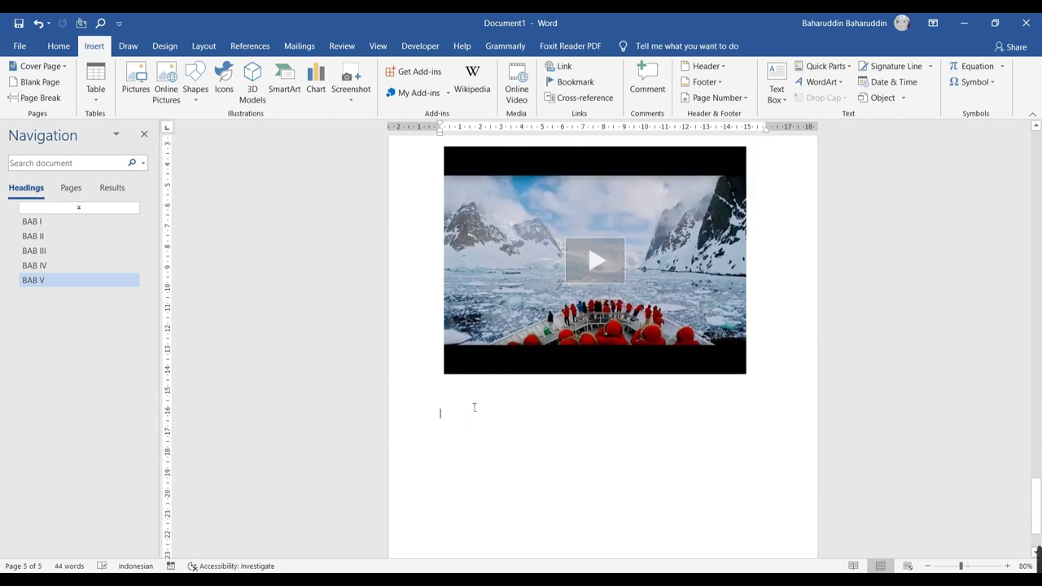
pyautogui.write('s')
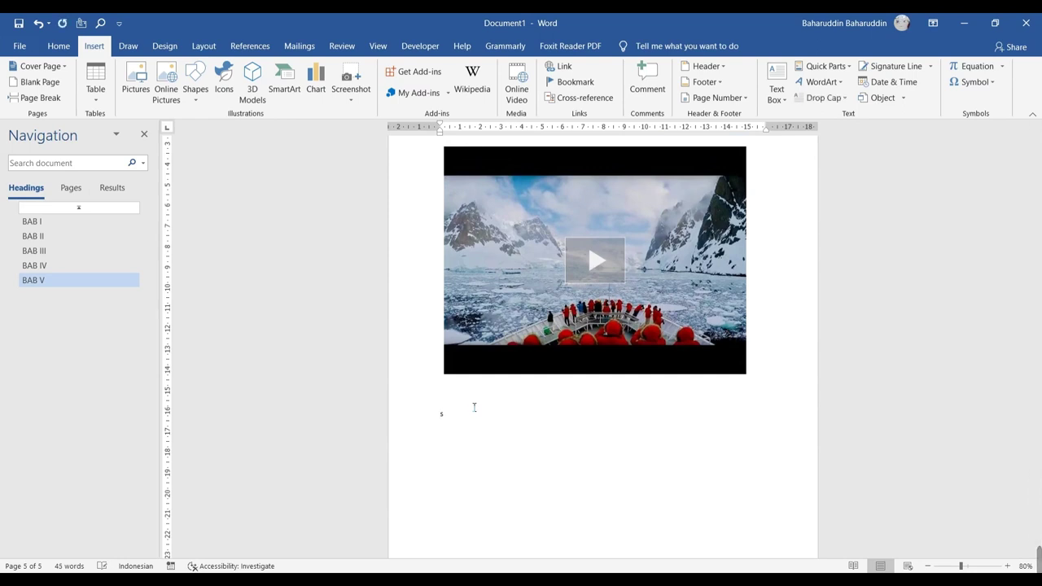
pyautogui.write('mEL')
pyautogui.write('M')
pyautogui.write('i')
pyautogui.hotkey('shift', 'Left')
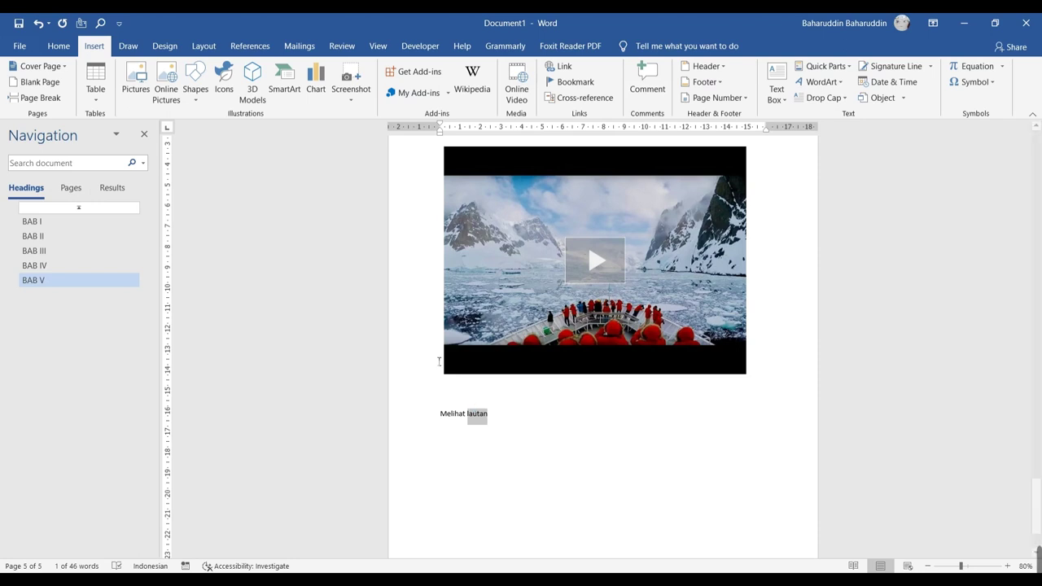
# Convert lautan into WordArt and set it to float In Front of Text
pyautogui.click(838, 82)
pyautogui.click(810, 110)
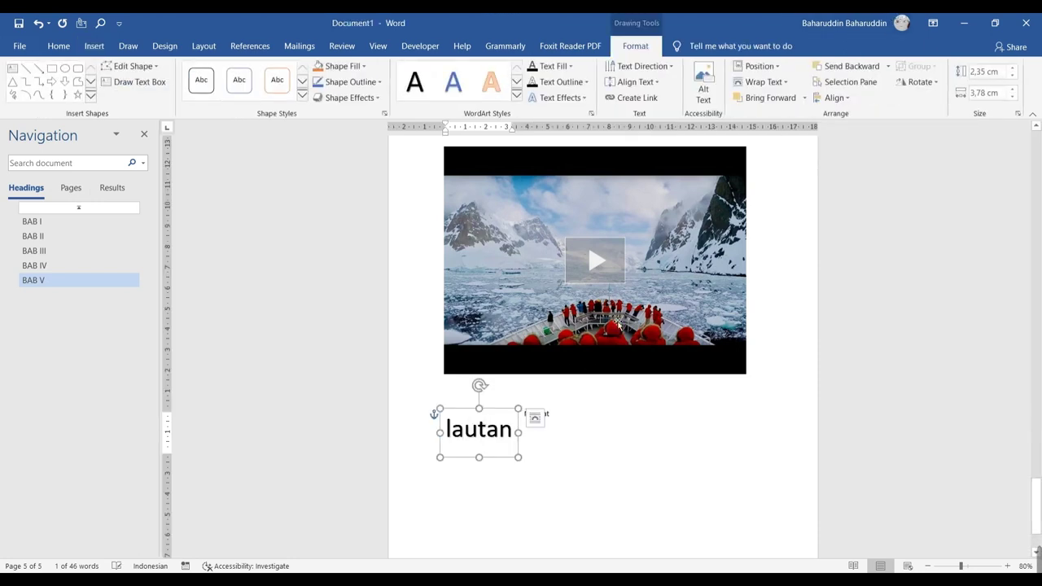
pyautogui.click(535, 417)
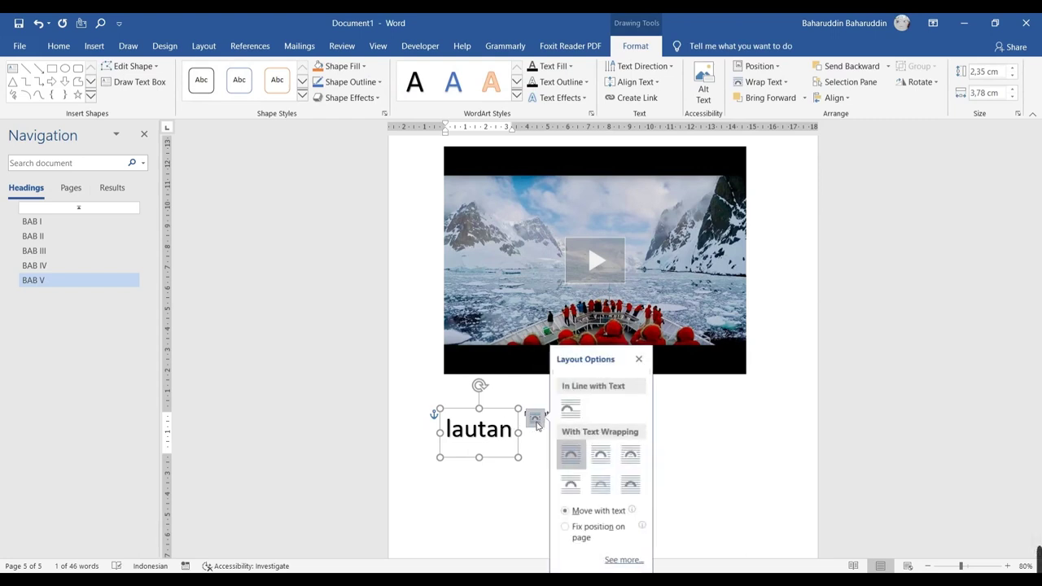
pyautogui.click(629, 487)
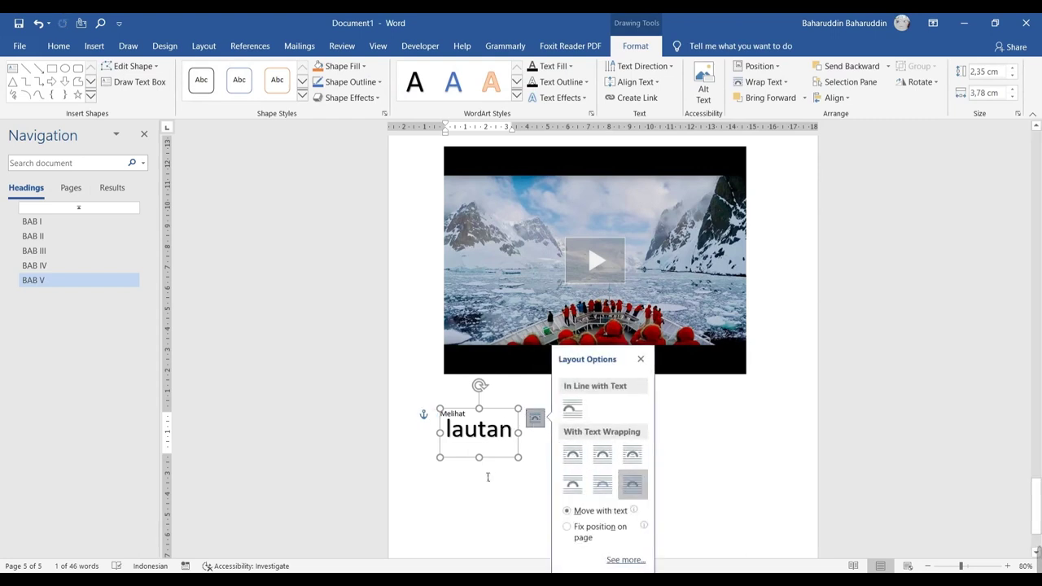
# Position the lautan WordArt right beside Melihat, then open the Quick Parts menu
pyautogui.moveTo(516, 460); pyautogui.dragTo(521, 455)
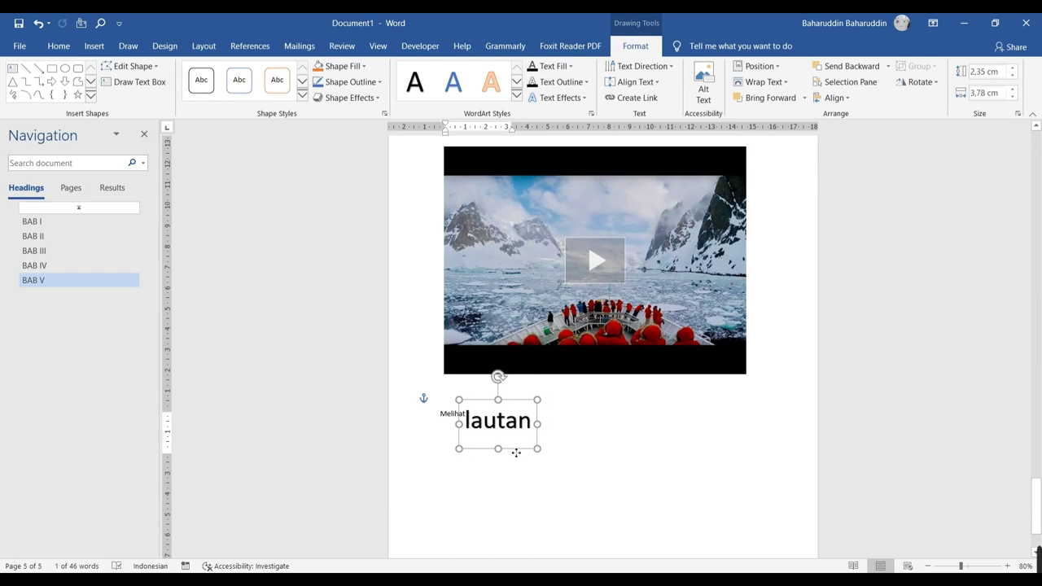
pyautogui.click(584, 513)
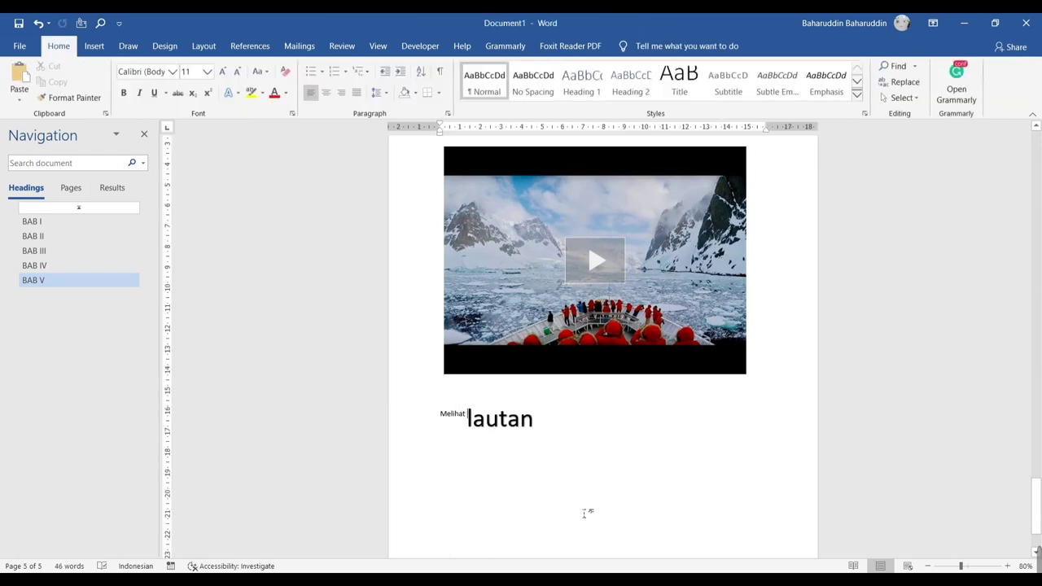
pyautogui.click(506, 419)
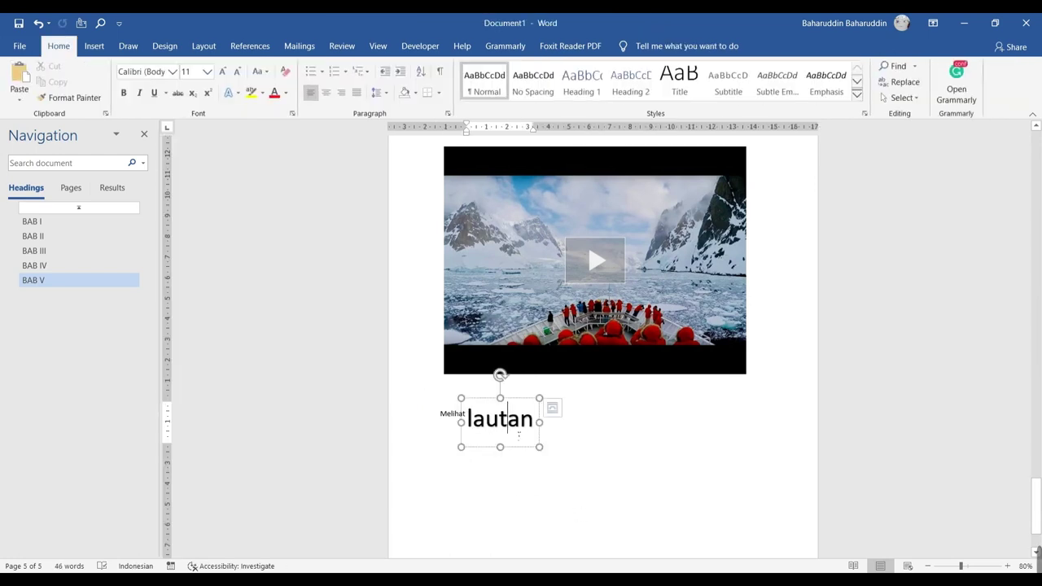
pyautogui.click(93, 44)
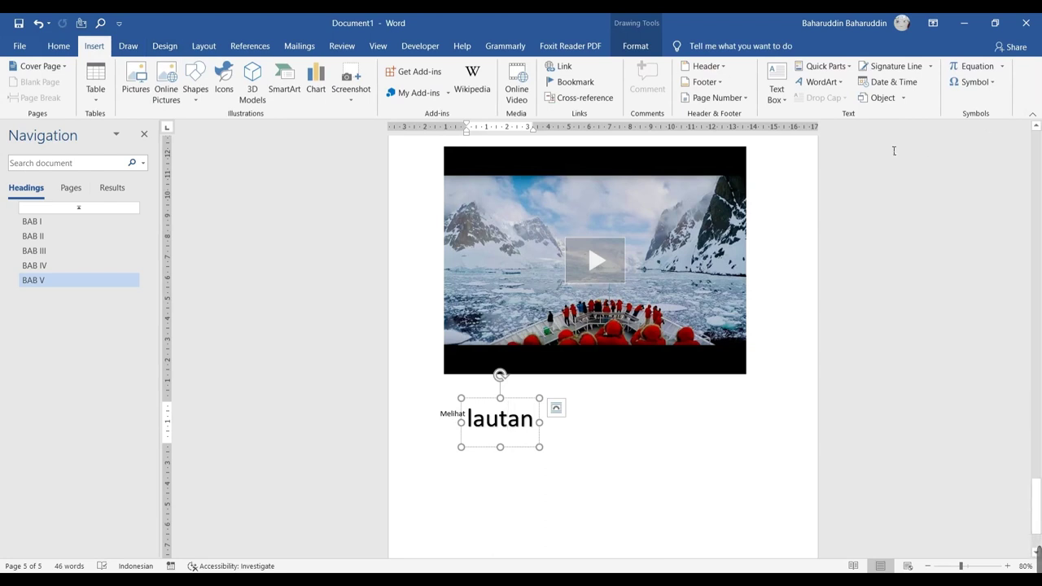
pyautogui.click(852, 69)
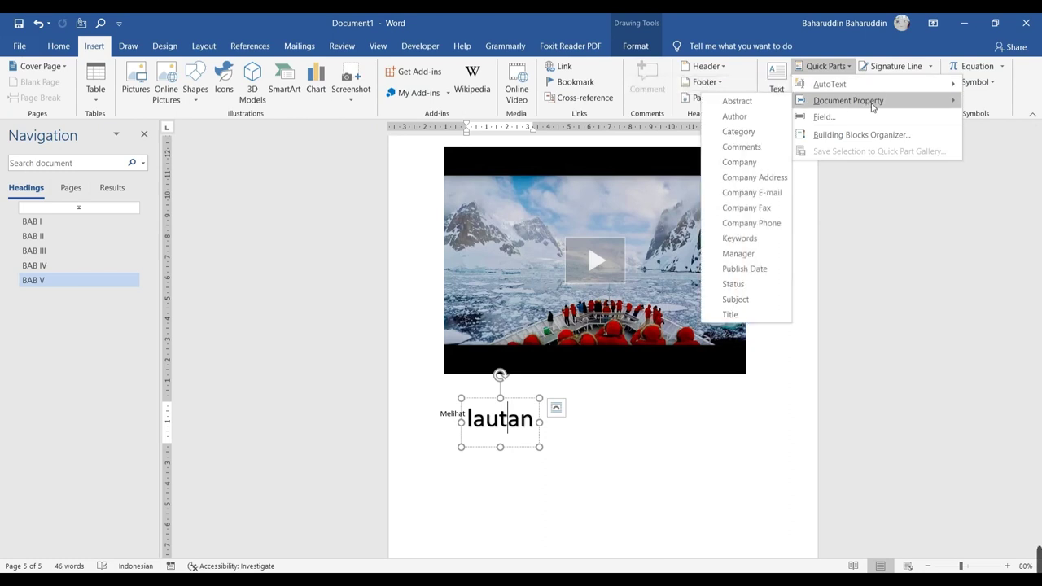
pyautogui.moveTo(830, 84)
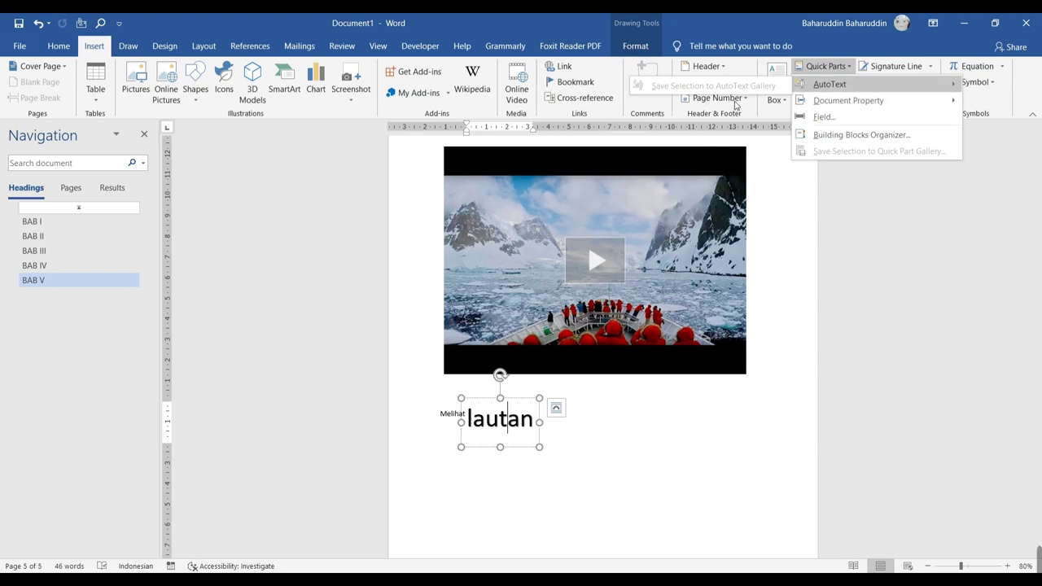
# Insert a Simple Text Box beside the word 'lautan' and type 'Lautan Luas' in it
pyautogui.click(771, 102)
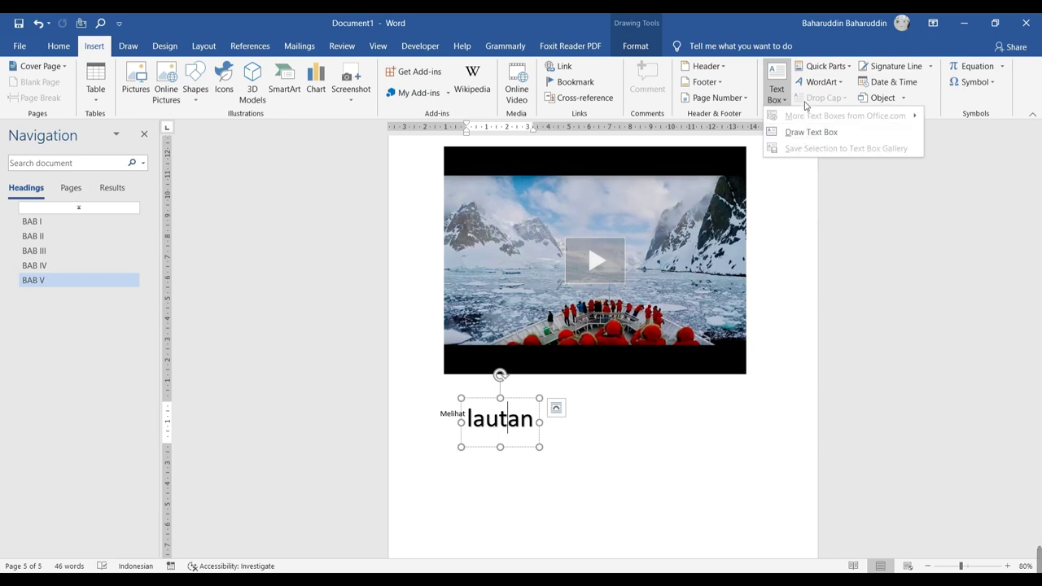
pyautogui.click(682, 392)
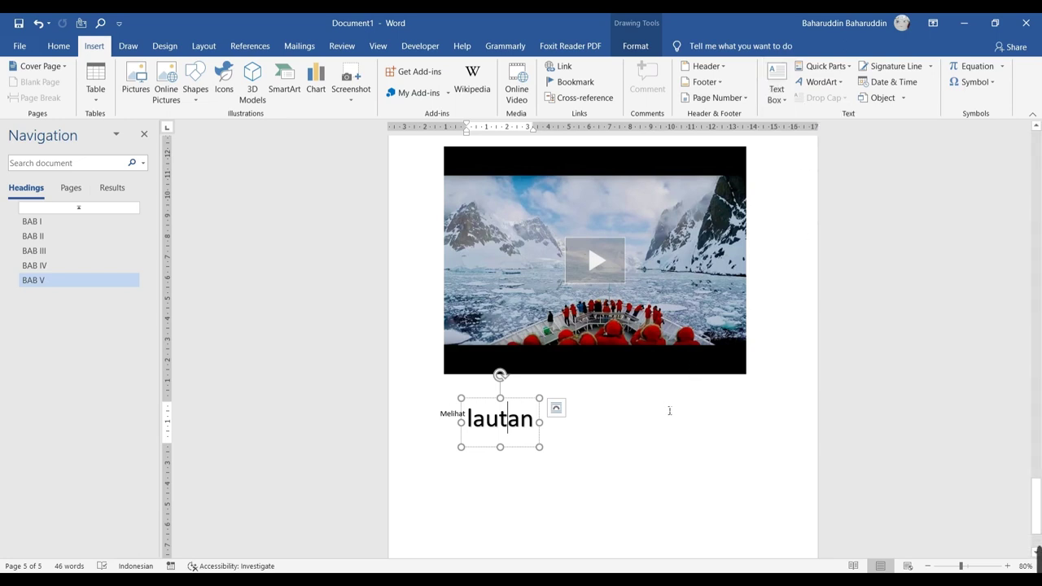
pyautogui.click(670, 411)
pyautogui.click(777, 88)
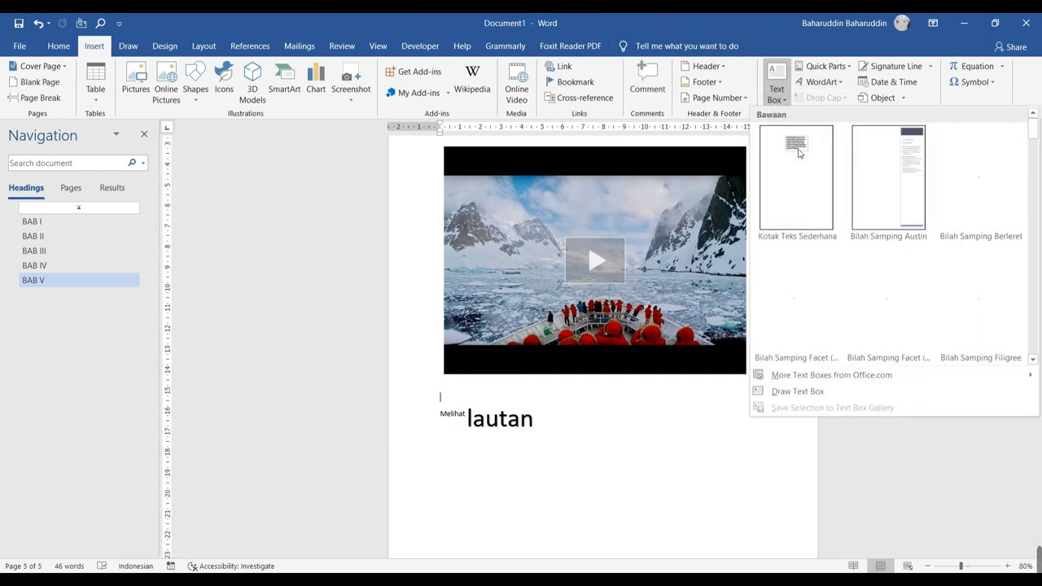
pyautogui.click(799, 163)
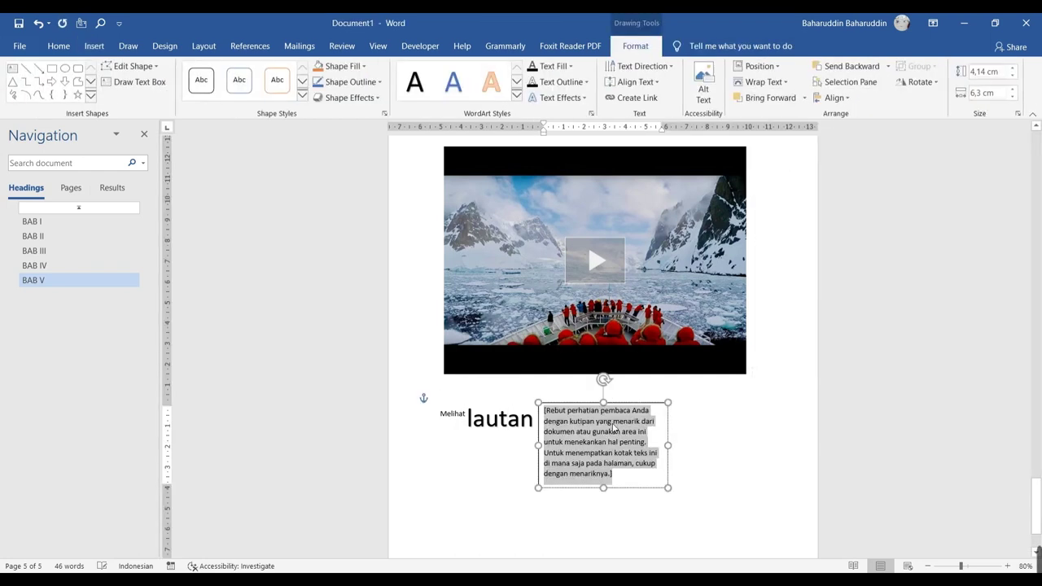
pyautogui.write('Lautan Luas')
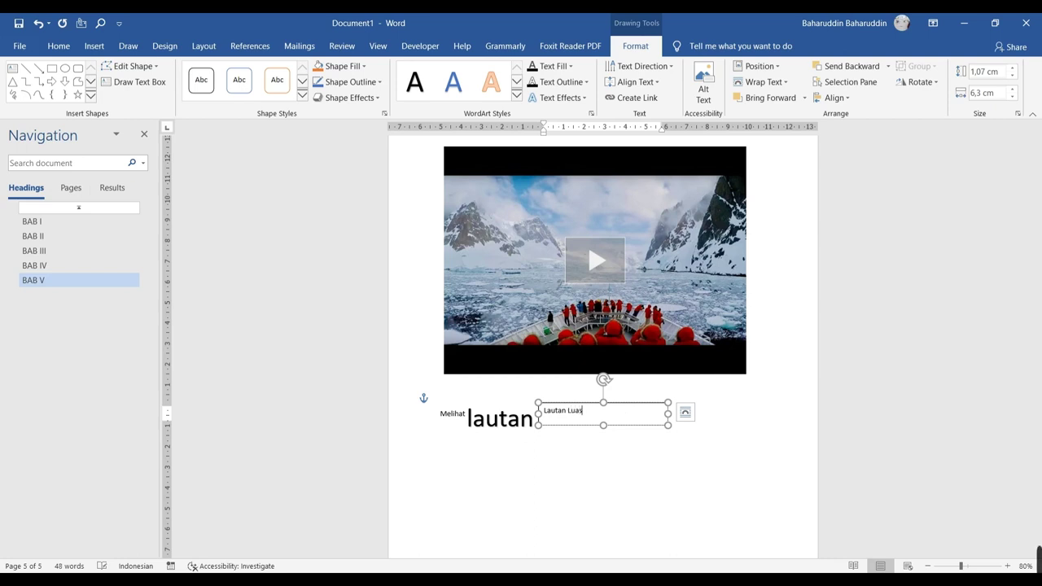
# Enlarge the 'Lautan Luas' text by two font sizes
pyautogui.tripleClick(614, 413)
pyautogui.hotkey('ctrl', 'shift', '.')
pyautogui.hotkey('ctrl', 'shift', '.')
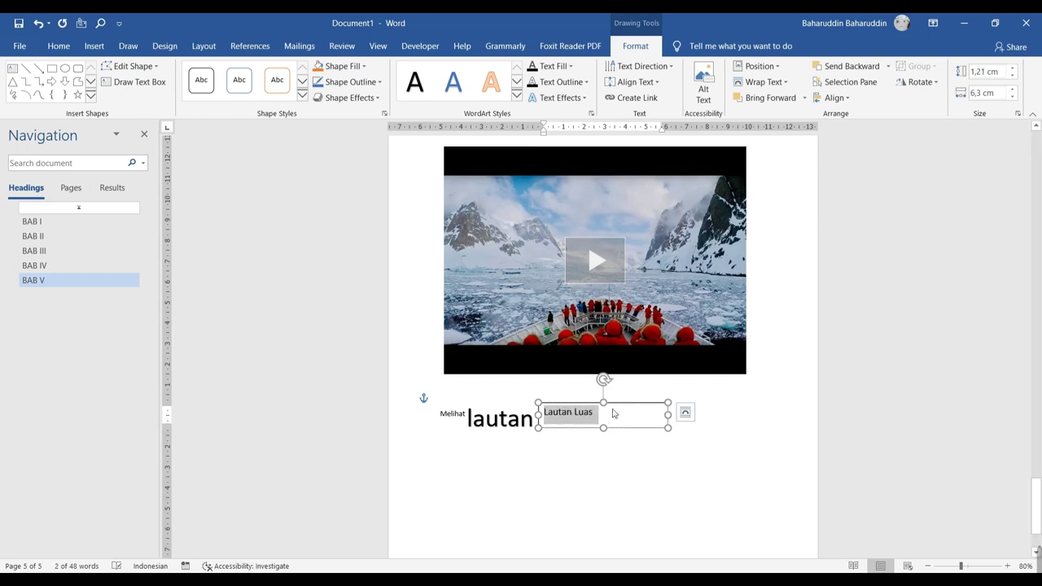
pyautogui.hotkey('ctrl', 'shift', '.')
pyautogui.hotkey('ctrl', 'shift', '.')
pyautogui.hotkey('ctrl', 'shift', '.')
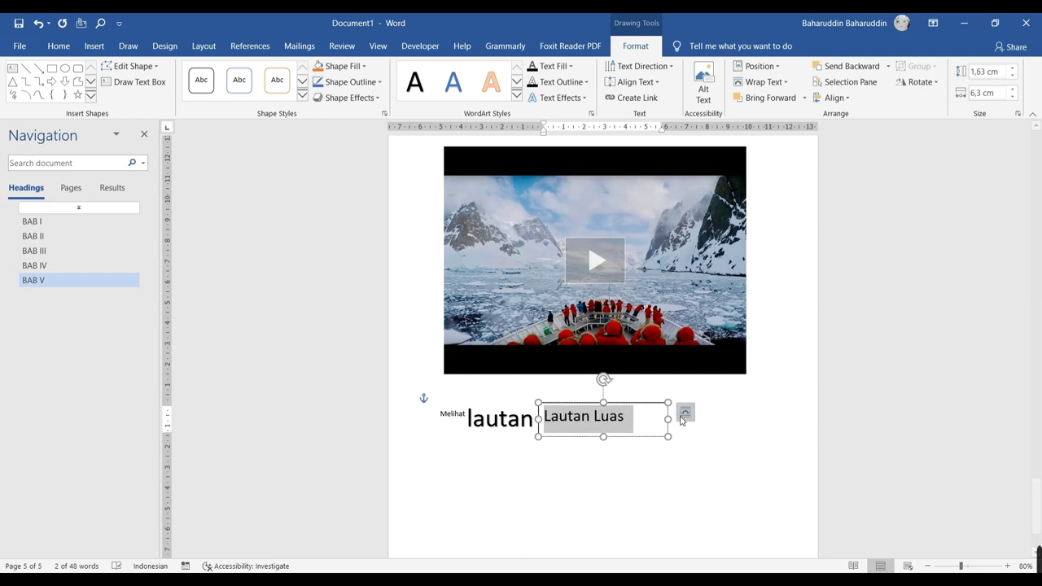
pyautogui.click(685, 412)
pyautogui.click(784, 486)
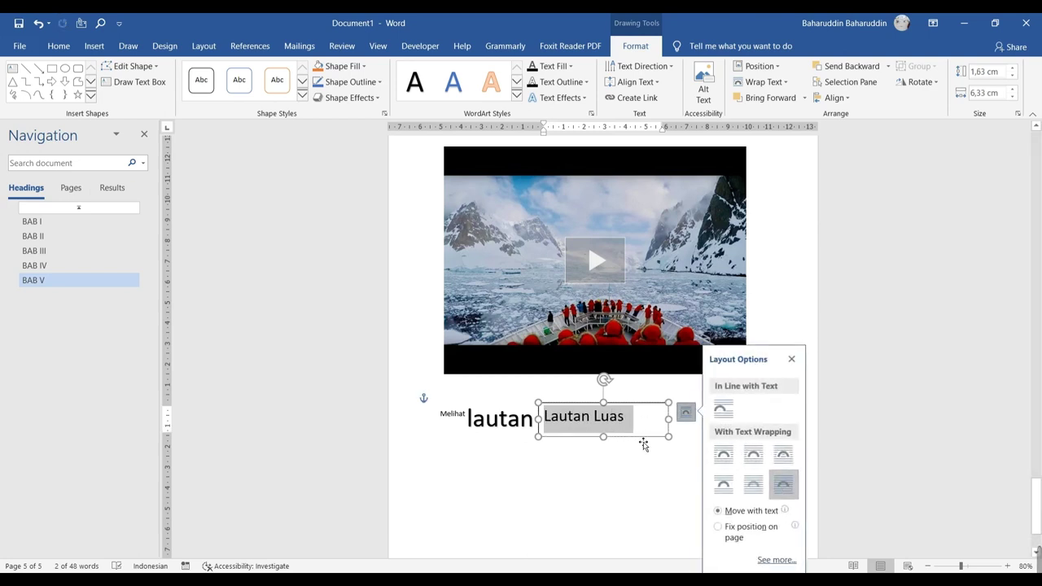
# Move the text box below 'lautan' and set its shape outline to none
pyautogui.moveTo(641, 437); pyautogui.dragTo(522, 478)
pyautogui.click(668, 475)
pyautogui.click(503, 452)
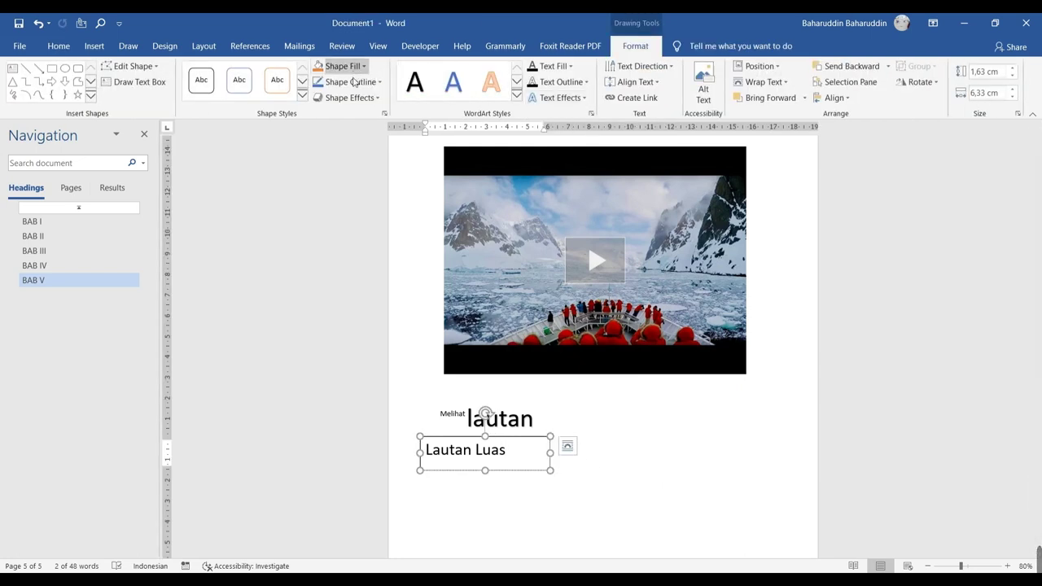
pyautogui.click(354, 83)
pyautogui.click(343, 201)
pyautogui.click(608, 452)
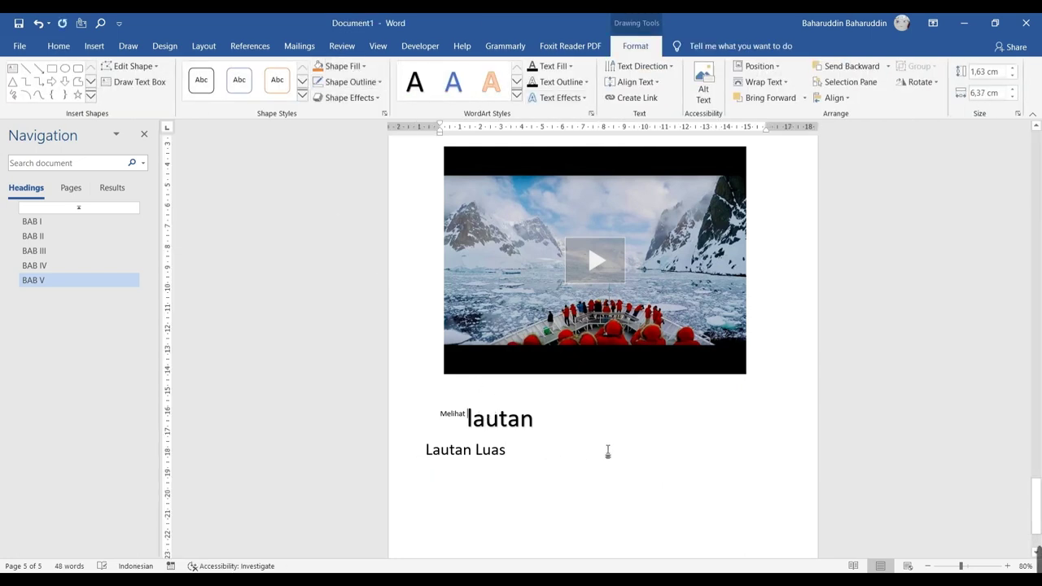
# Make 'Lautan Luas' bold and centred, and move the box up beside 'lautan'
pyautogui.click(526, 448)
pyautogui.tripleClick(526, 447)
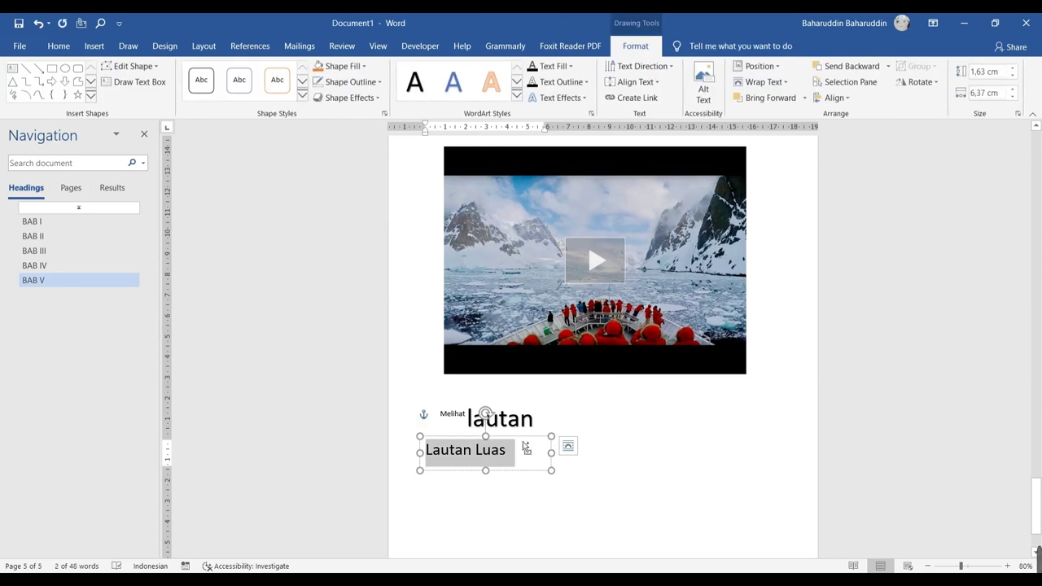
pyautogui.hotkey('ctrl', 'b')
pyautogui.hotkey('ctrl', 'e')
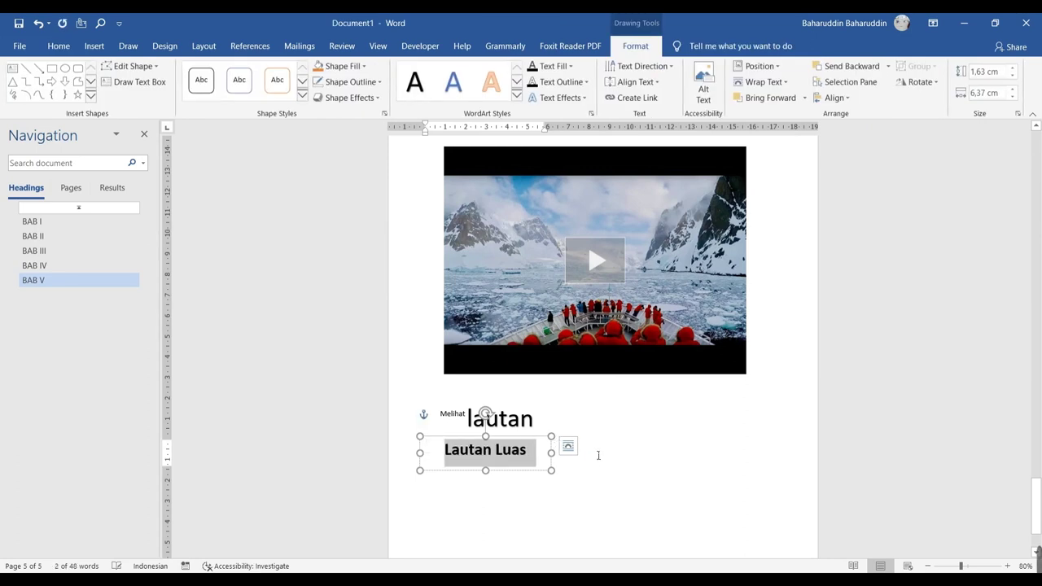
pyautogui.moveTo(510, 476); pyautogui.dragTo(597, 450)
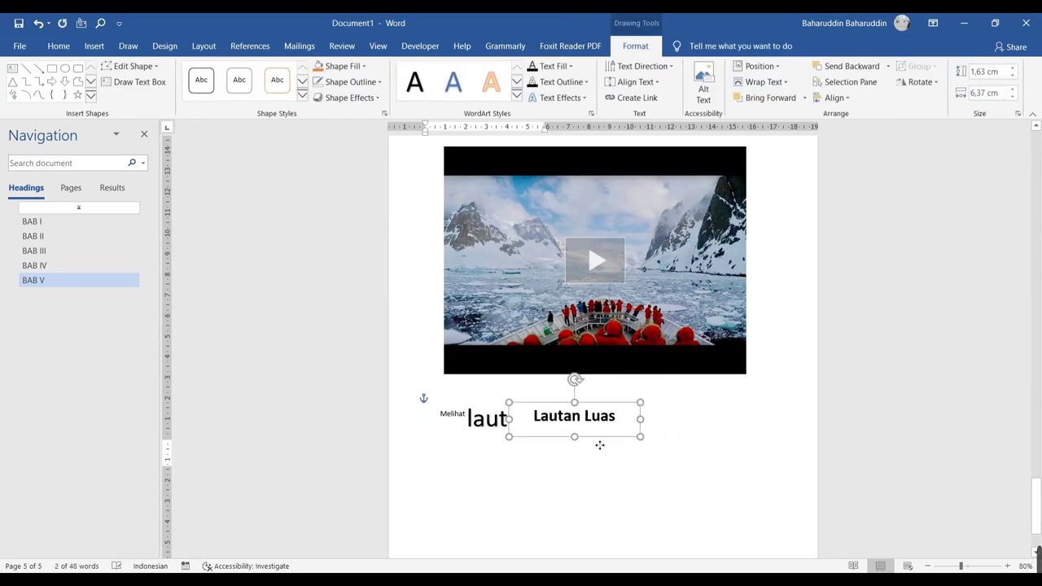
# Remove the box's white fill and nudge it right, just after 'lautan'
pyautogui.click(342, 66)
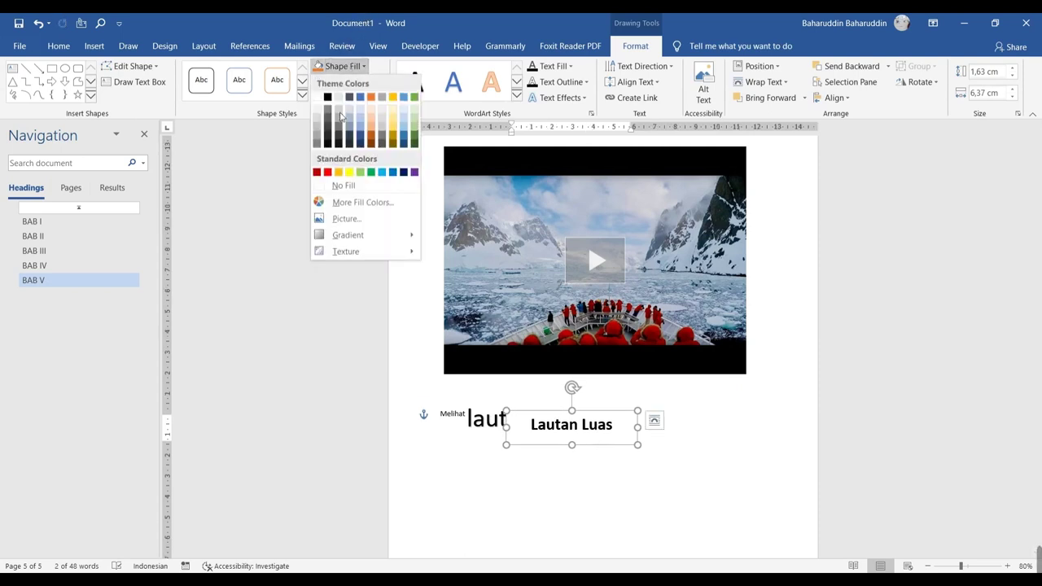
pyautogui.click(343, 186)
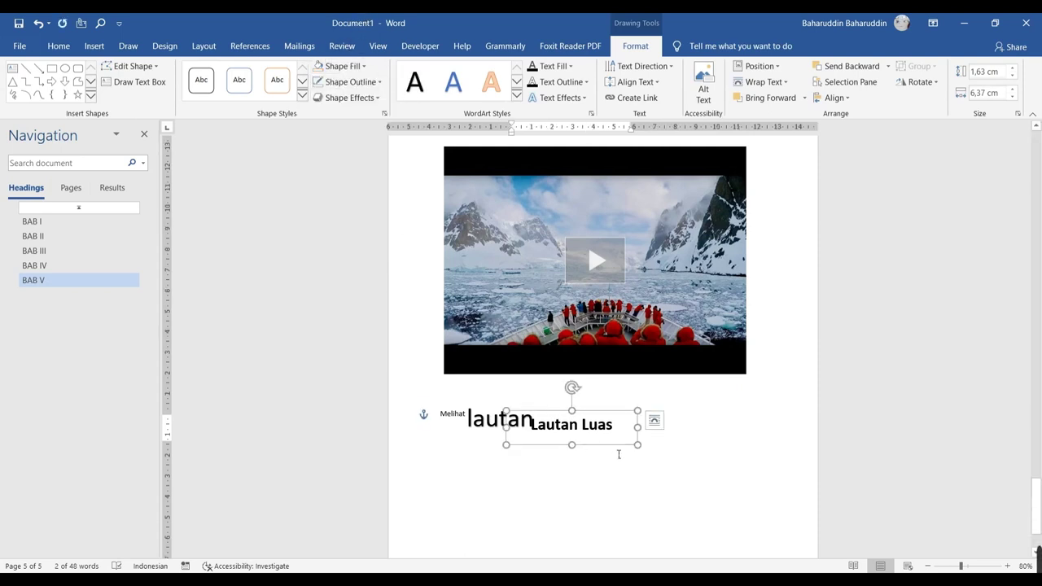
pyautogui.moveTo(619, 446); pyautogui.dragTo(647, 441)
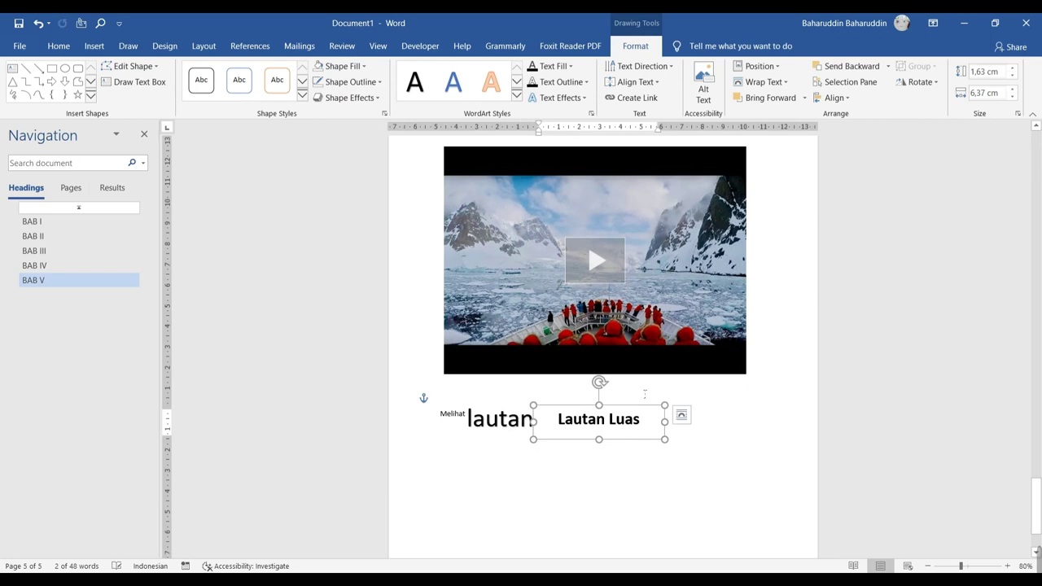
pyautogui.click(94, 47)
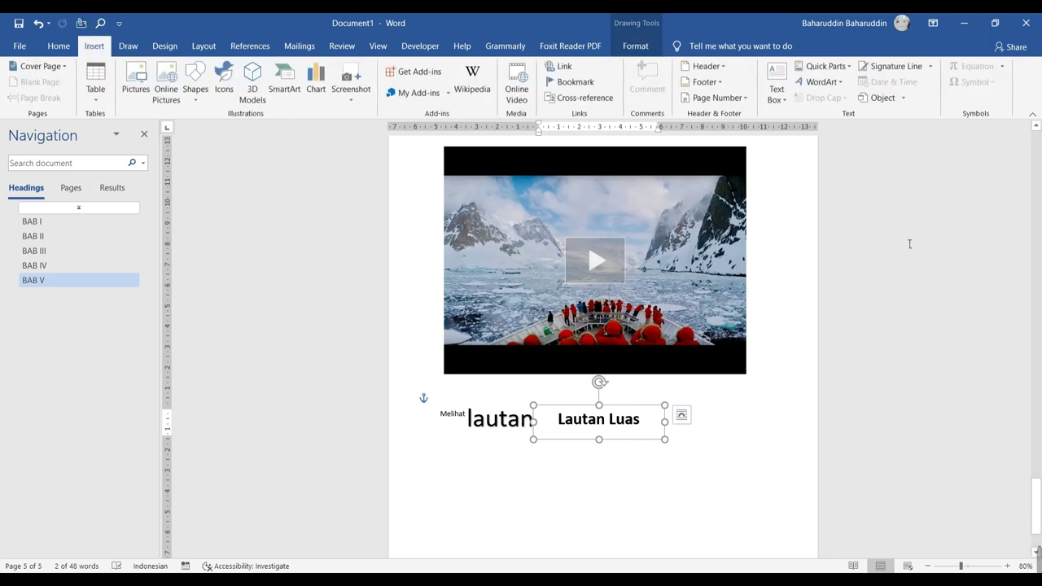
# Look through the Signature Line and Object options without inserting anything
pyautogui.click(931, 68)
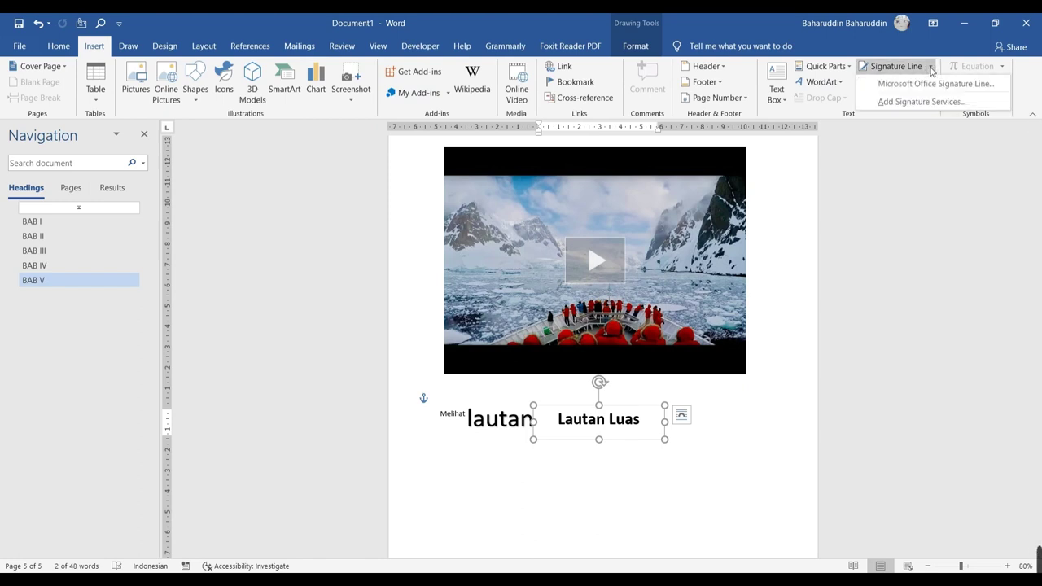
pyautogui.click(909, 182)
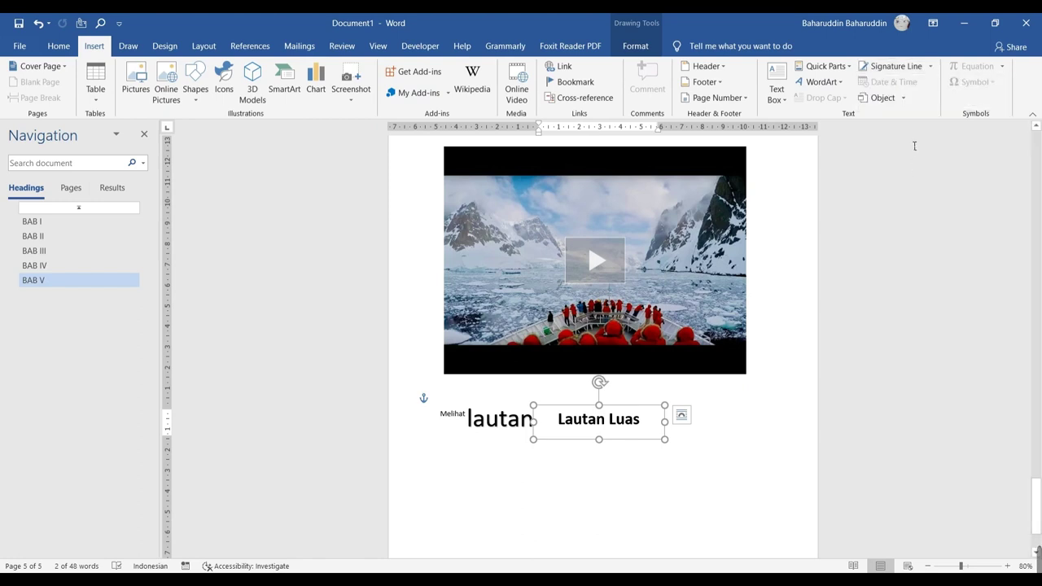
pyautogui.click(905, 97)
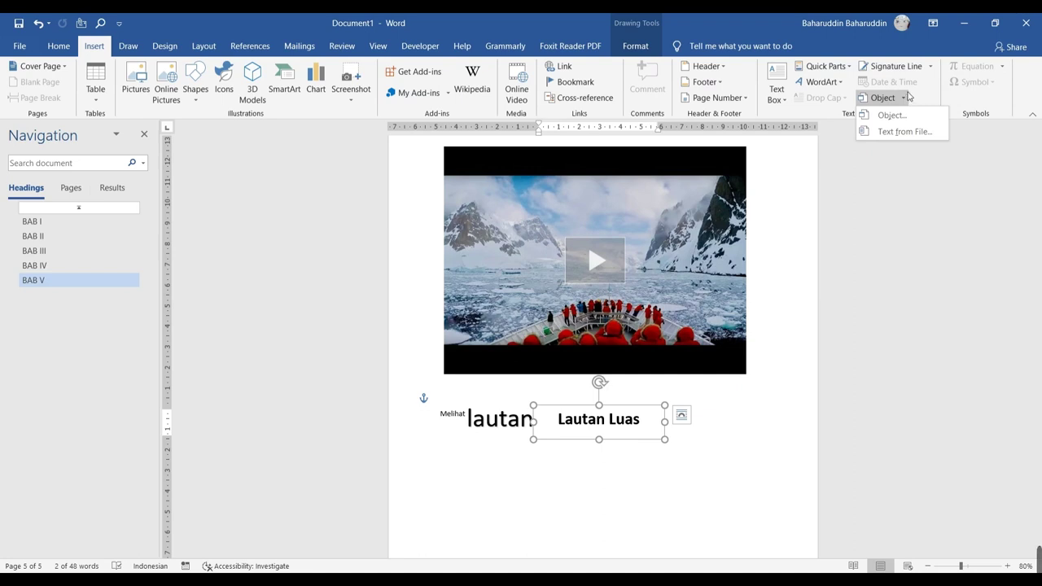
pyautogui.click(945, 204)
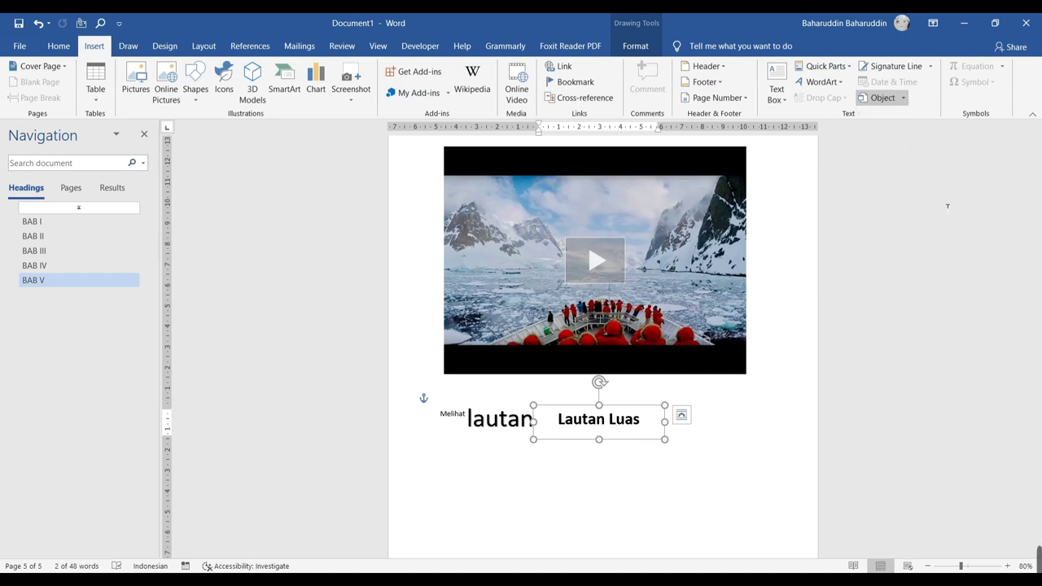
# Put the caret at the start of the empty line and show the built-in Equation gallery
pyautogui.click(528, 489)
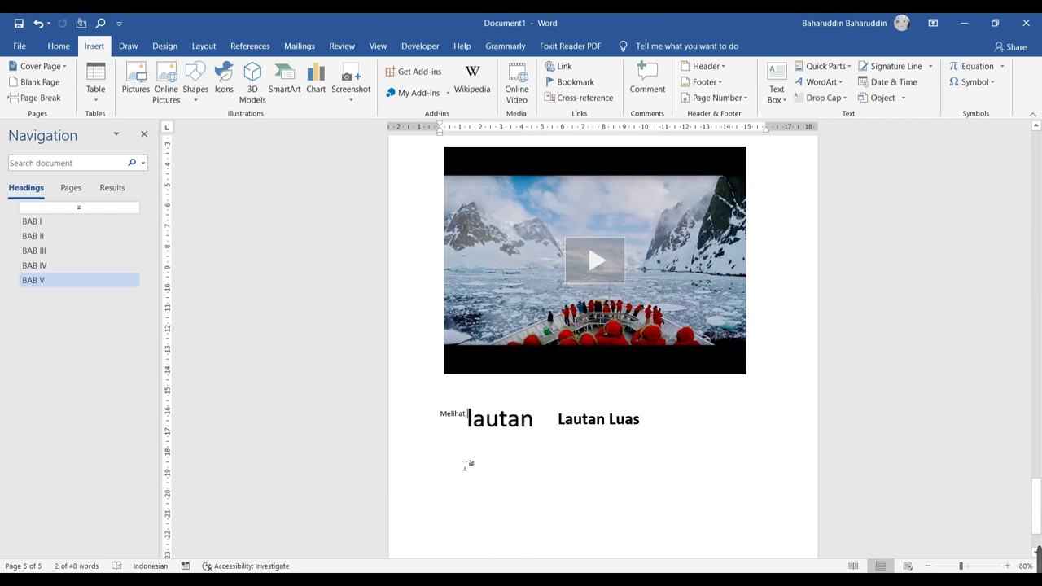
pyautogui.click(467, 463)
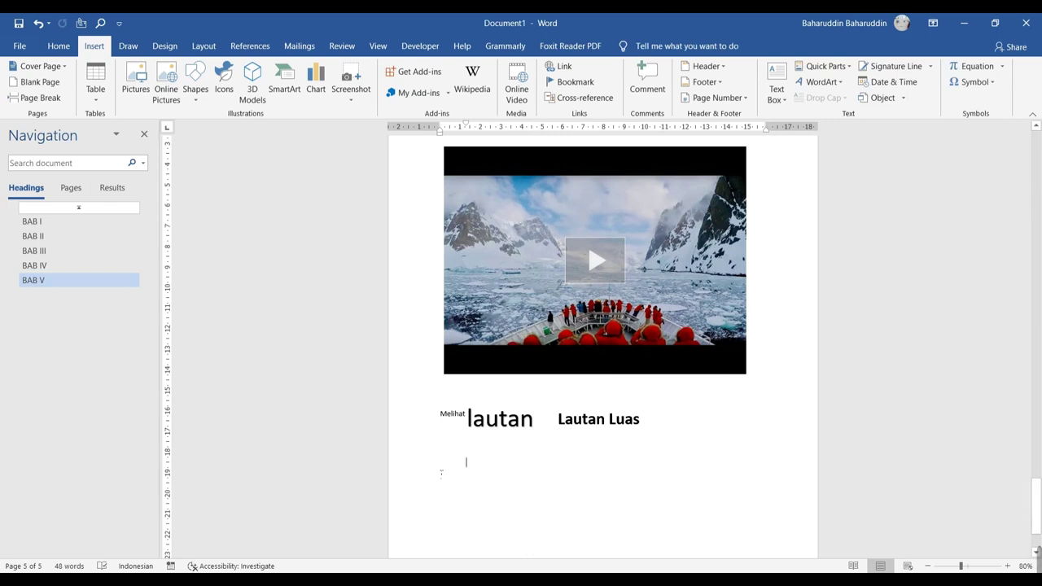
pyautogui.click(442, 467)
pyautogui.click(1003, 66)
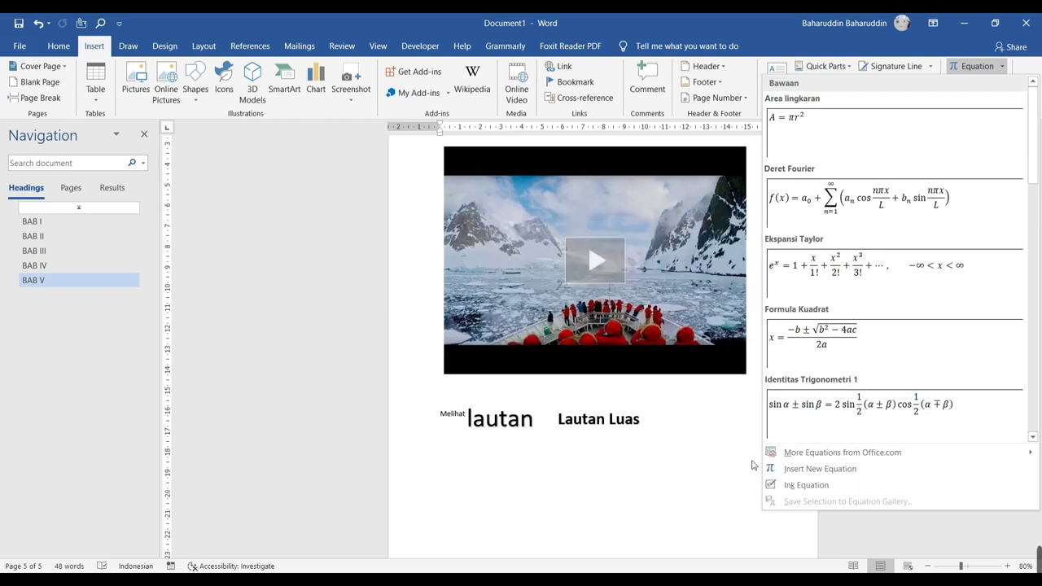
# Dismiss the Equation gallery, then open and dismiss the Symbol gallery, inserting nothing
pyautogui.click(693, 459)
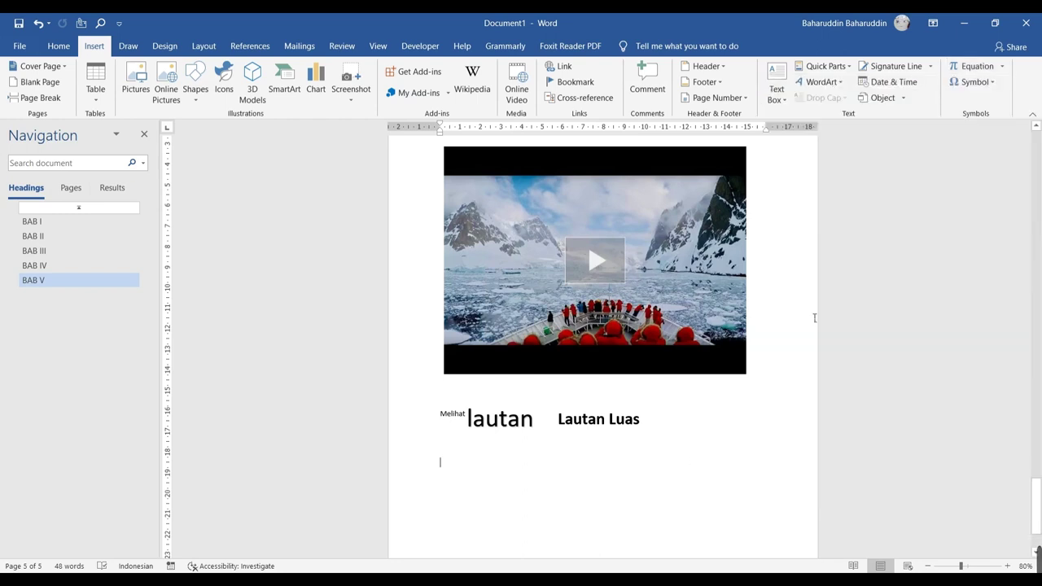
pyautogui.click(983, 81)
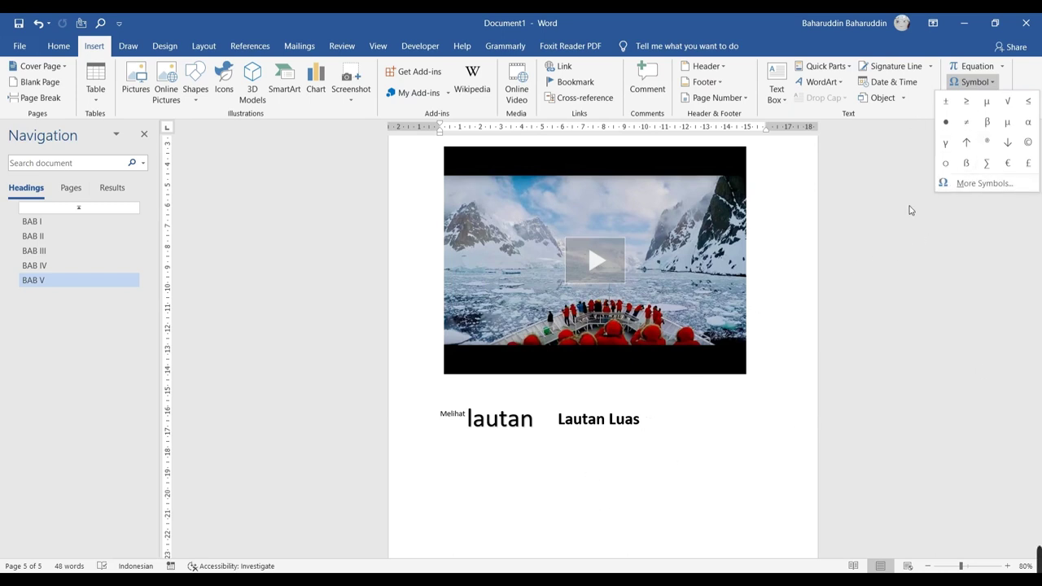
pyautogui.click(436, 452)
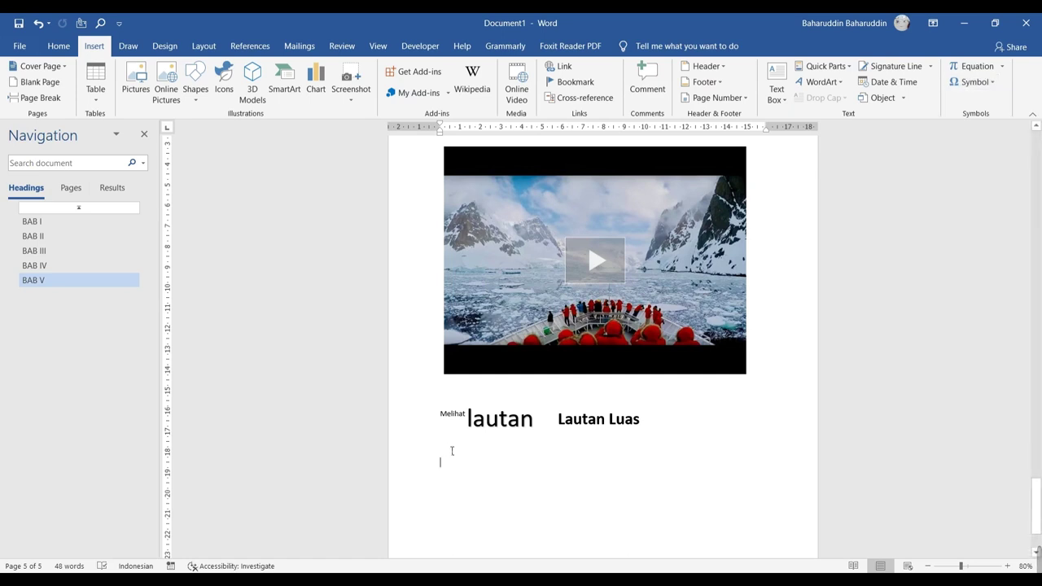